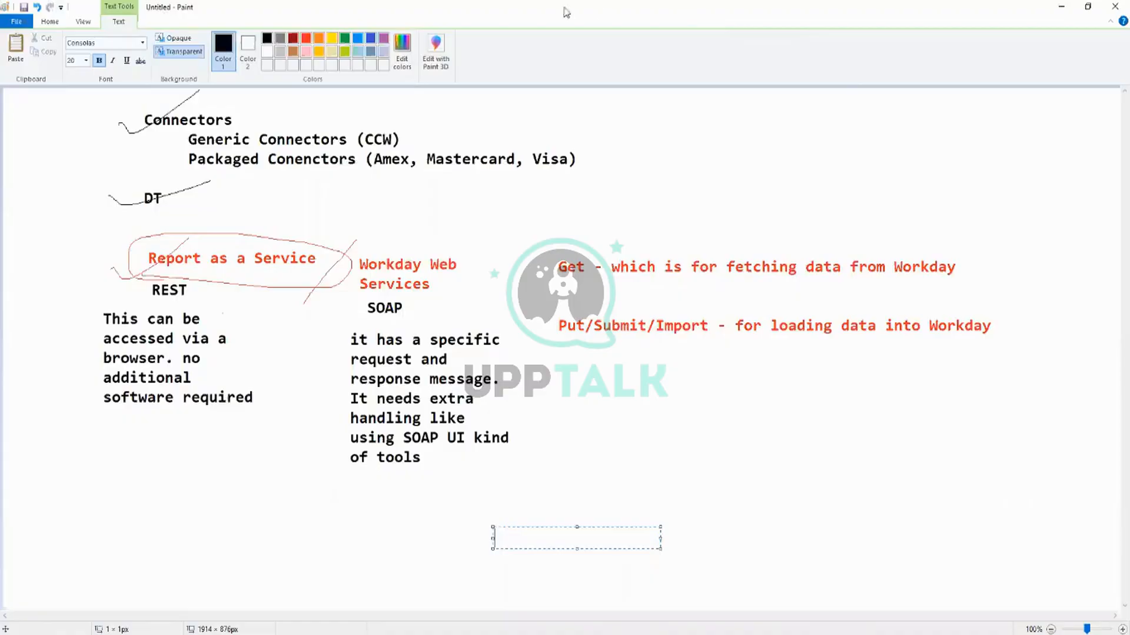
Add the black text "EIB" in the empty area below the REST notes.
click(156, 528)
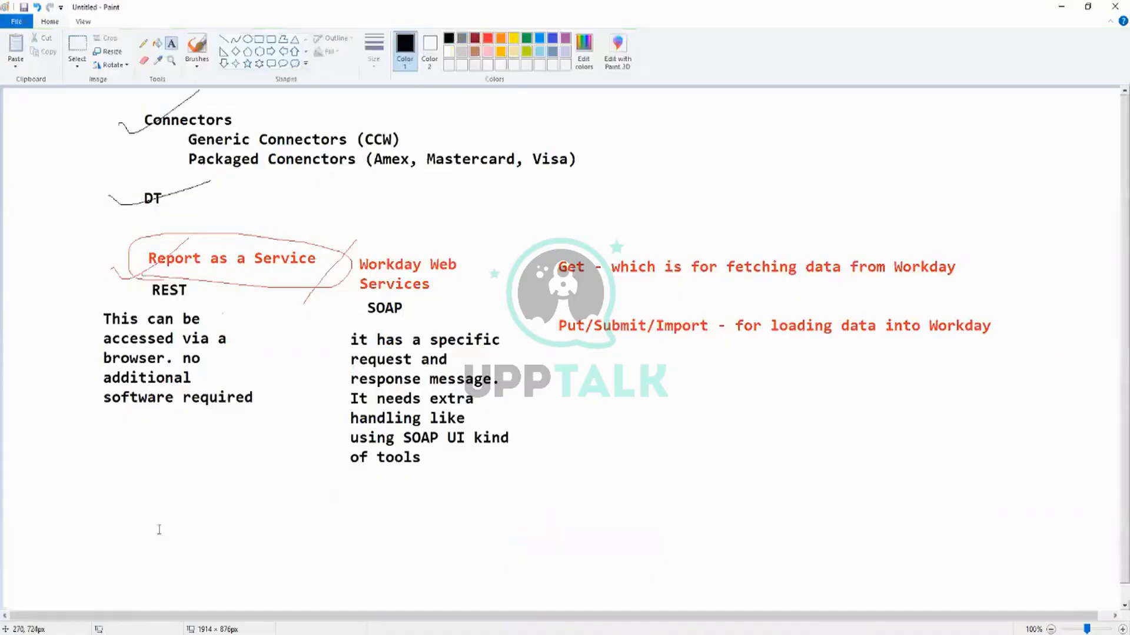
click(141, 501)
text(IE)
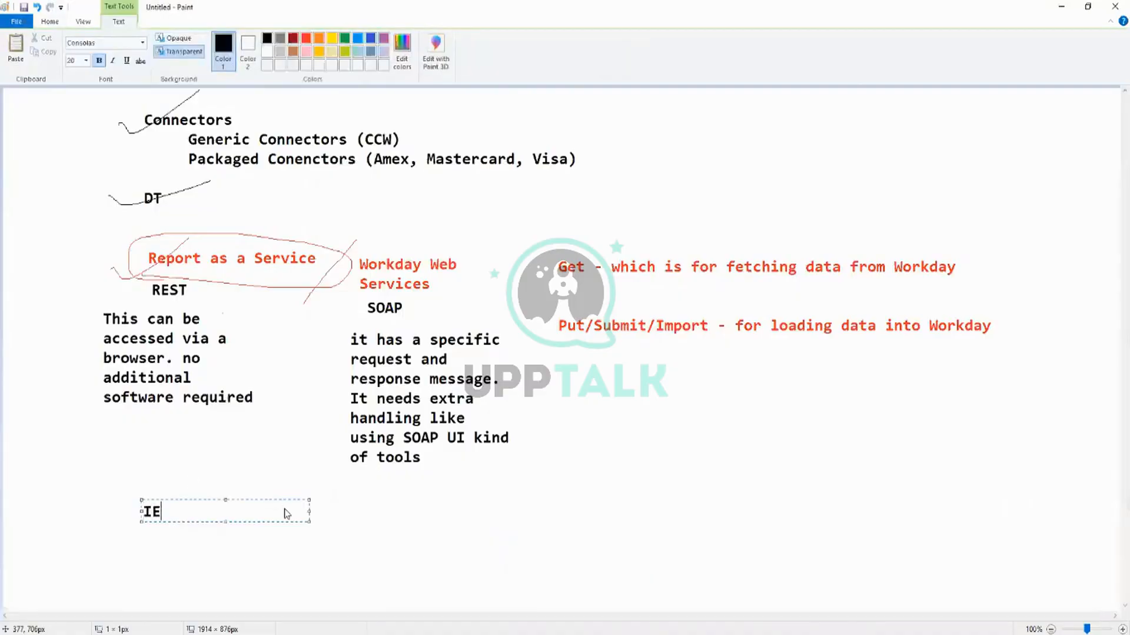
key(BackSpace)
key(BackSpace)
text(EIB)
click(277, 459)
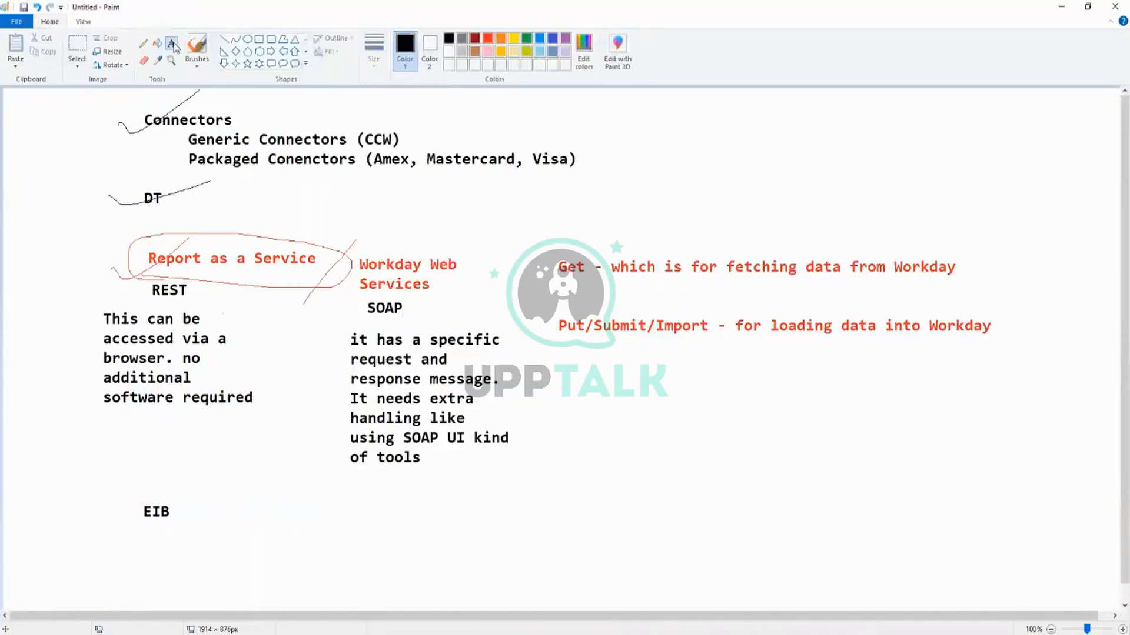
Add the text "Inbound EIB's and Outbound EIB" directly beneath the EIB heading.
click(227, 509)
click(144, 530)
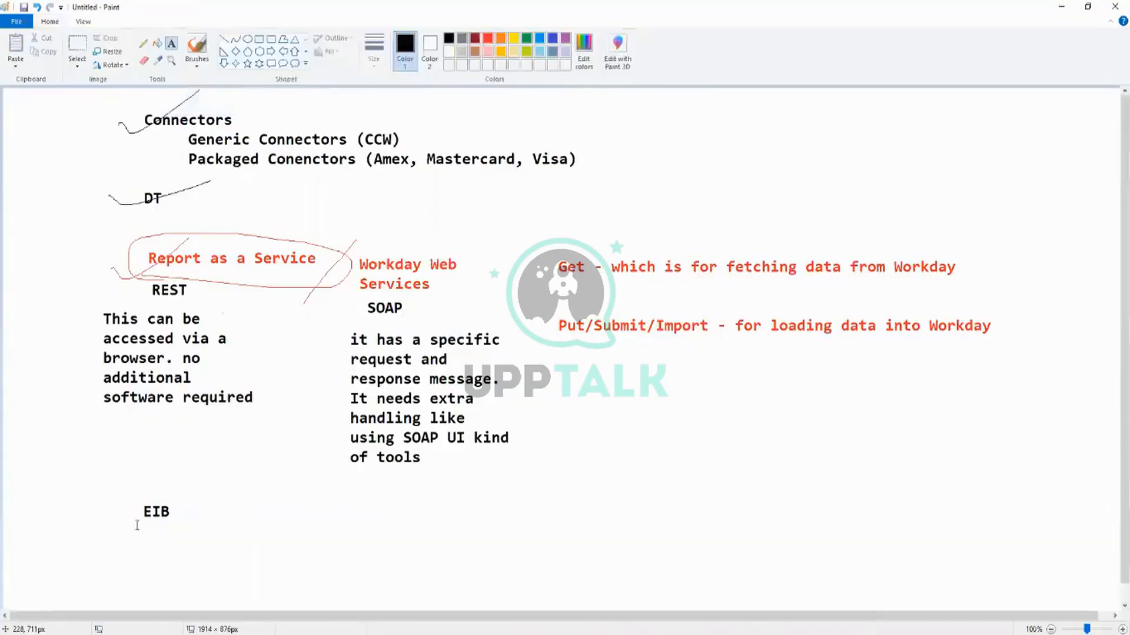
click(132, 522)
text(Inou)
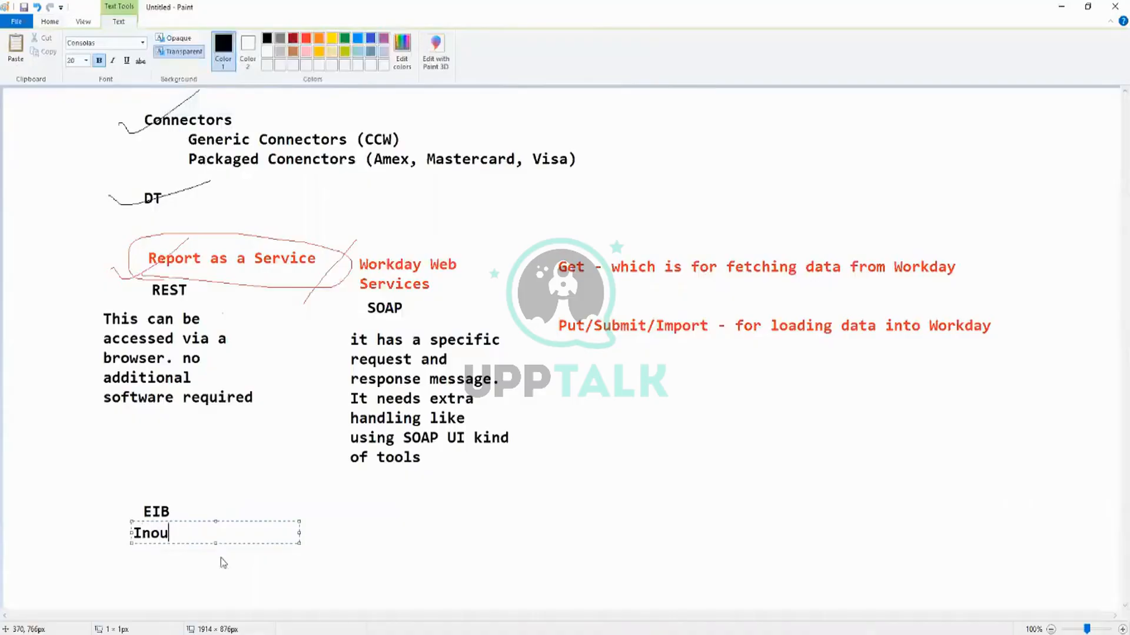
key(BackSpace)
text(bound EIB)
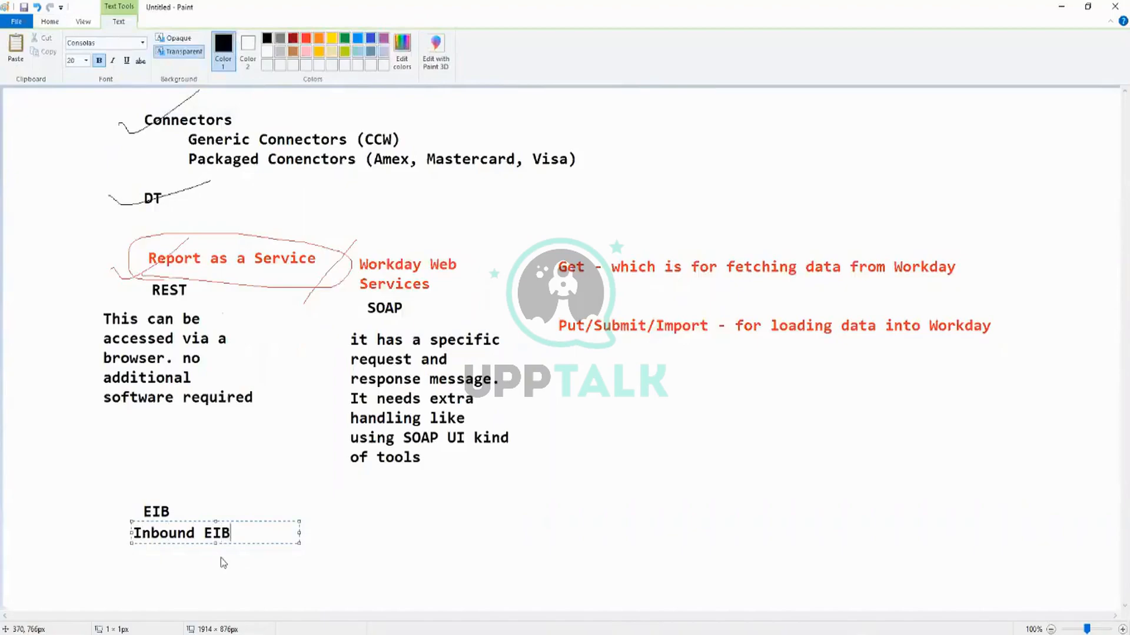
text('s and )
text(Outbound EIB)
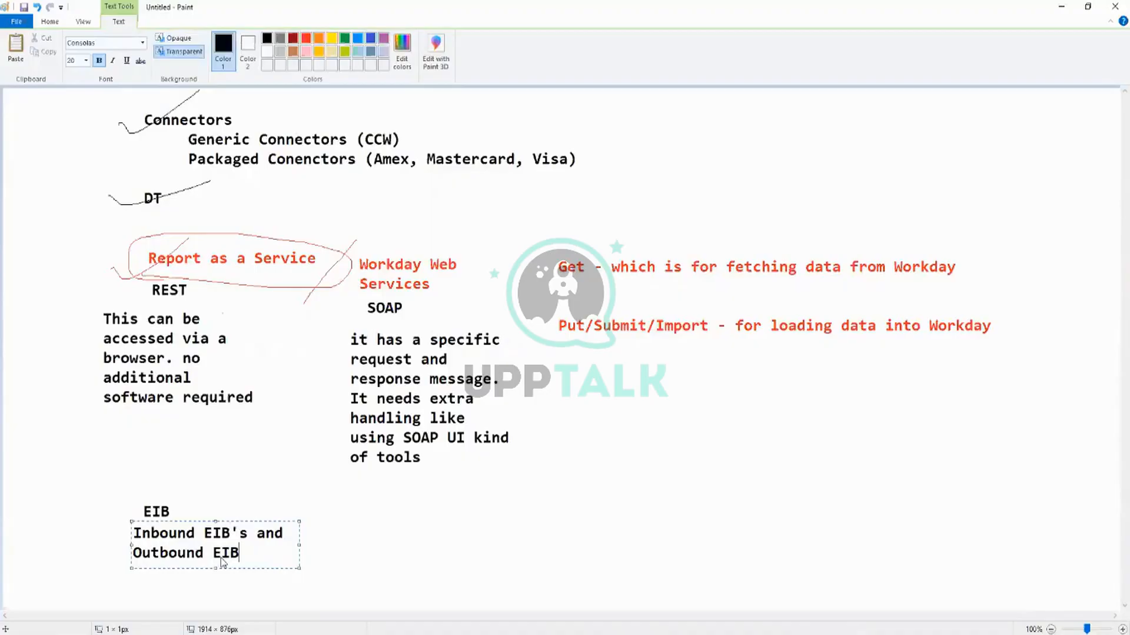
click(489, 497)
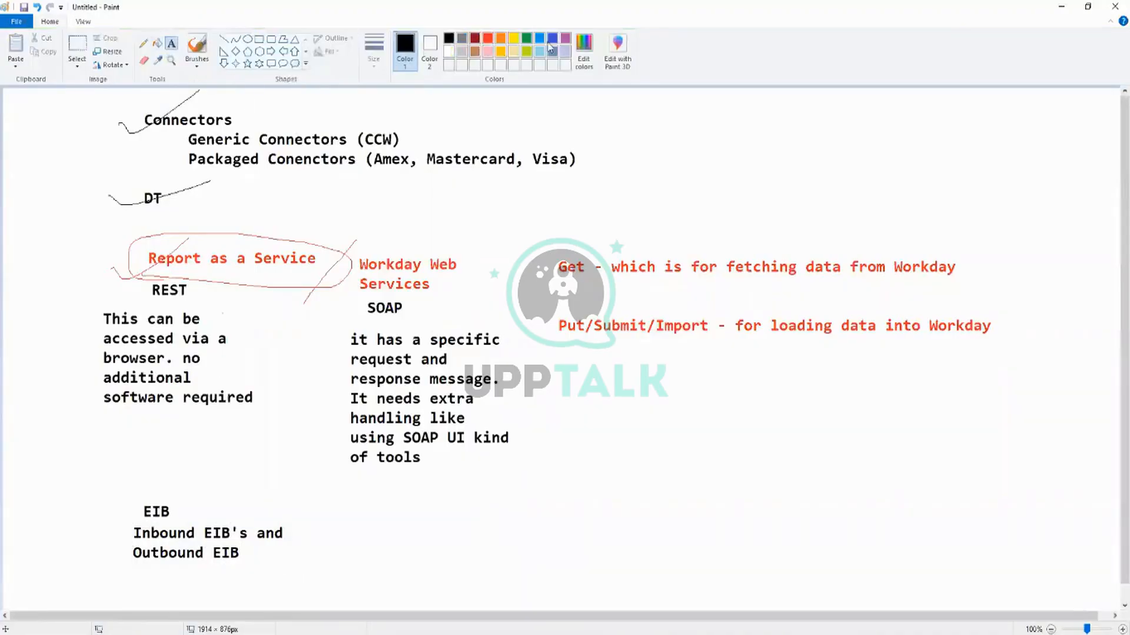
Mark the start of the Generic Connectors and Packaged Connectors lines with green Pencil strokes.
click(526, 39)
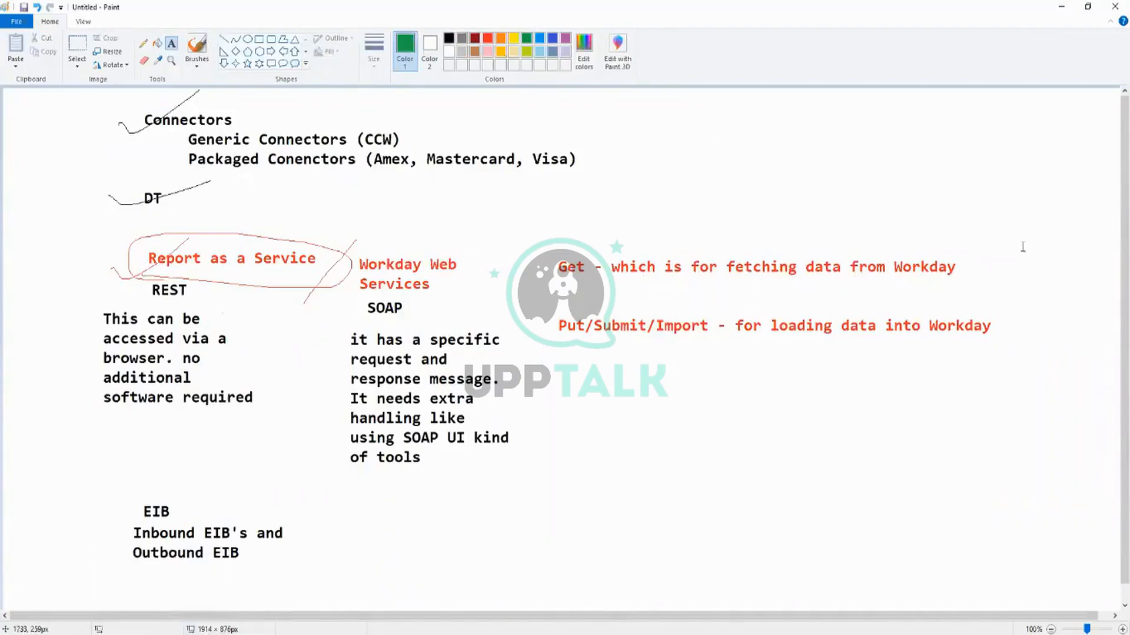
click(1000, 246)
click(172, 155)
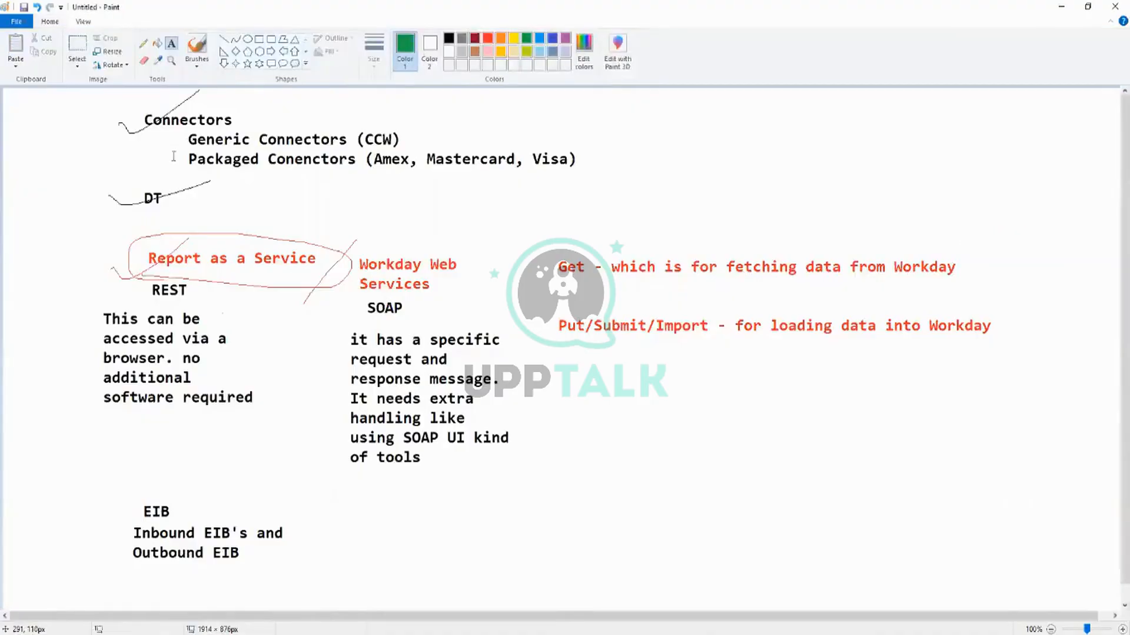
click(143, 43)
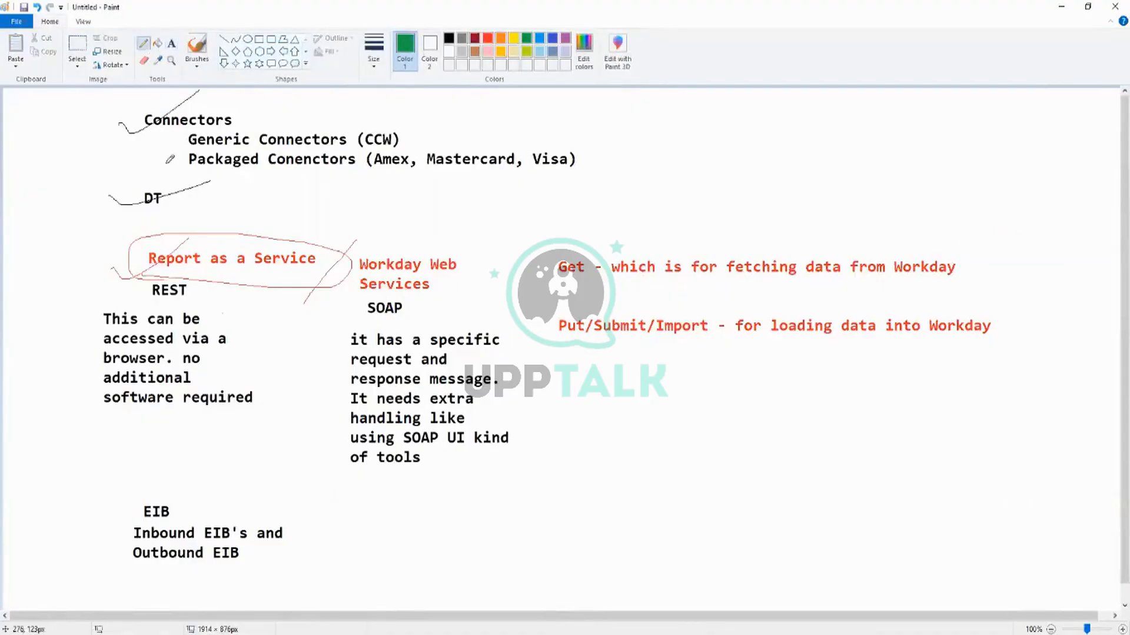
mouse_move(165, 161)
mouse_down()
mouse_move(188, 164)
mouse_move(185, 154)
mouse_move(168, 176)
mouse_move(171, 165)
mouse_move(193, 177)
mouse_up()
mouse_move(177, 130)
mouse_down()
mouse_move(206, 129)
mouse_move(175, 131)
mouse_move(244, 152)
mouse_move(192, 119)
mouse_move(213, 158)
mouse_up()
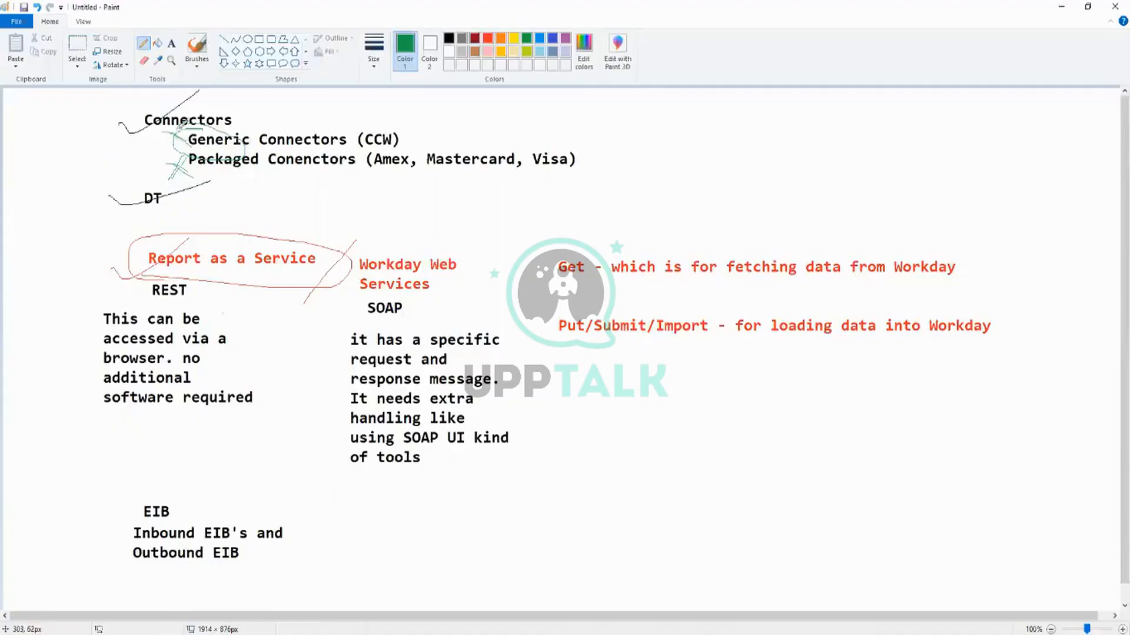
drag(181, 124, 159, 154)
Circle and tick both DT and the EIB notes in green, and underline REST in the same colour.
mouse_move(176, 198)
mouse_down()
mouse_move(176, 184)
mouse_move(136, 199)
mouse_move(163, 184)
mouse_up()
drag(90, 190, 145, 201)
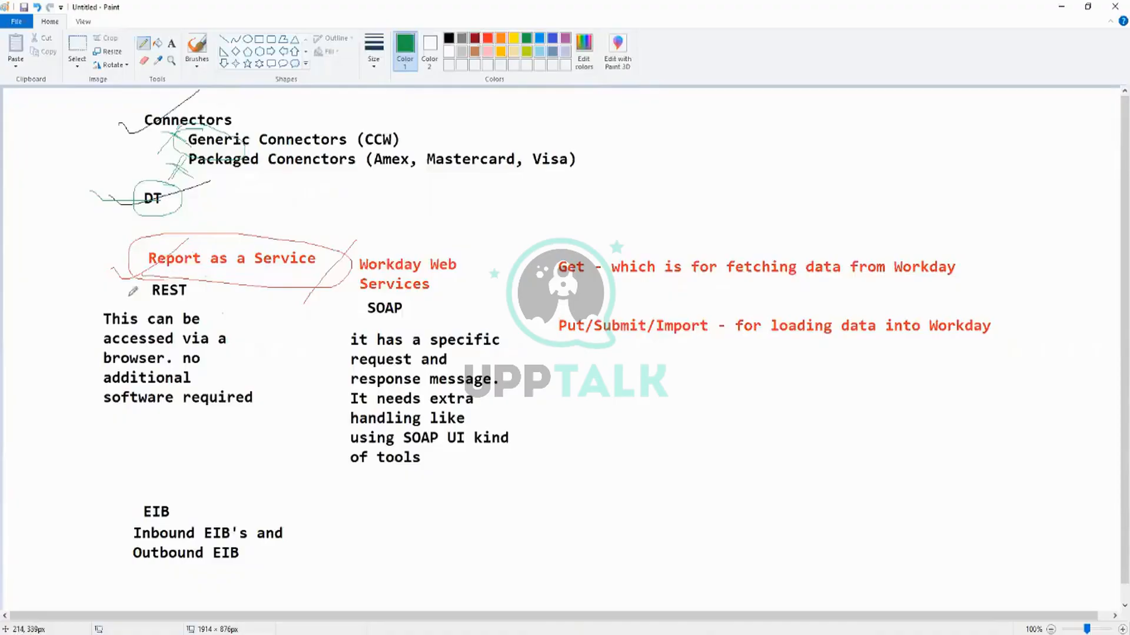
drag(126, 300, 241, 300)
mouse_move(185, 493)
mouse_down()
mouse_move(100, 490)
mouse_move(197, 568)
mouse_move(190, 460)
mouse_move(118, 492)
mouse_move(101, 515)
mouse_up()
mouse_move(66, 507)
mouse_down()
mouse_move(73, 532)
mouse_move(222, 460)
mouse_up()
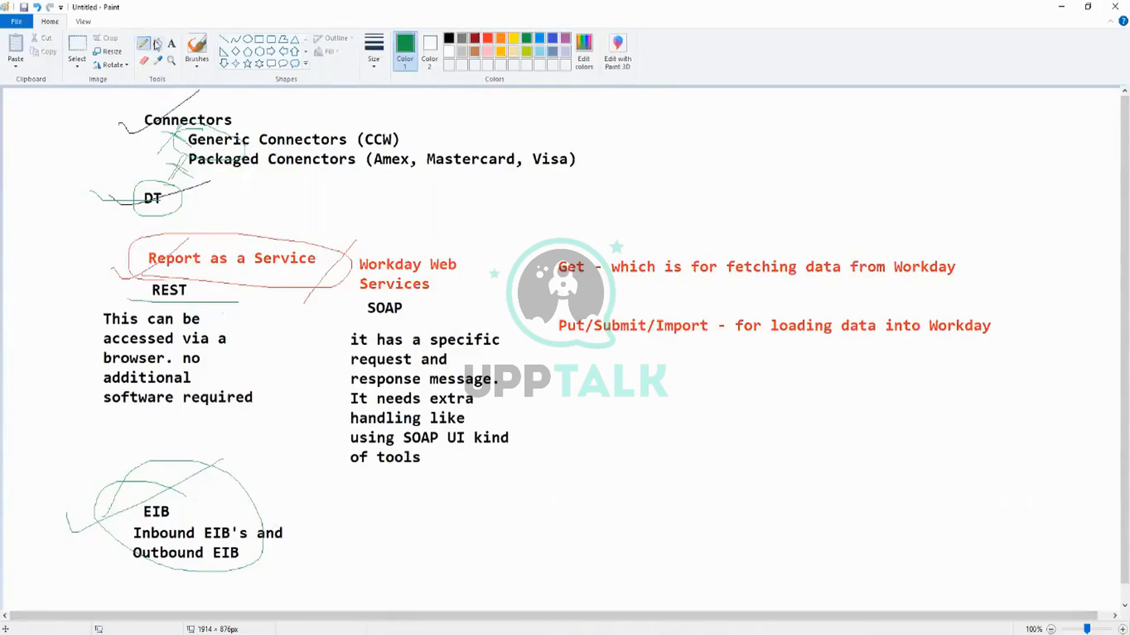
Add green text beside the EIB notes listing "Get Data", "Transform Data" and "Deliver Data" with a blank line between entries.
click(171, 44)
click(392, 501)
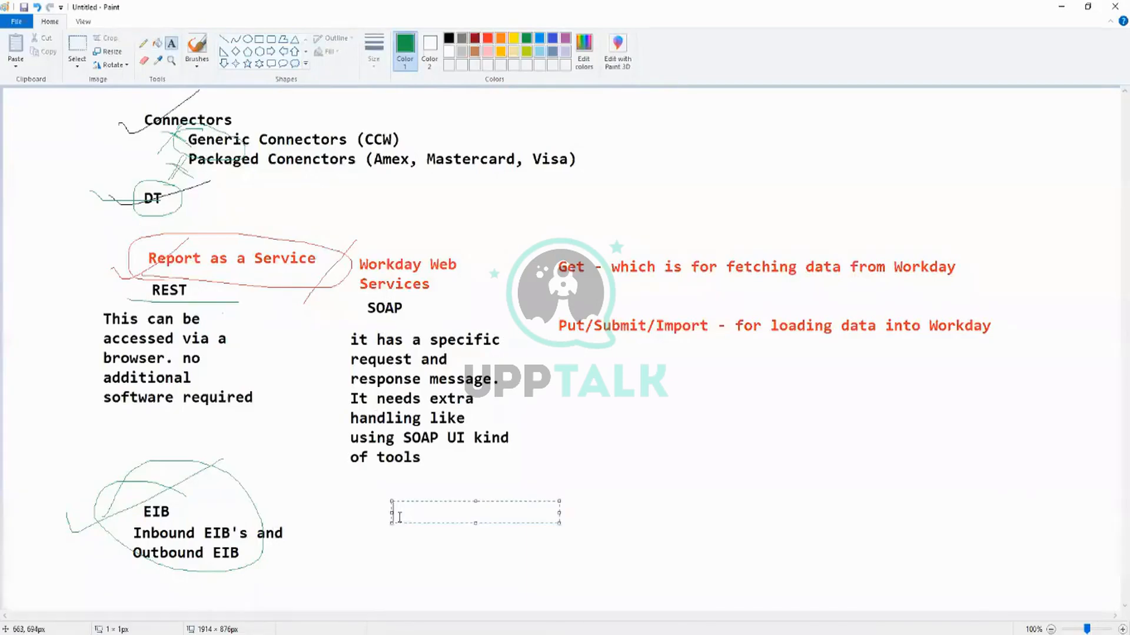
text(Get Data)
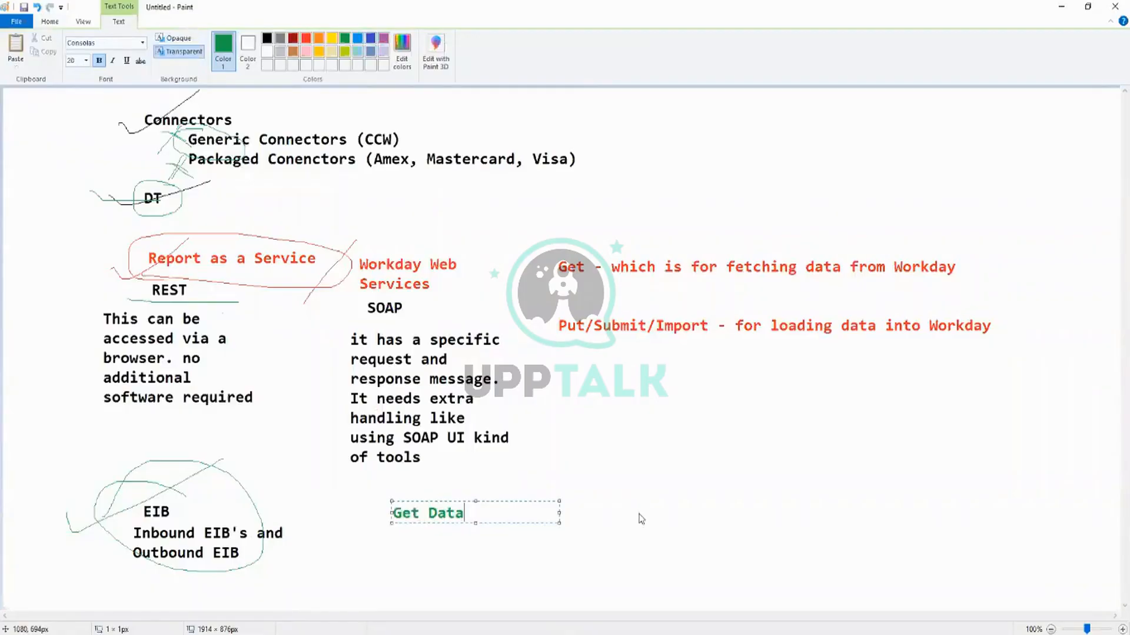
key(Return)
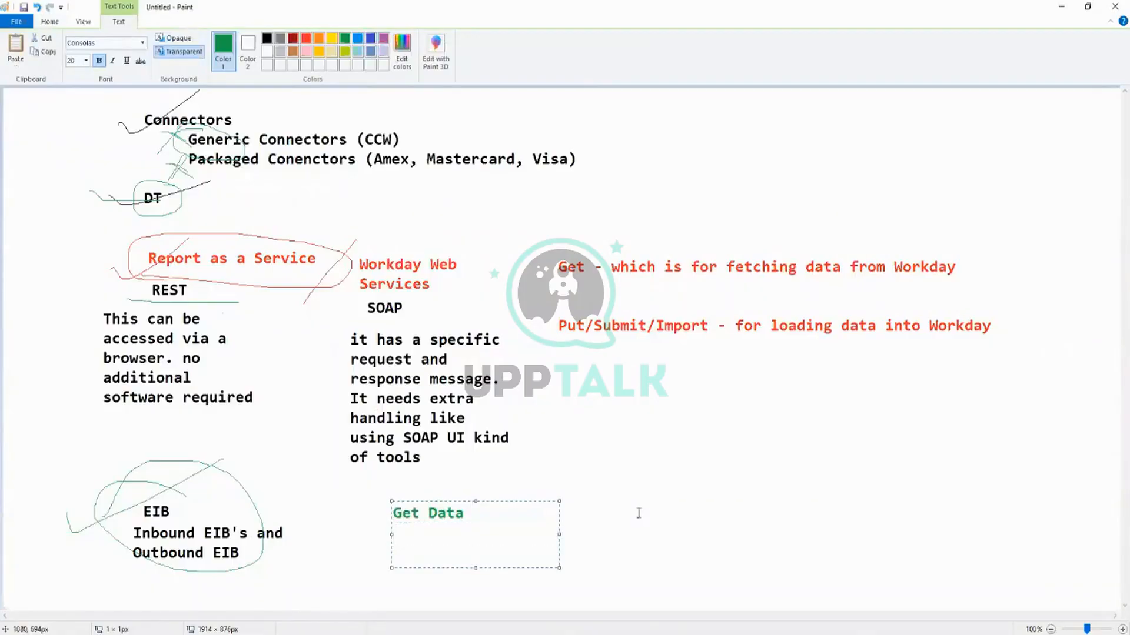
text(Transform D)
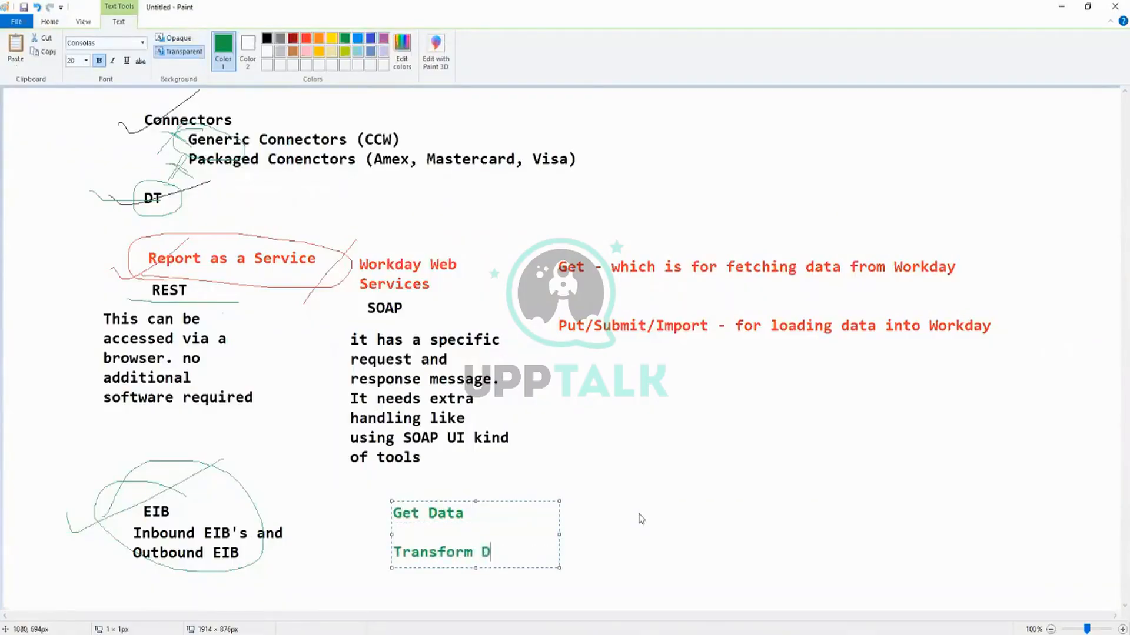
text(ata)
key(Return)
key(Return)
text(Deliver Dat)
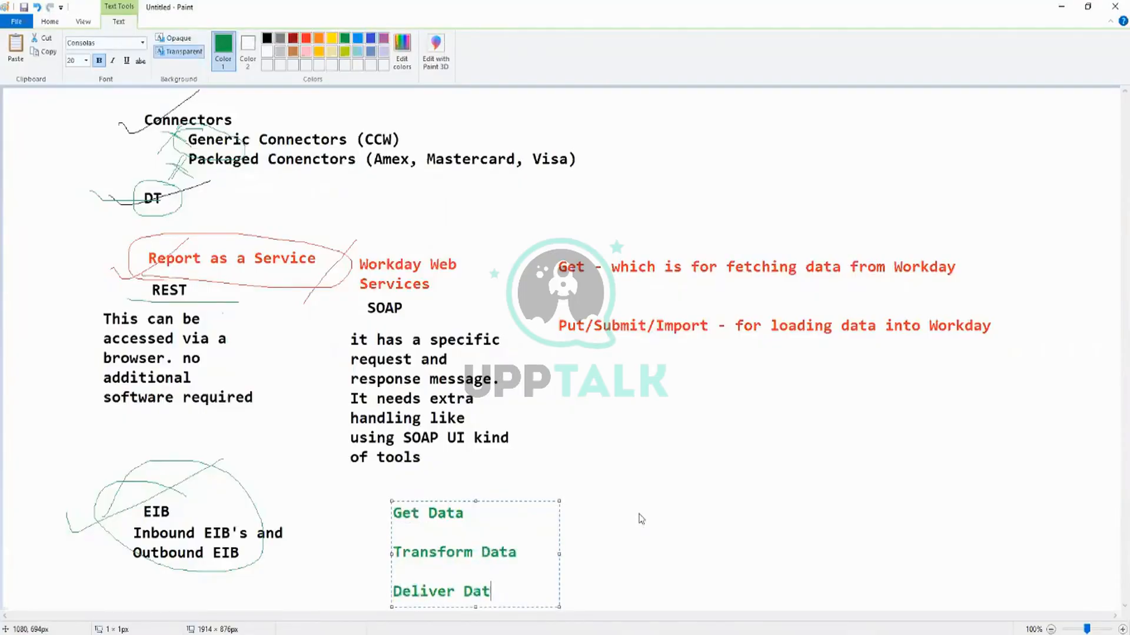
text(a)
click(630, 461)
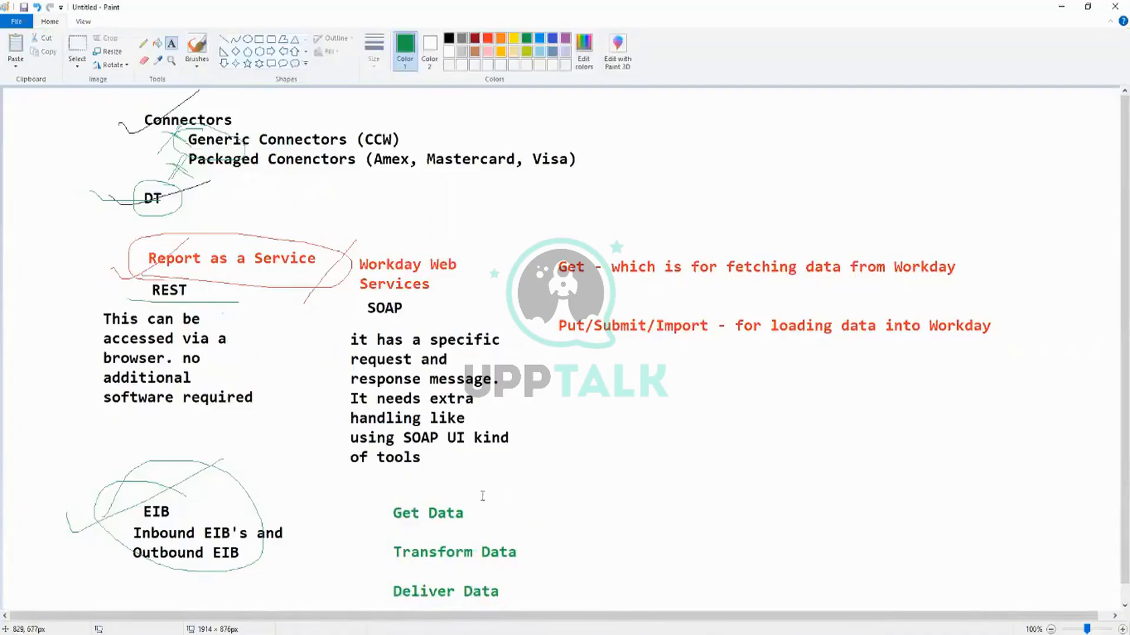
Add blue text reading "Custom Report" and "Web Service" on two lines next to Get Data.
click(487, 39)
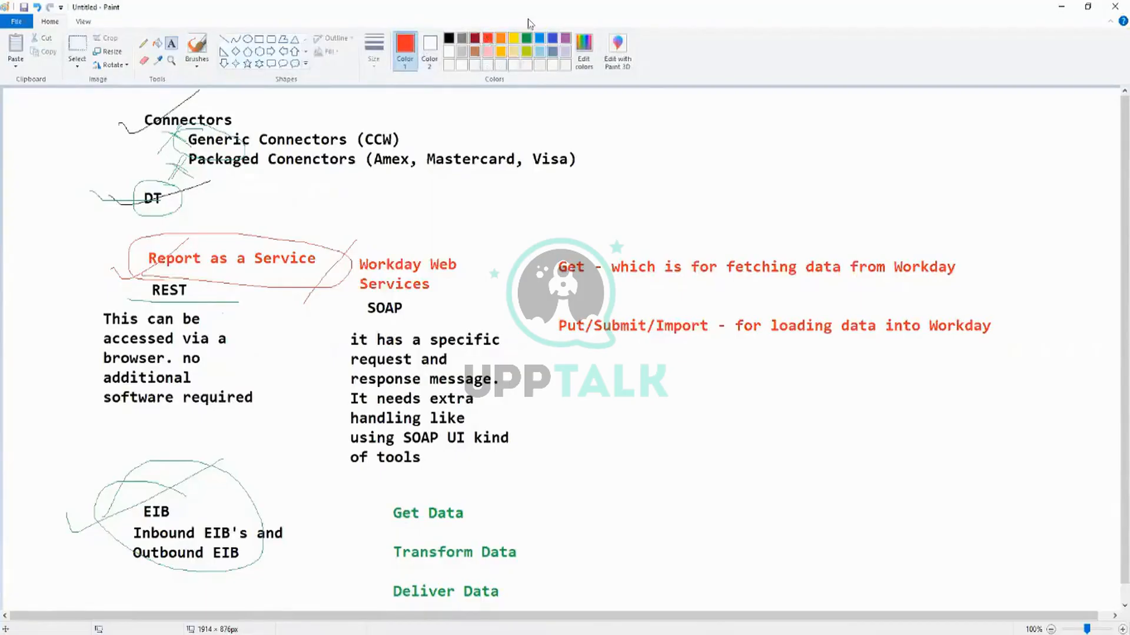
click(552, 38)
click(507, 479)
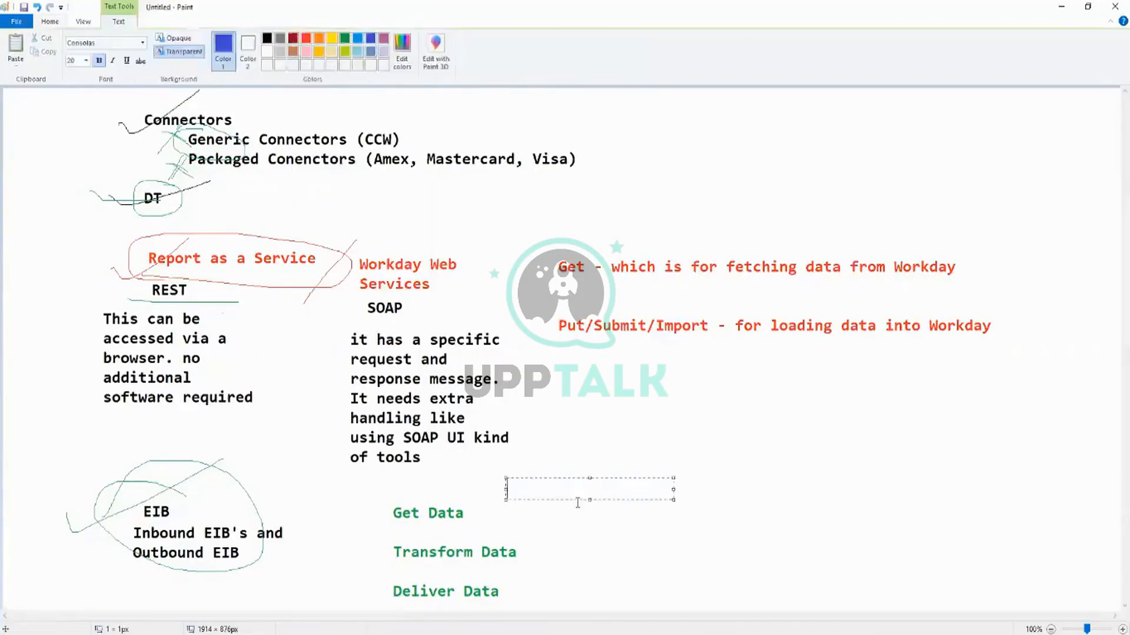
text(Customer)
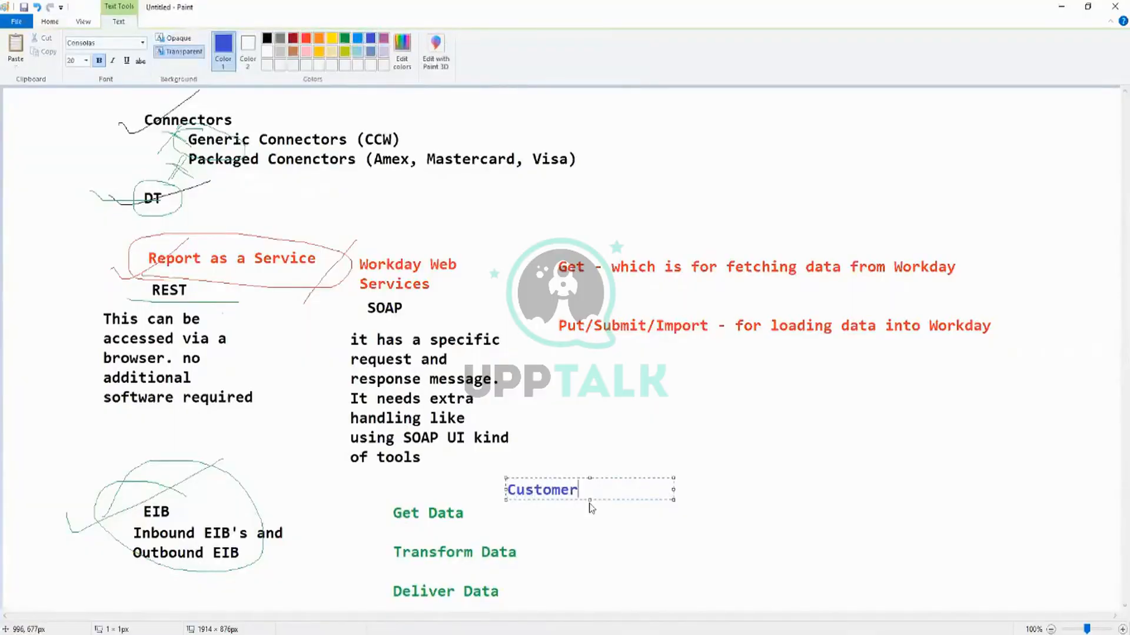
key(BackSpace)
key(BackSpace)
text(Report)
key(Return)
text(Web)
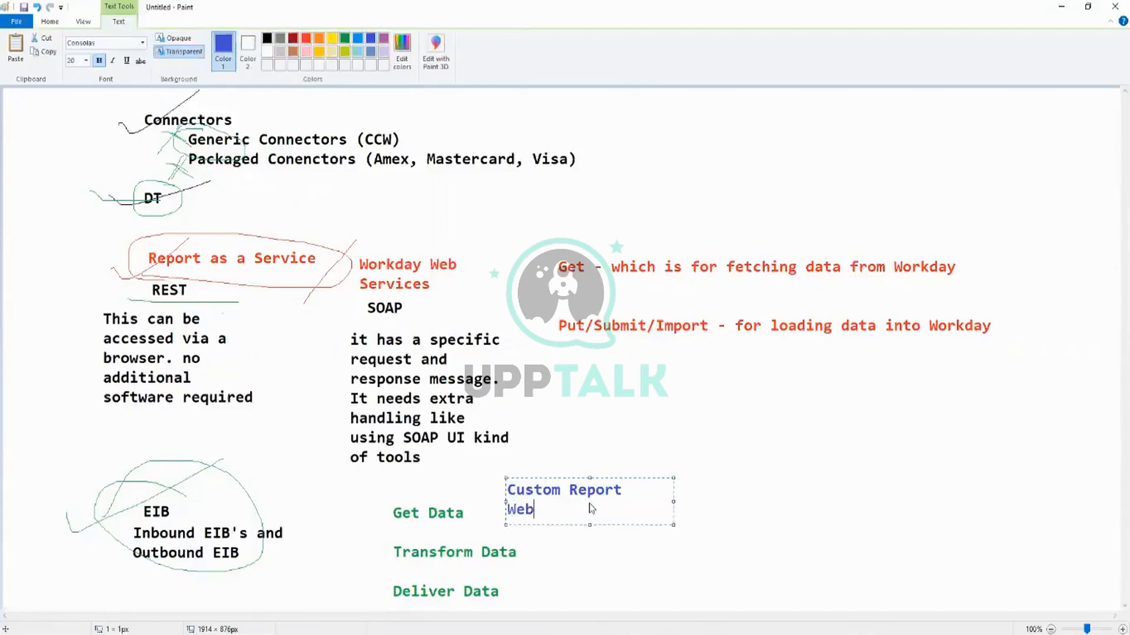
text( Servcie)
key(BackSpace)
key(BackSpace)
key(BackSpace)
text(ice)
click(542, 549)
Start a blue text block next to Transform Data with "Custom Transformation" as its first entry.
click(542, 549)
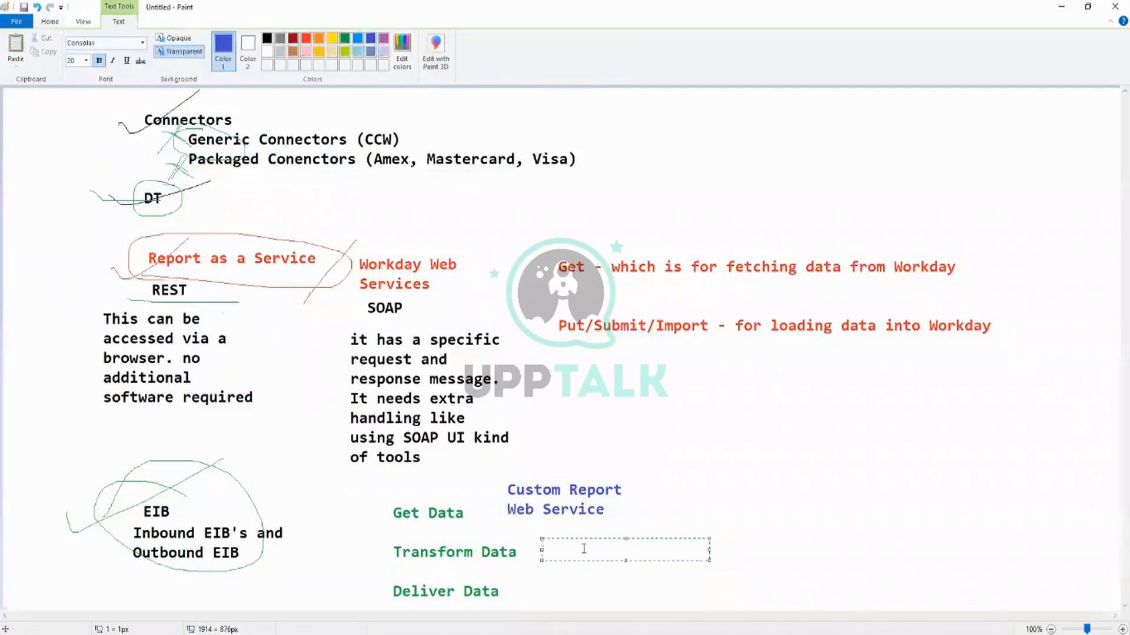
text(Custom Transformation)
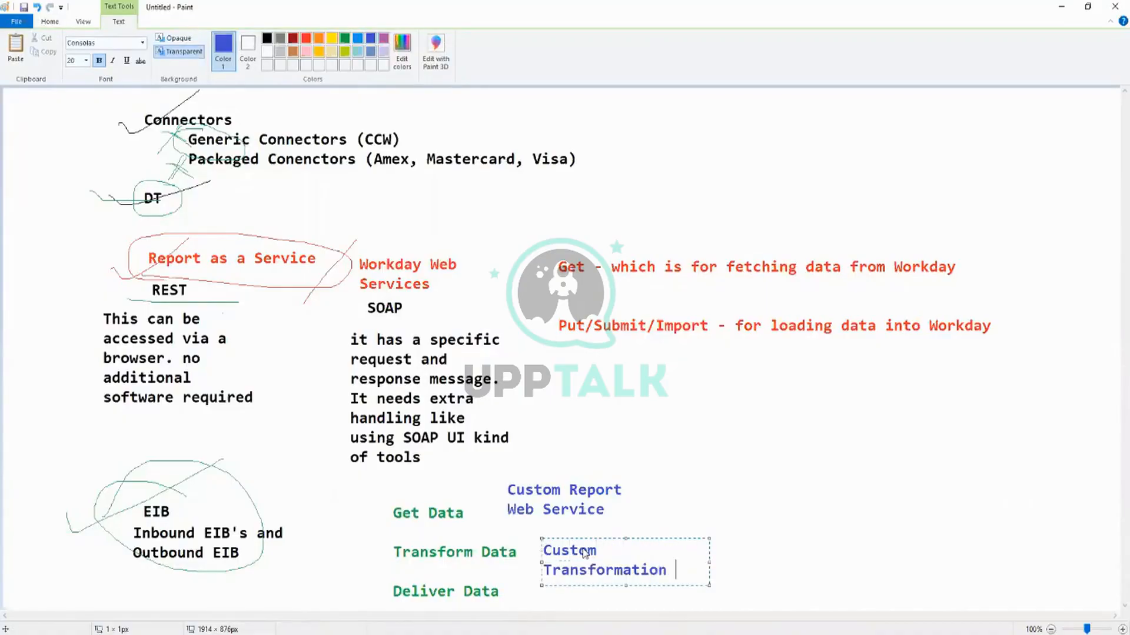
key(Return)
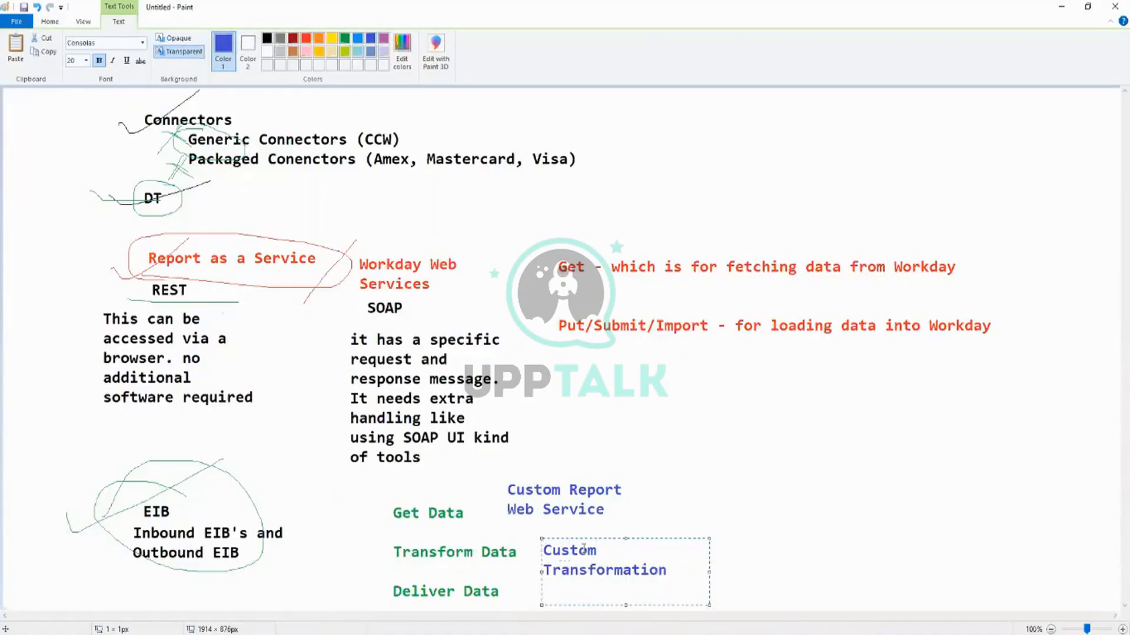
Add "Custom Report Transformation" as the second entry and widen the text box so each entry fits on one line.
text(Custom R)
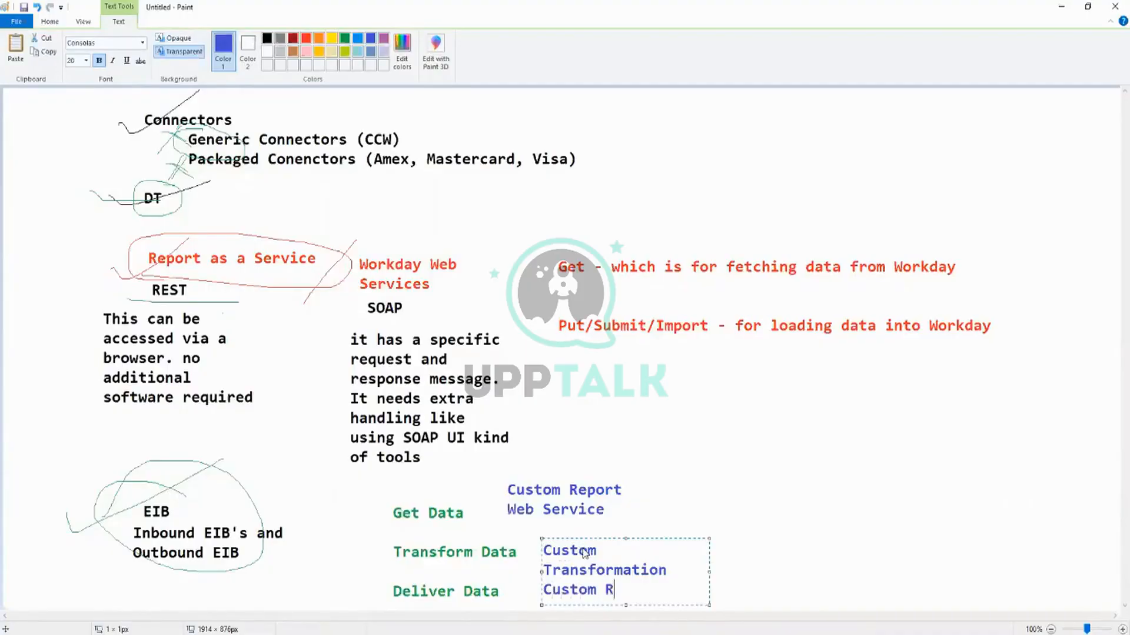
text(eport Transformation)
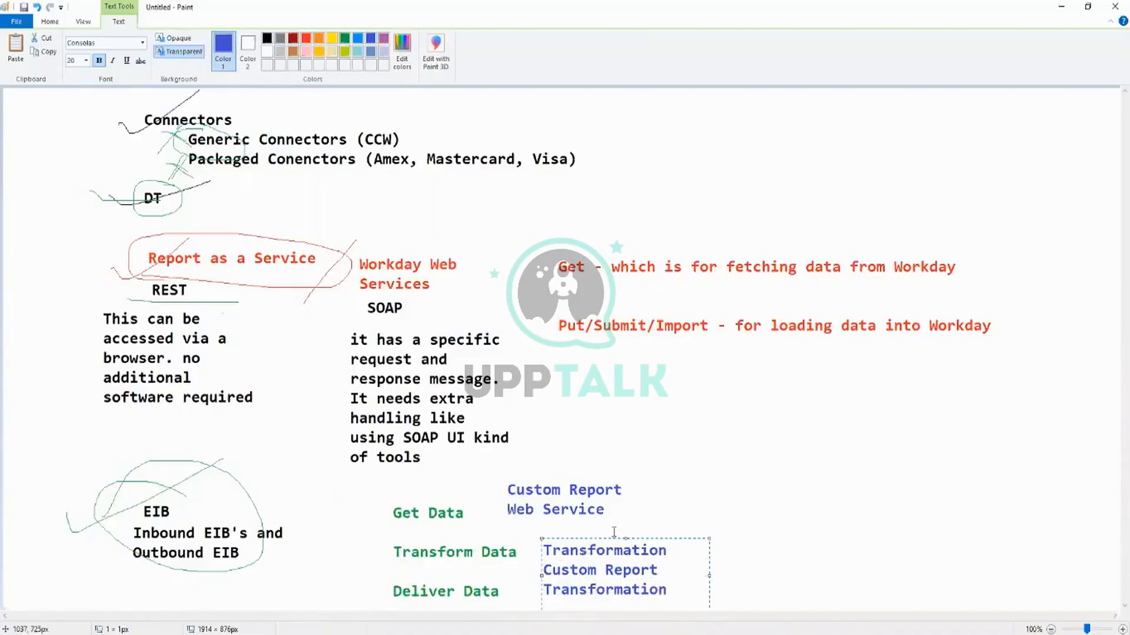
drag(709, 574, 844, 563)
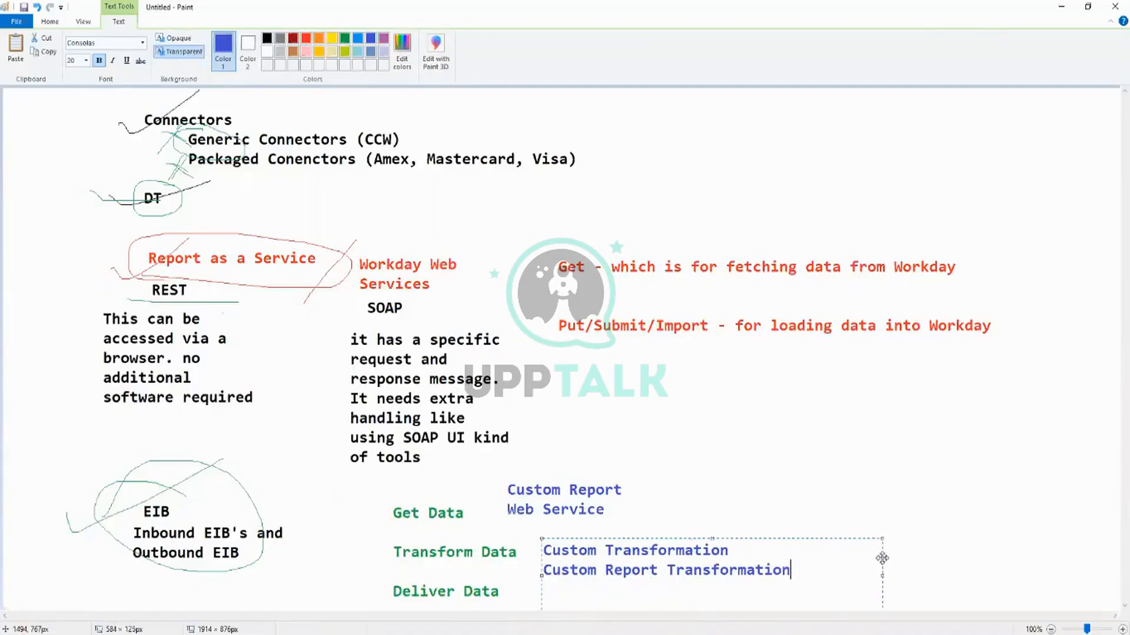
click(781, 466)
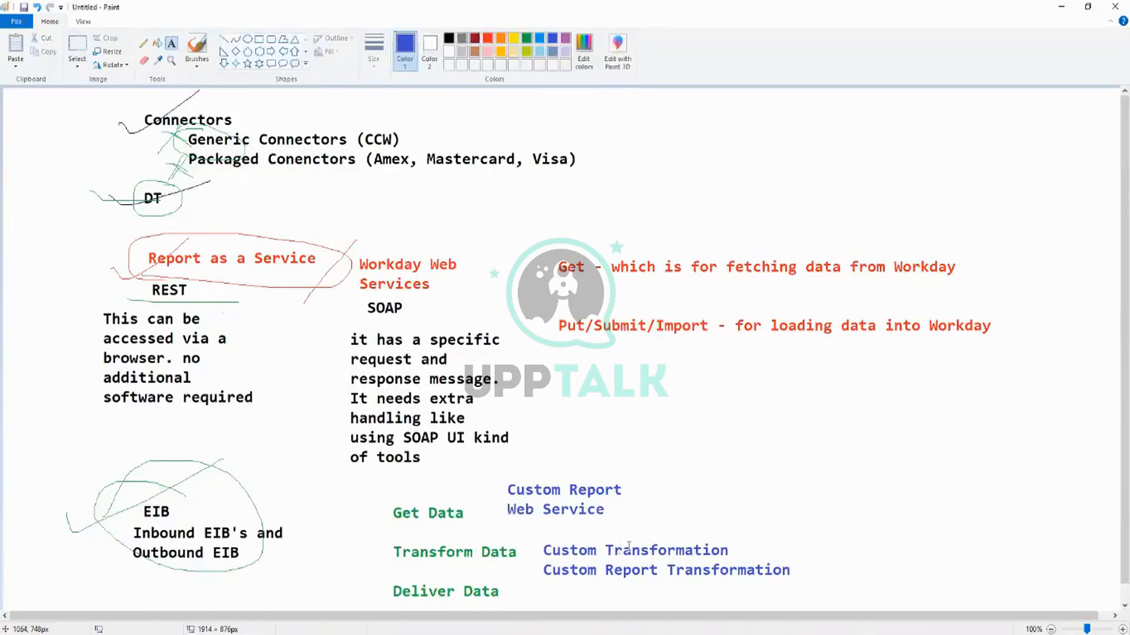
With the blue Pencil, tick Custom Report and Custom Report Transformation, then circle Deliver Data and outline the whole Get/Transform/Deliver group.
click(145, 44)
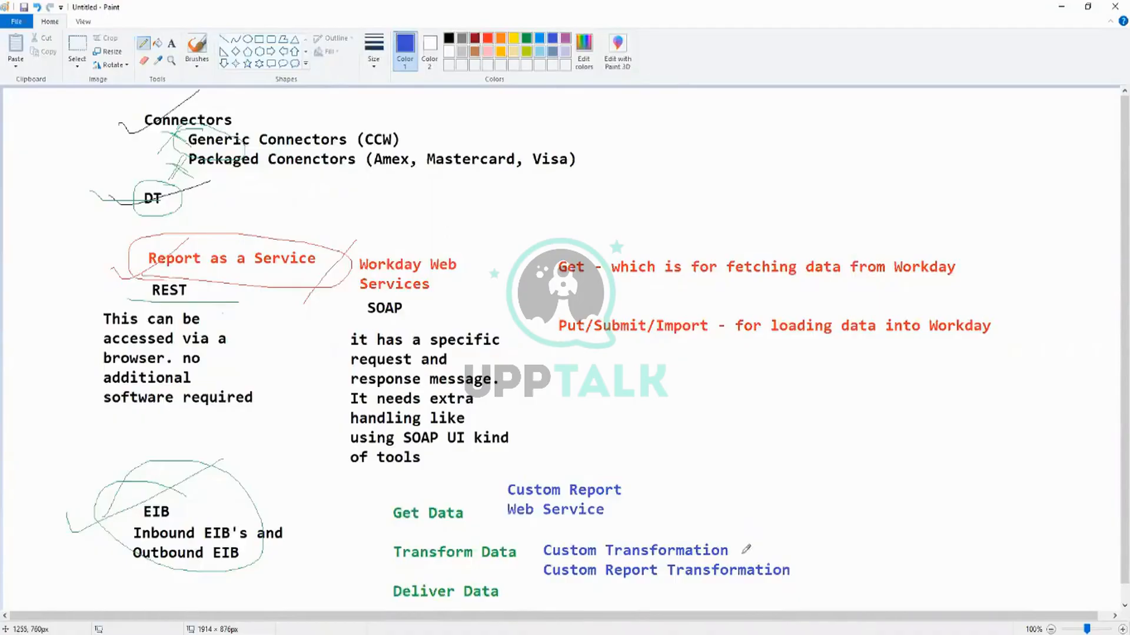
drag(796, 568, 840, 547)
drag(628, 488, 700, 463)
mouse_move(514, 589)
mouse_down()
mouse_move(462, 562)
mouse_move(366, 585)
mouse_move(501, 596)
mouse_move(498, 580)
mouse_up()
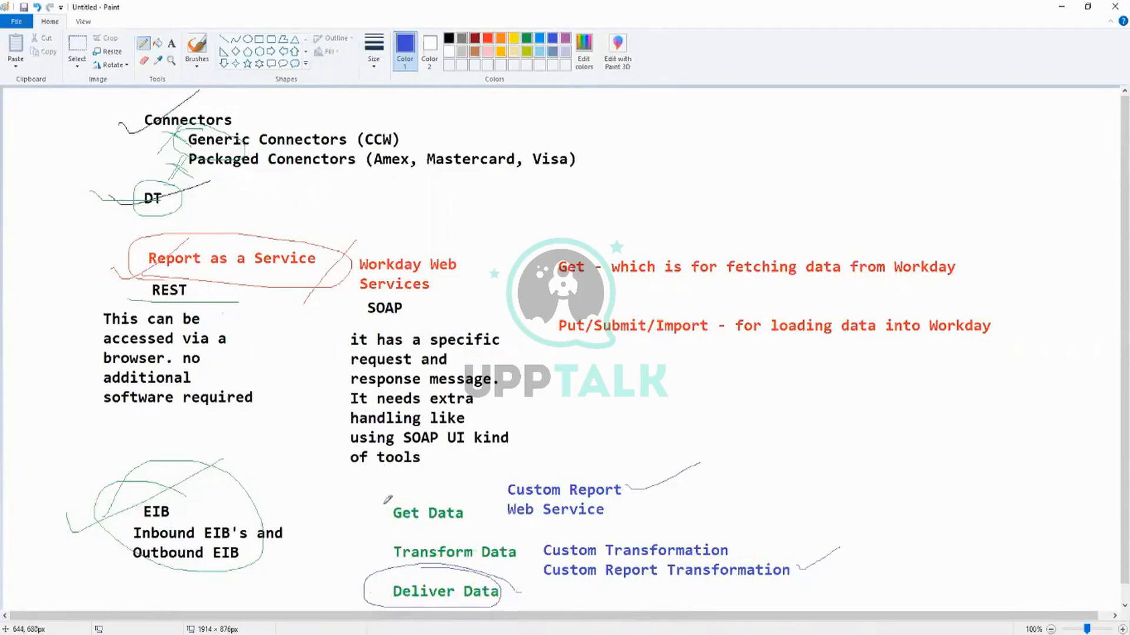
mouse_move(392, 483)
mouse_down()
mouse_move(442, 483)
mouse_move(406, 470)
mouse_move(364, 516)
mouse_move(390, 600)
mouse_move(810, 571)
mouse_move(519, 478)
mouse_up()
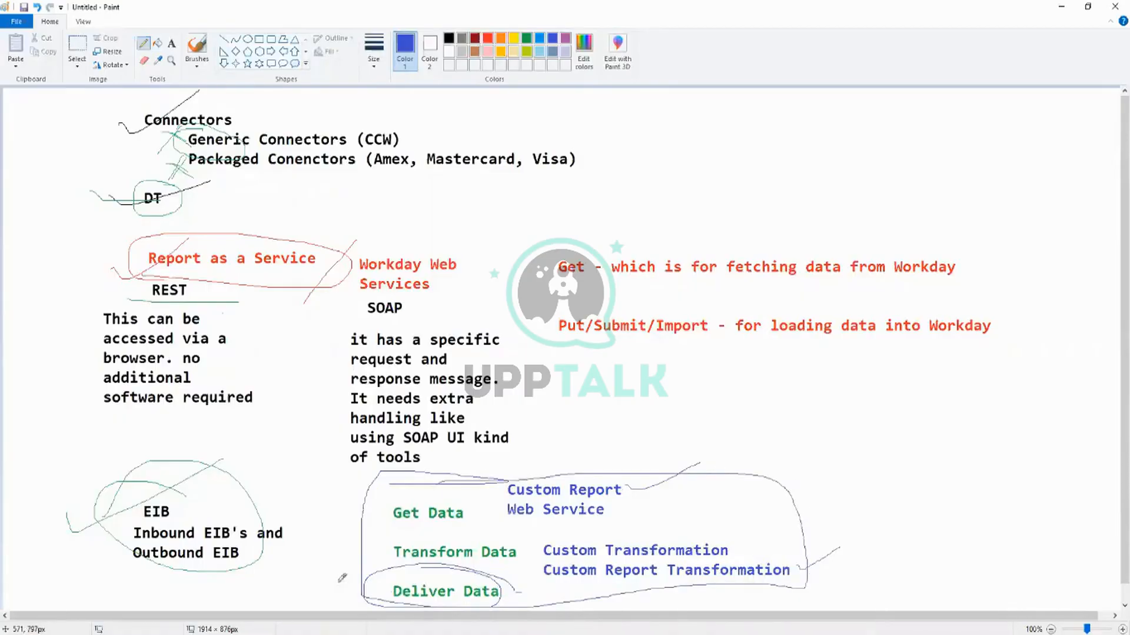
Switch to the Chrome window with the Workday Web Services directory and bring up the Public Web Services page in Workday.
mouse_move(257, 630)
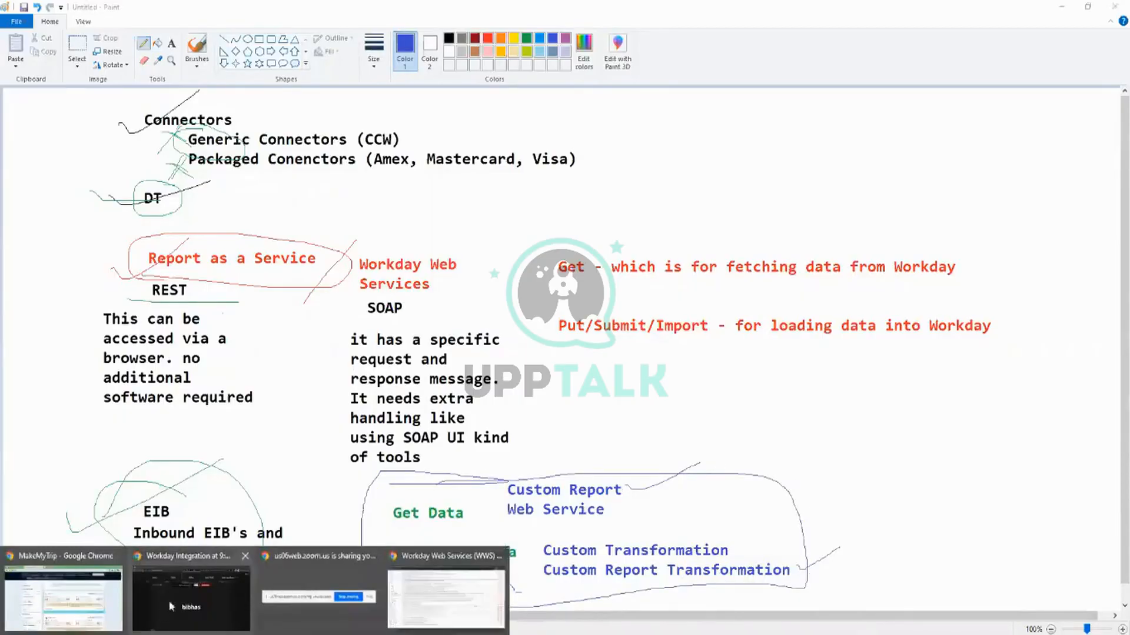
click(433, 601)
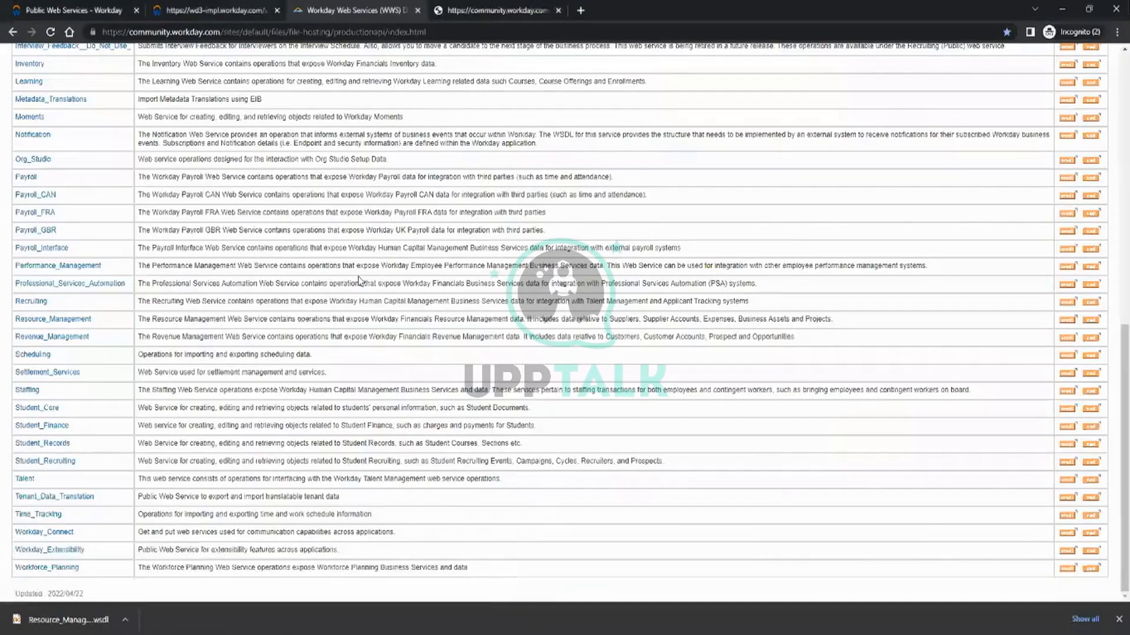
scroll(360, 281, up, 10)
click(94, 7)
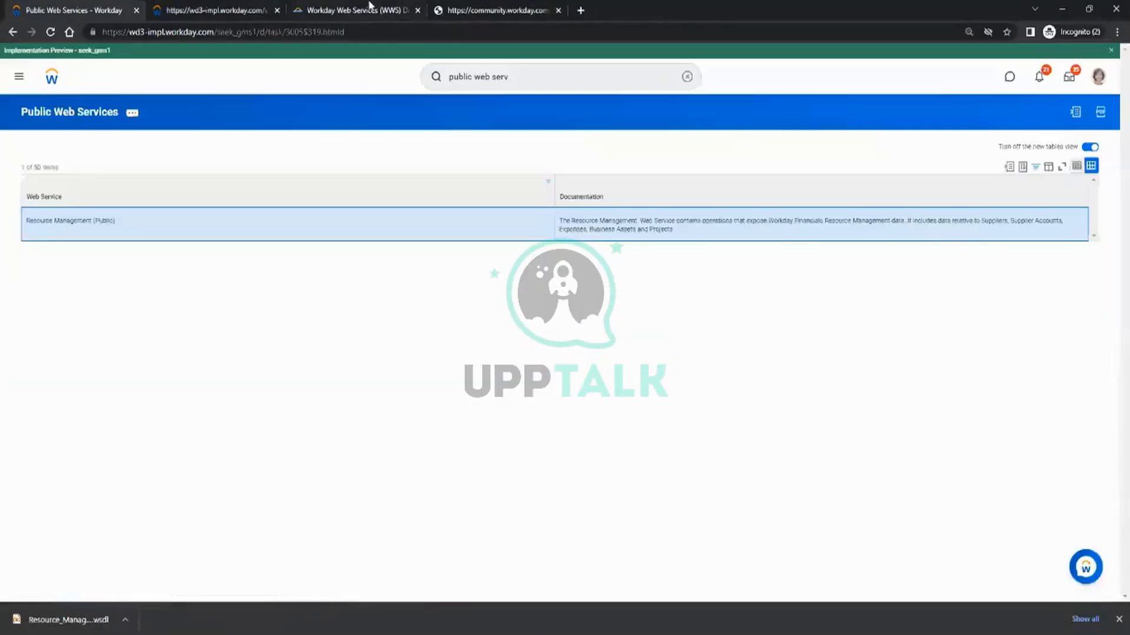
Search Workday for "rd:test" and open the CR_Test_1 report definition.
click(530, 77)
text(rd)
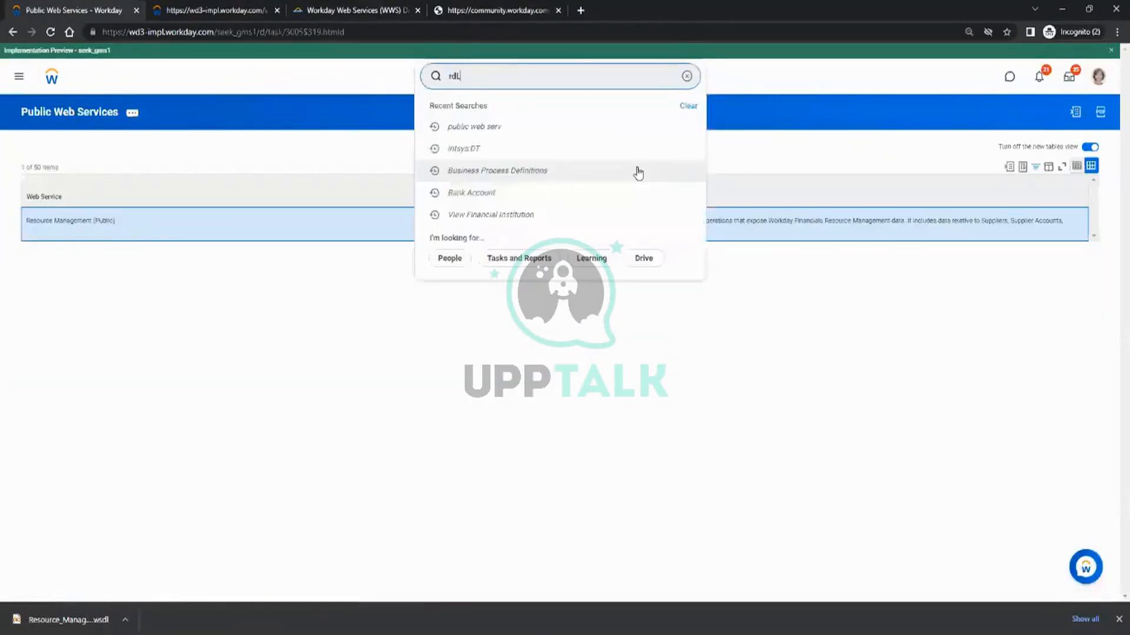
text(:test)
key(Return)
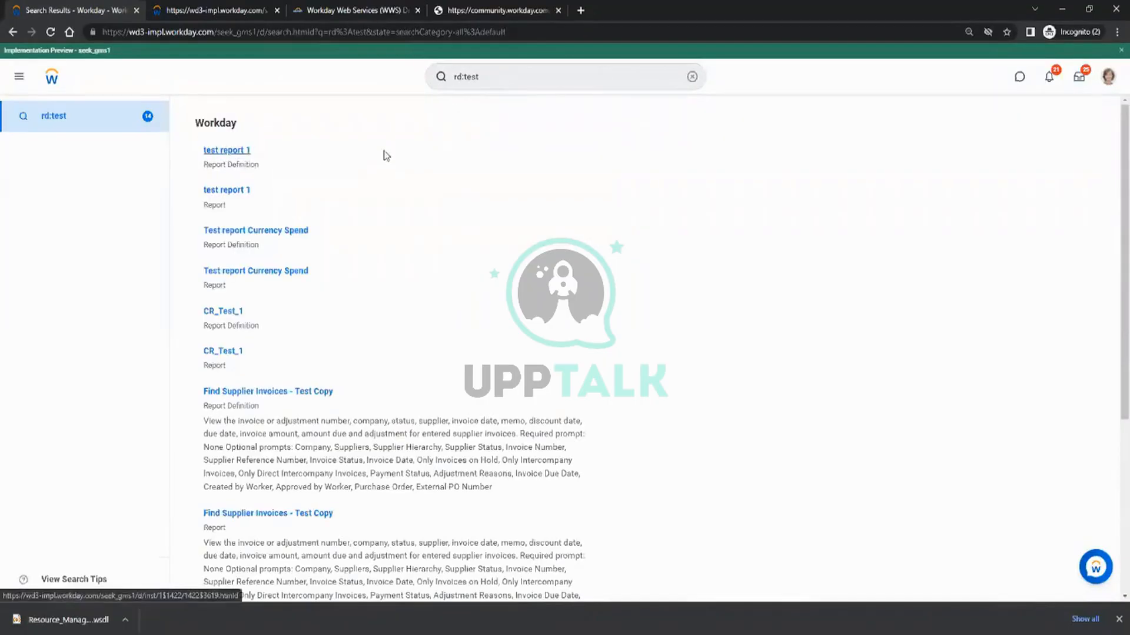
click(384, 154)
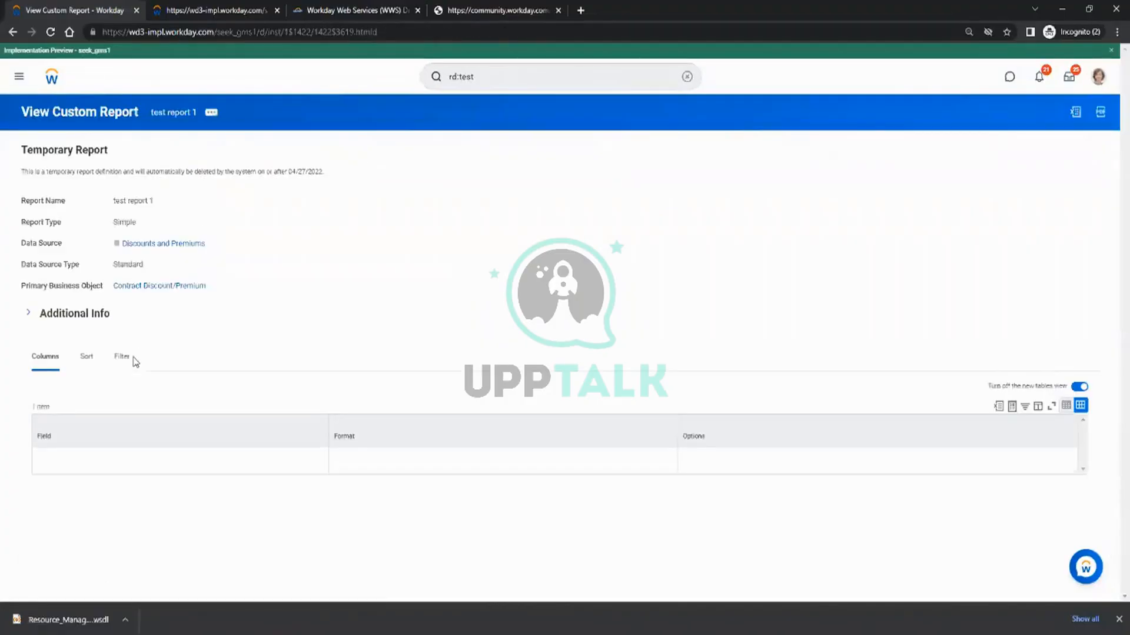
click(12, 32)
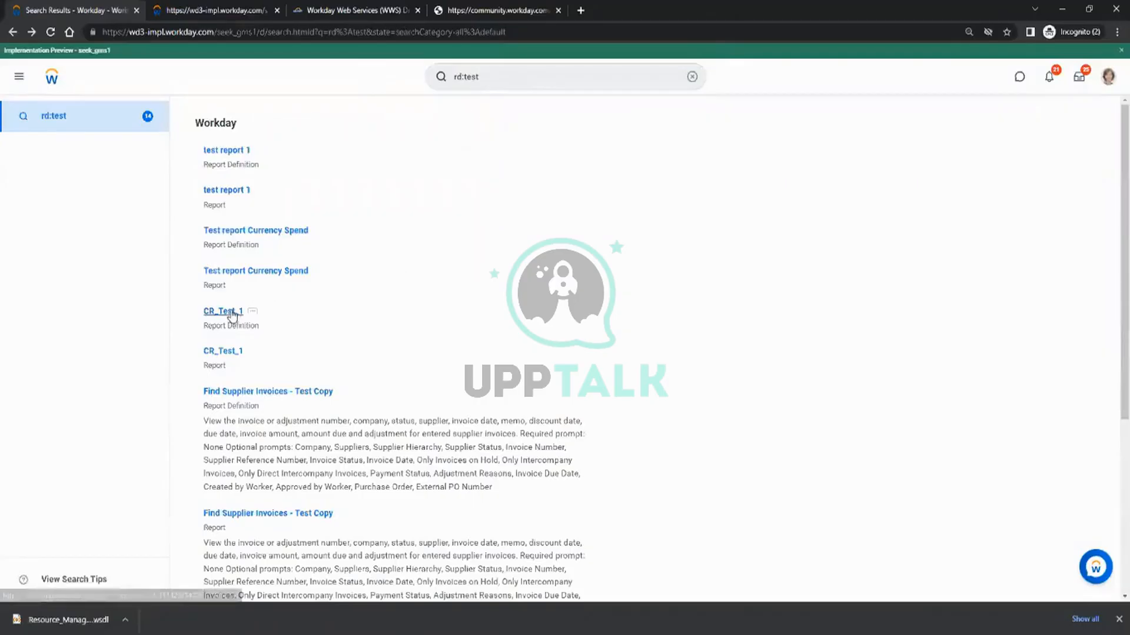
click(233, 353)
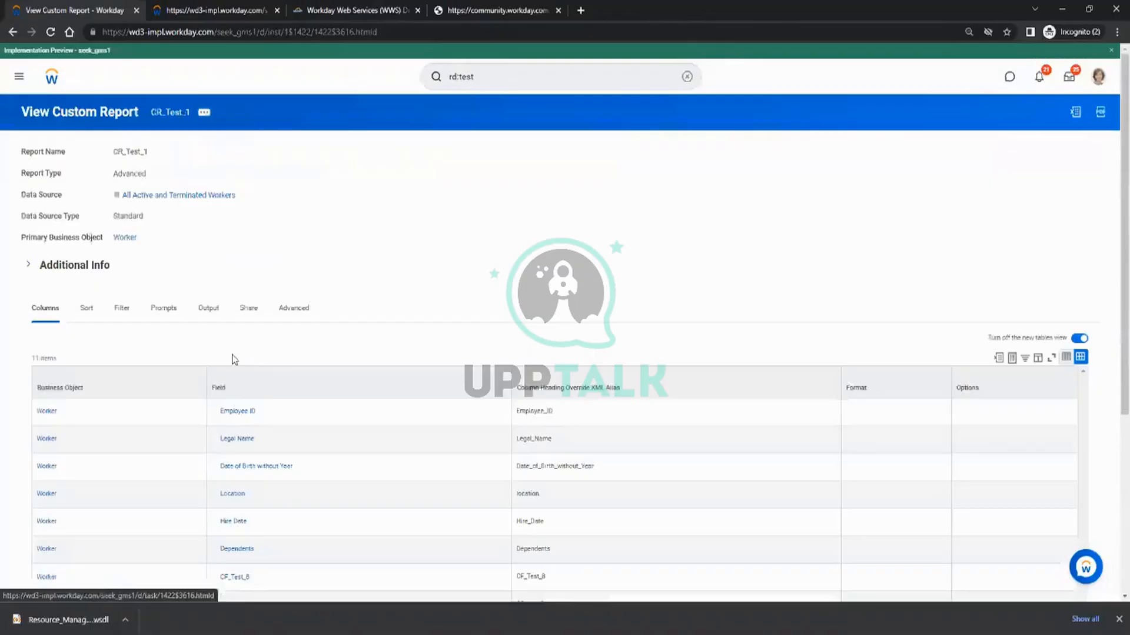
Run the CR_Test_1 custom report and look through its output table.
click(204, 112)
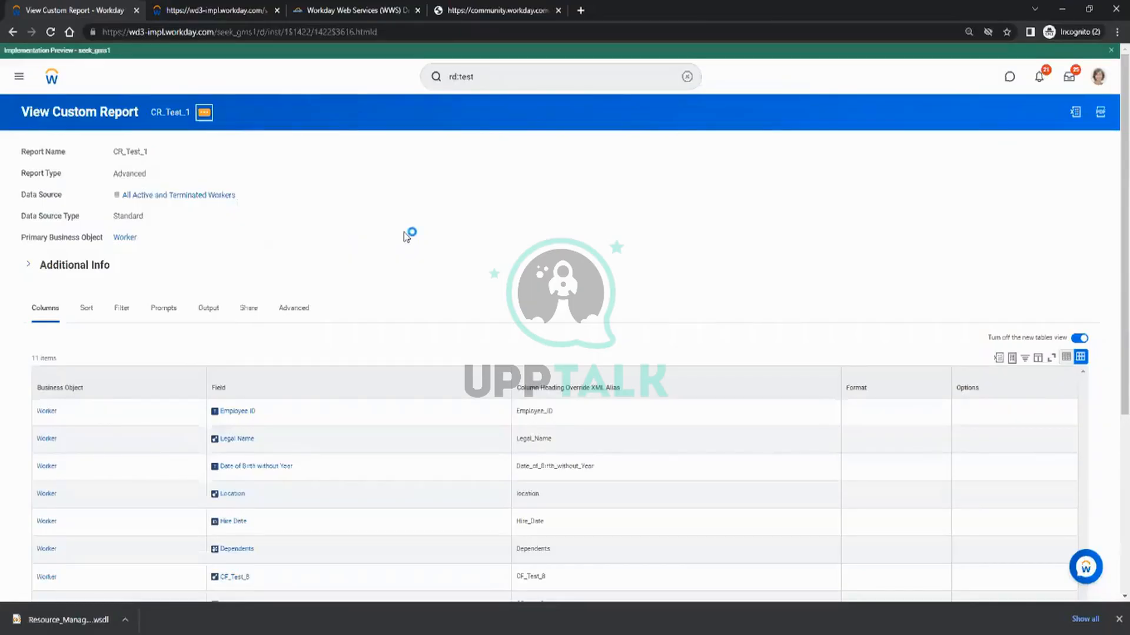
scroll(398, 237, down, 4)
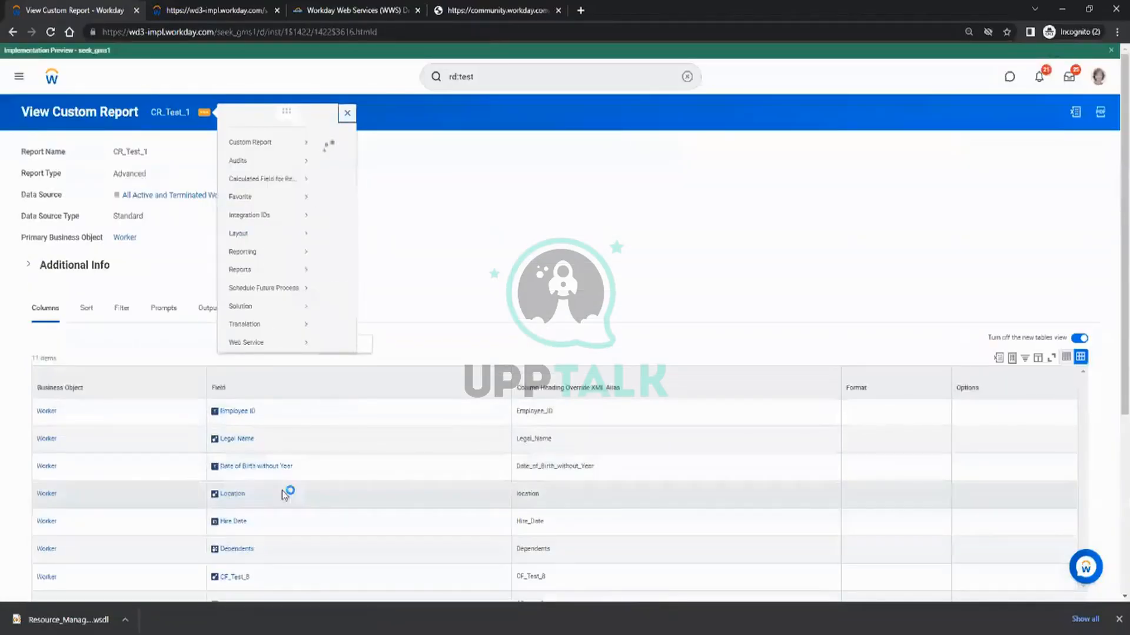
mouse_move(299, 144)
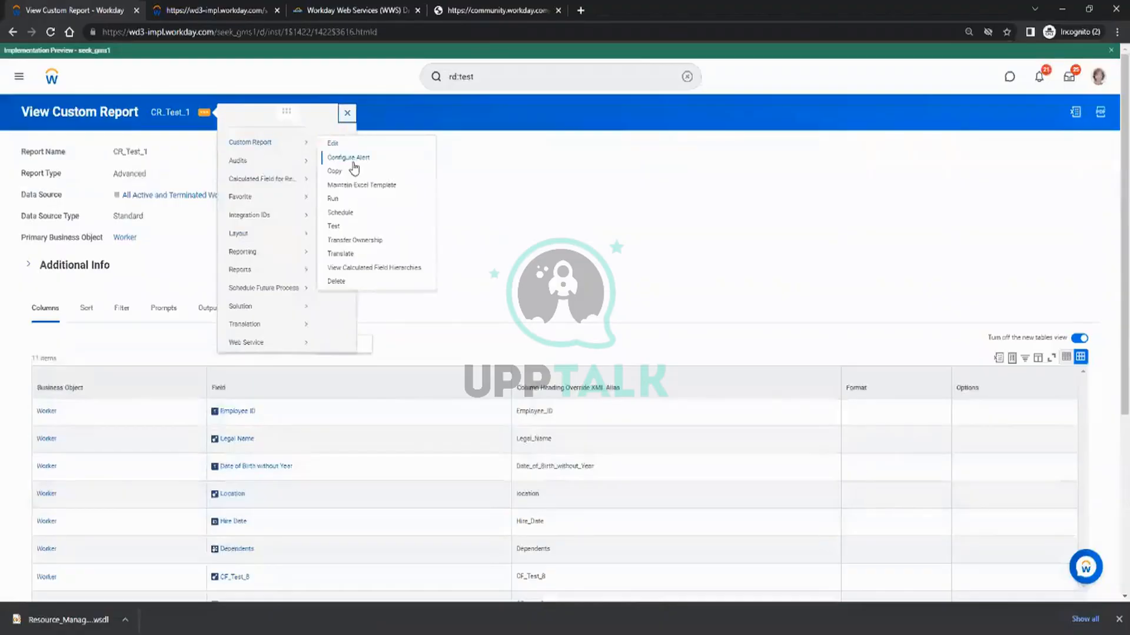
click(345, 198)
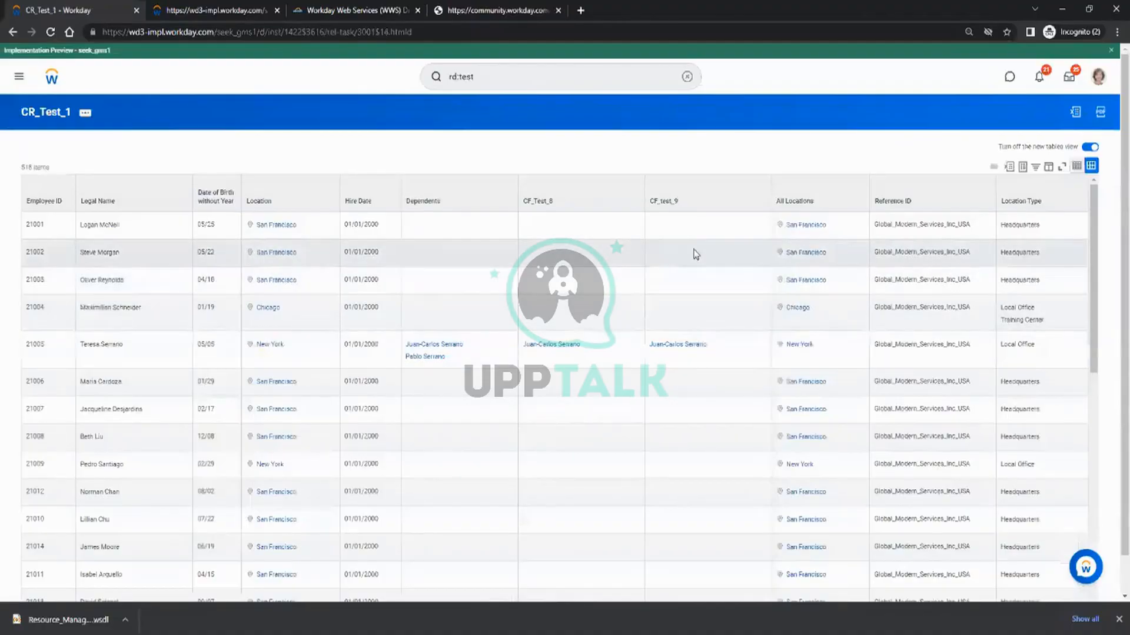
scroll(669, 348, down, 5)
scroll(656, 341, up, 5)
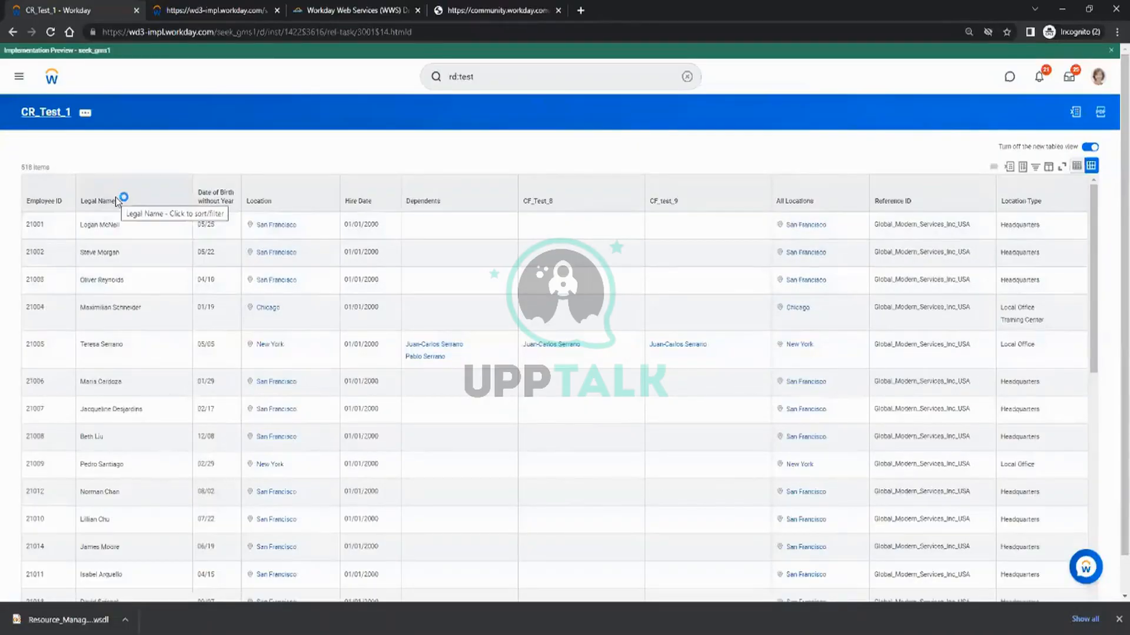
Return from the report output to the CR_Test_1 definition and review its columns.
scroll(379, 319, down, 1)
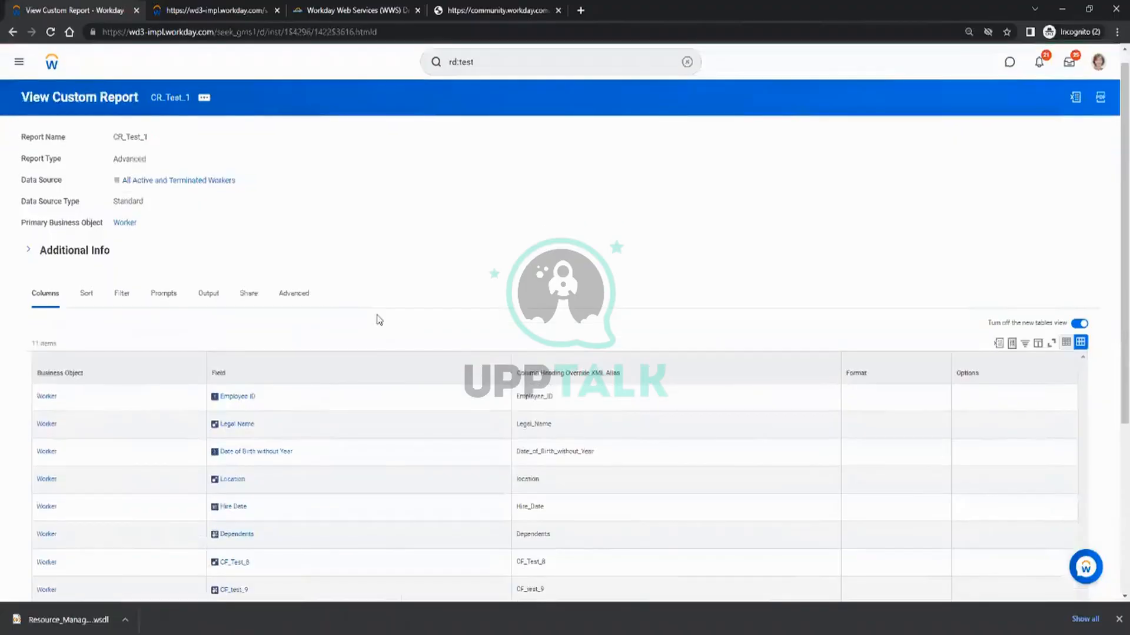
scroll(379, 320, down, 5)
scroll(341, 343, up, 5)
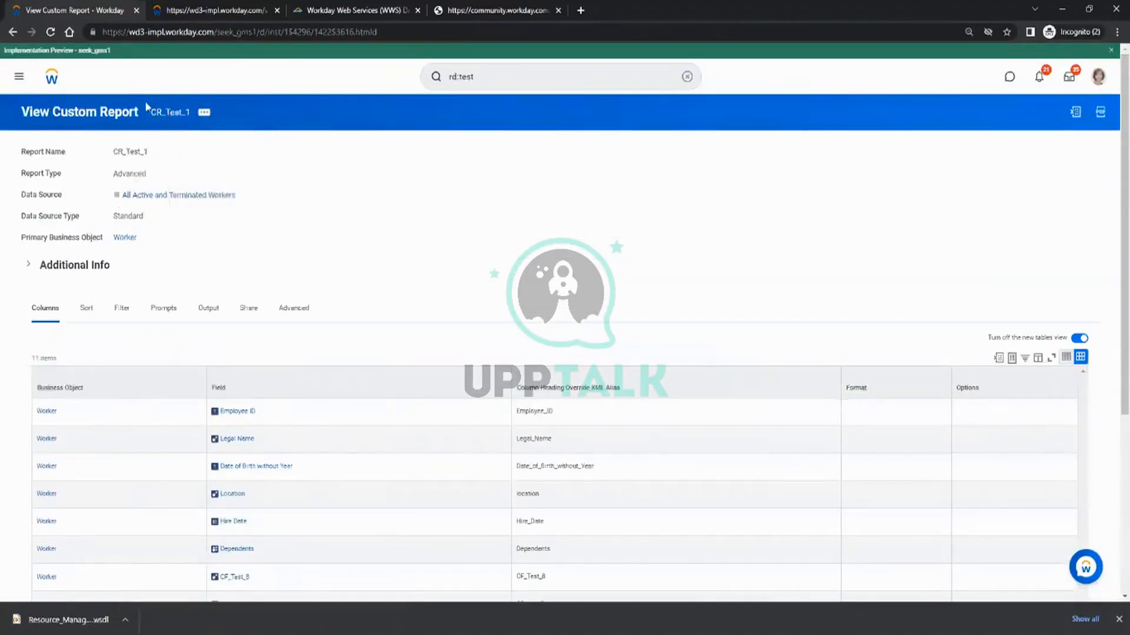
Duplicate the CR_Test_1 browser tab and ready the Workday search in the copy.
right_click(90, 17)
click(131, 96)
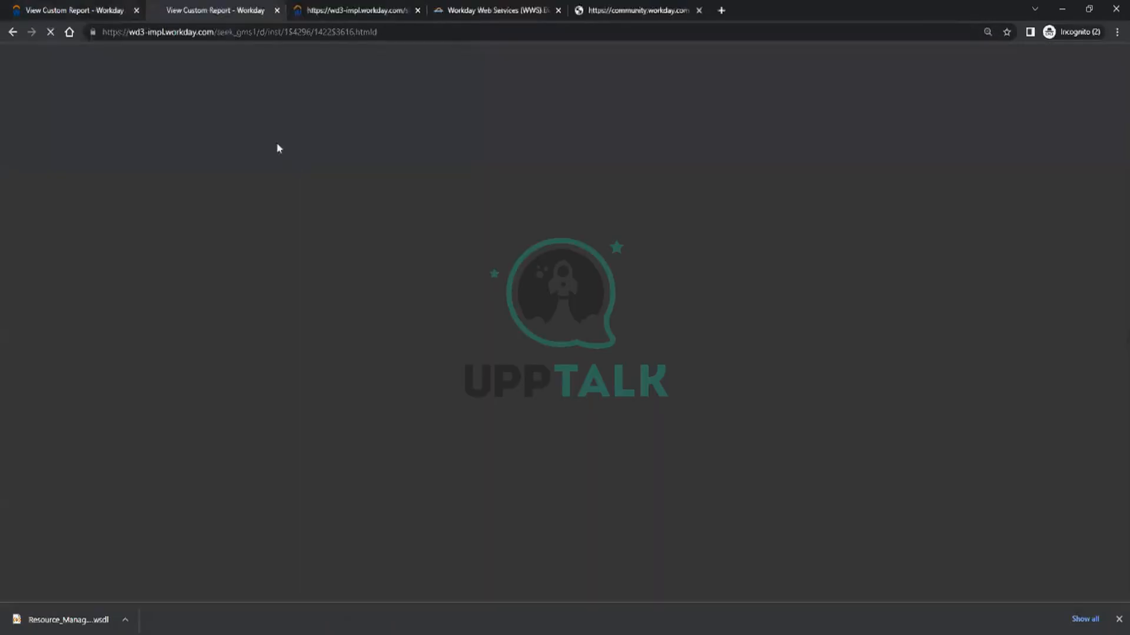
click(90, 7)
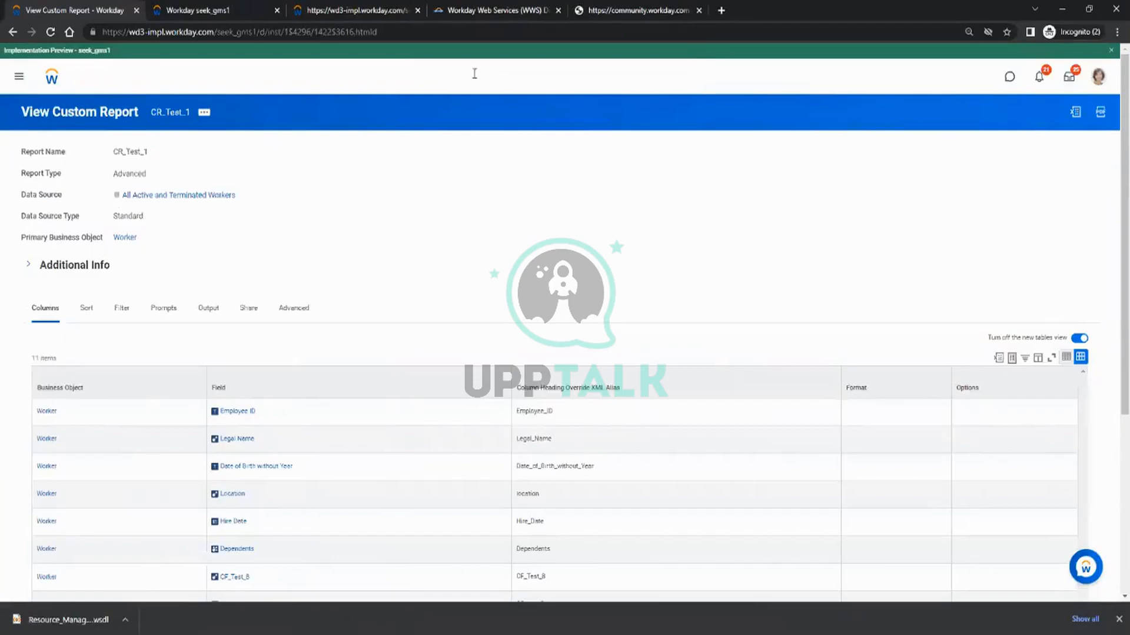
click(195, 11)
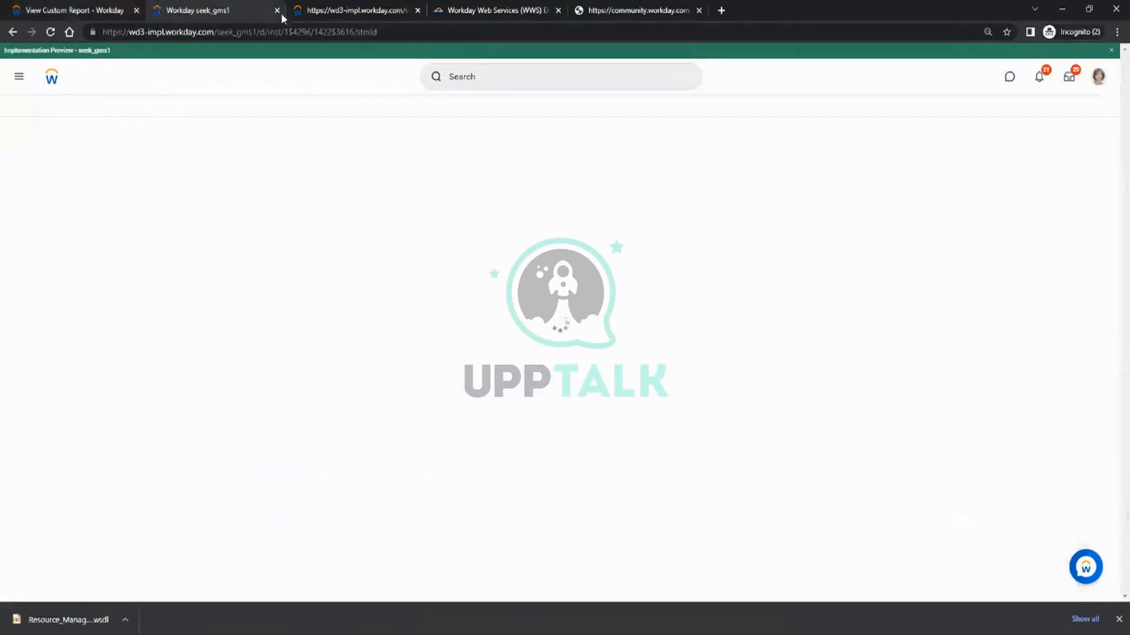
click(487, 71)
Switch to Paint and outline Connectors and DT with blue freehand strokes.
key(alt+Tab)
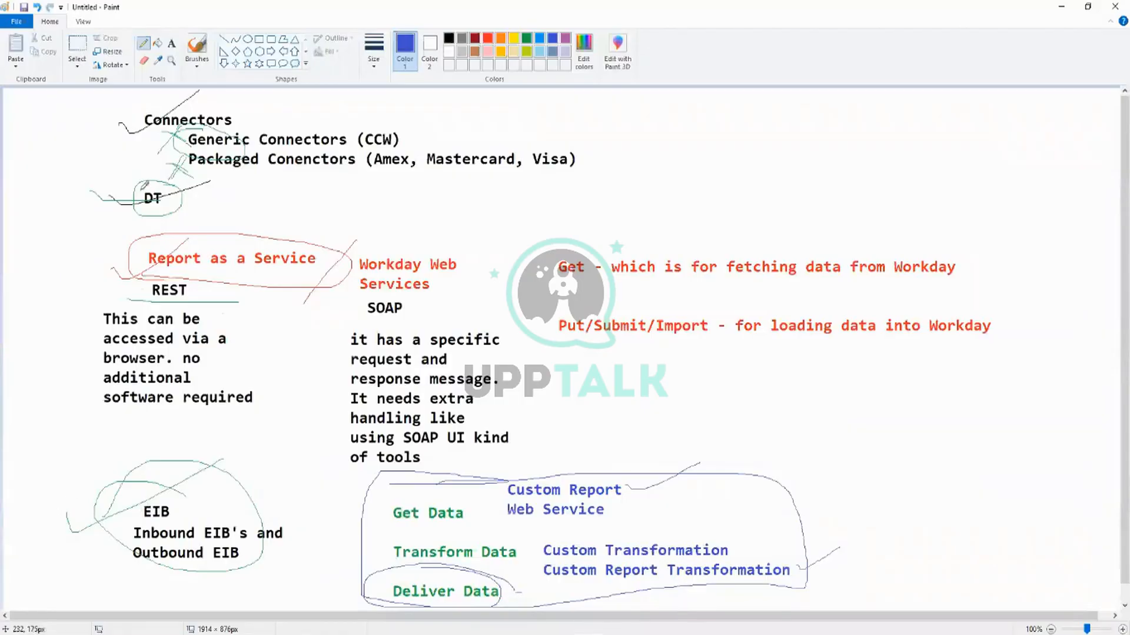
mouse_move(234, 103)
mouse_down()
mouse_move(109, 103)
mouse_move(281, 116)
mouse_up()
mouse_move(200, 167)
mouse_down()
mouse_move(183, 186)
mouse_move(99, 194)
mouse_move(177, 224)
mouse_move(134, 170)
mouse_up()
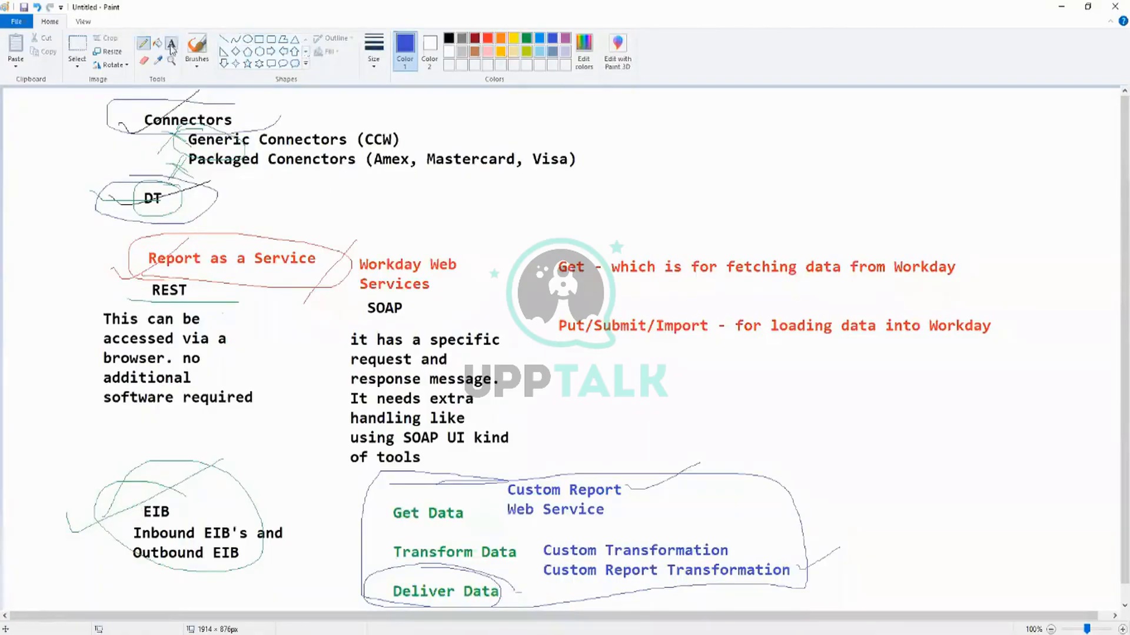
Add the blue text "Create Integration System" beside the Generic and Packaged Connectors lines.
click(172, 43)
click(631, 138)
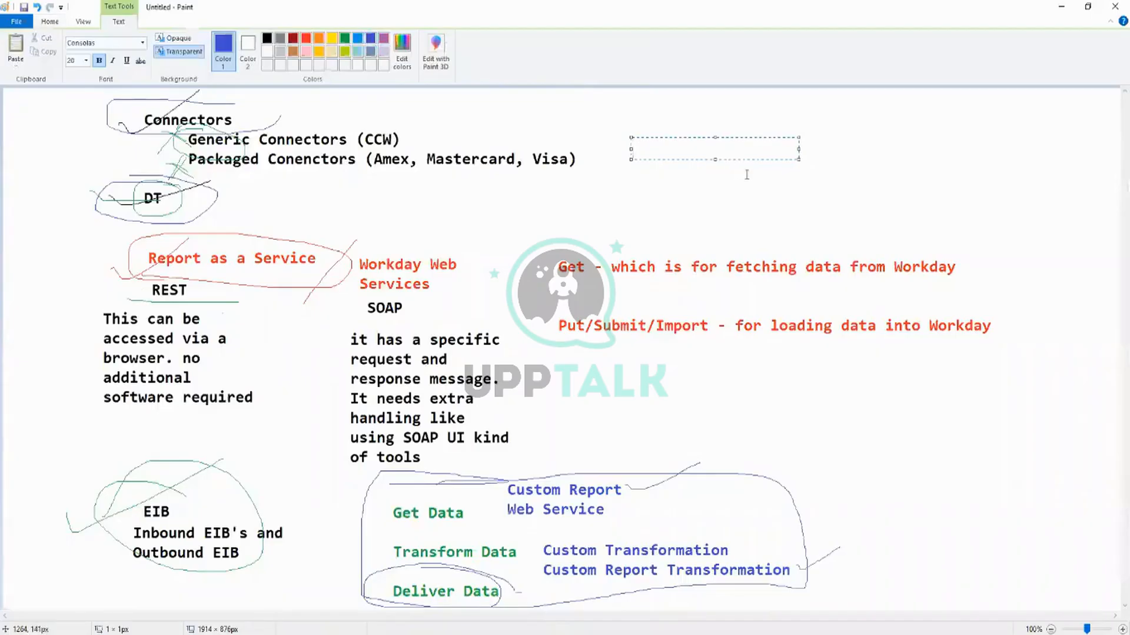
text(Create Integ)
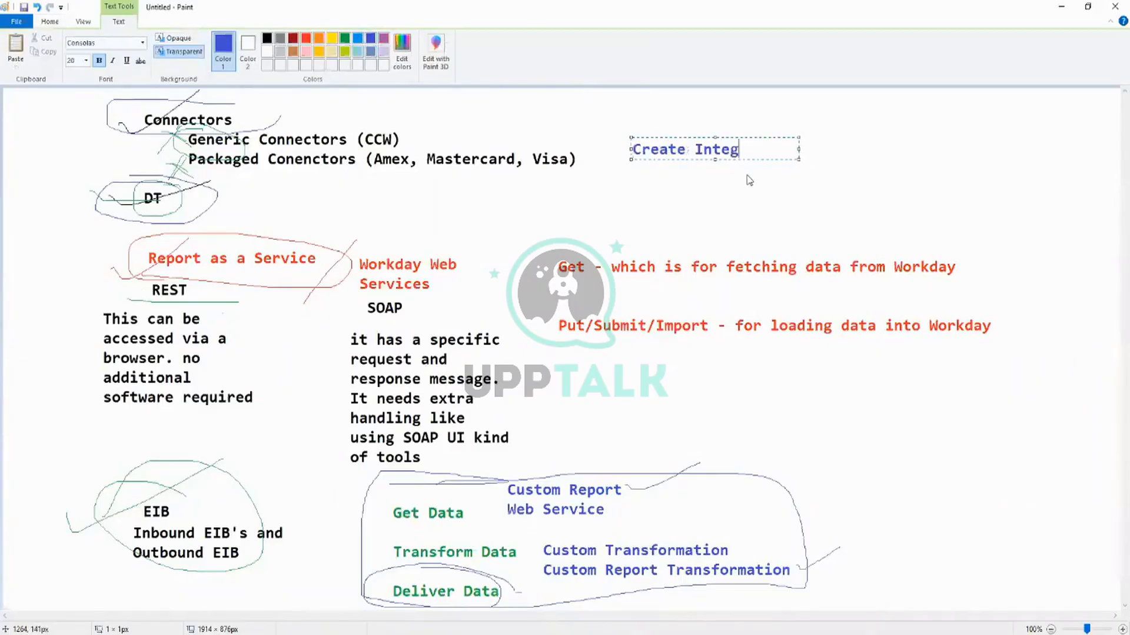
text(ra)
key(BackSpace)
text(ration System)
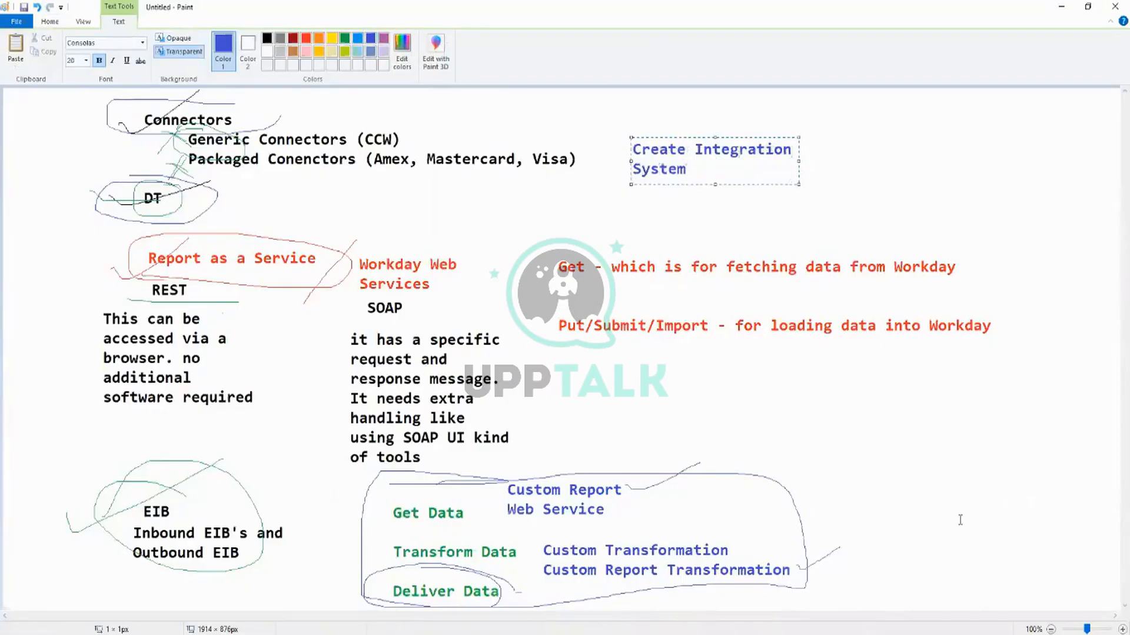
Add the blue text "Create EIB" beside the outlined Get/Transform/Deliver group, then change the drawing colour to green.
click(814, 469)
click(802, 467)
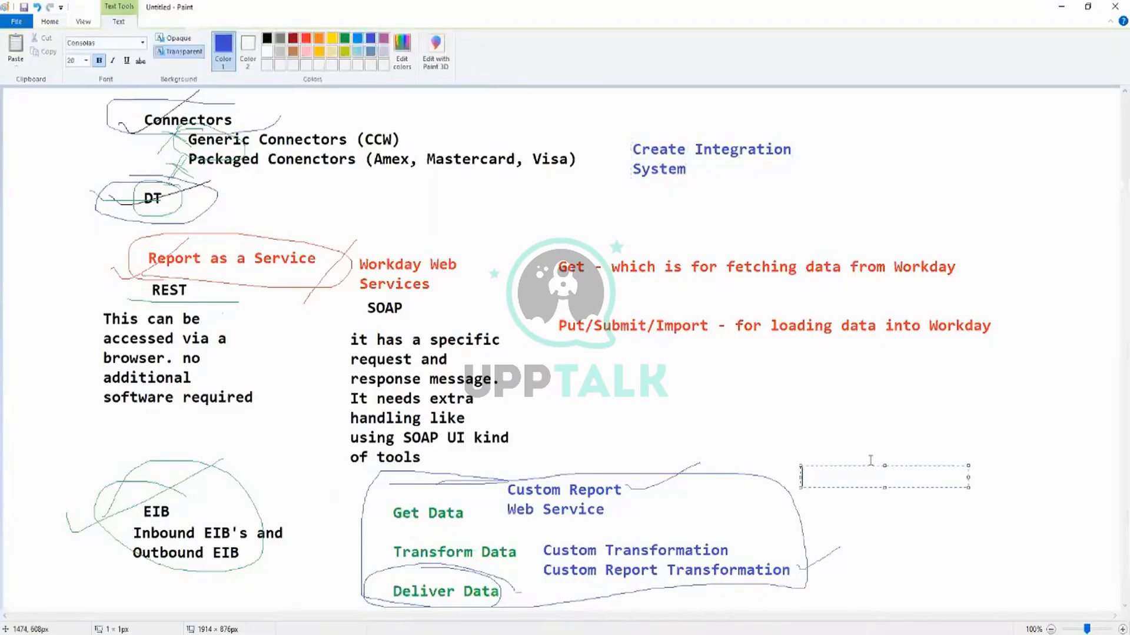
text(Create EIB)
click(754, 414)
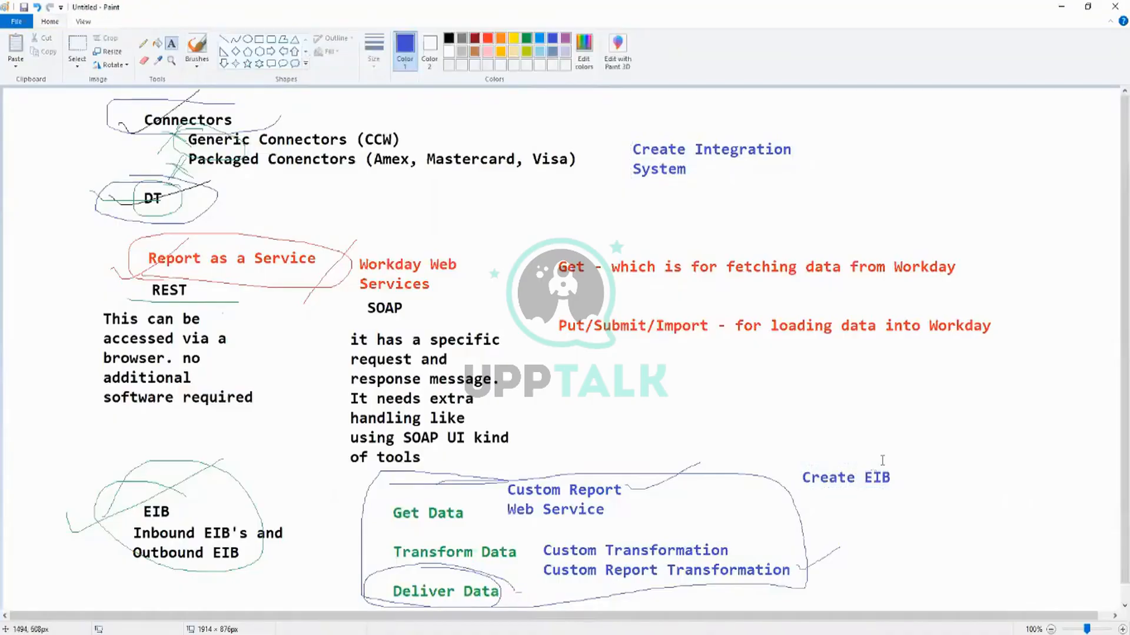
click(526, 37)
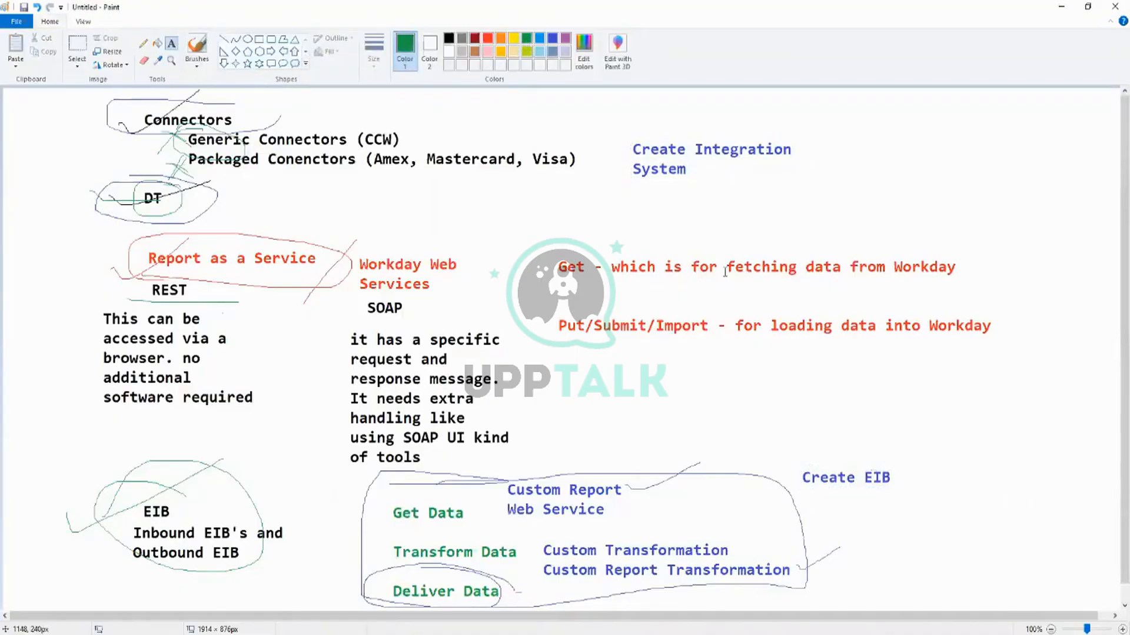
Switch to Workday in Chrome, search for "create eib" and open the Create EIB task.
key(alt+Tab)
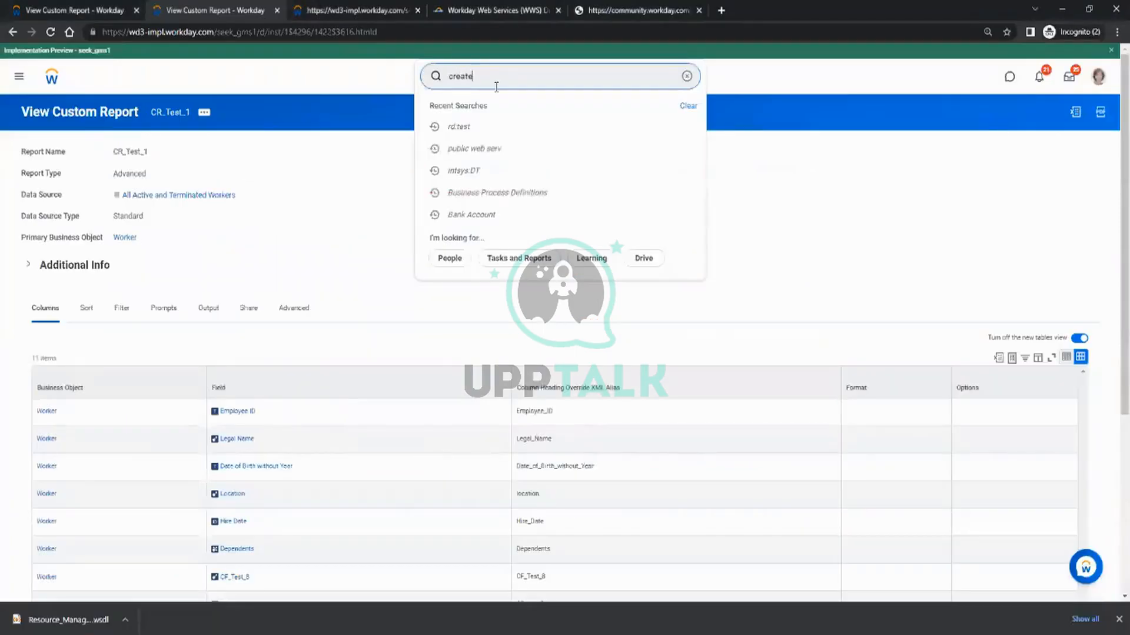
text(ib)
key(Return)
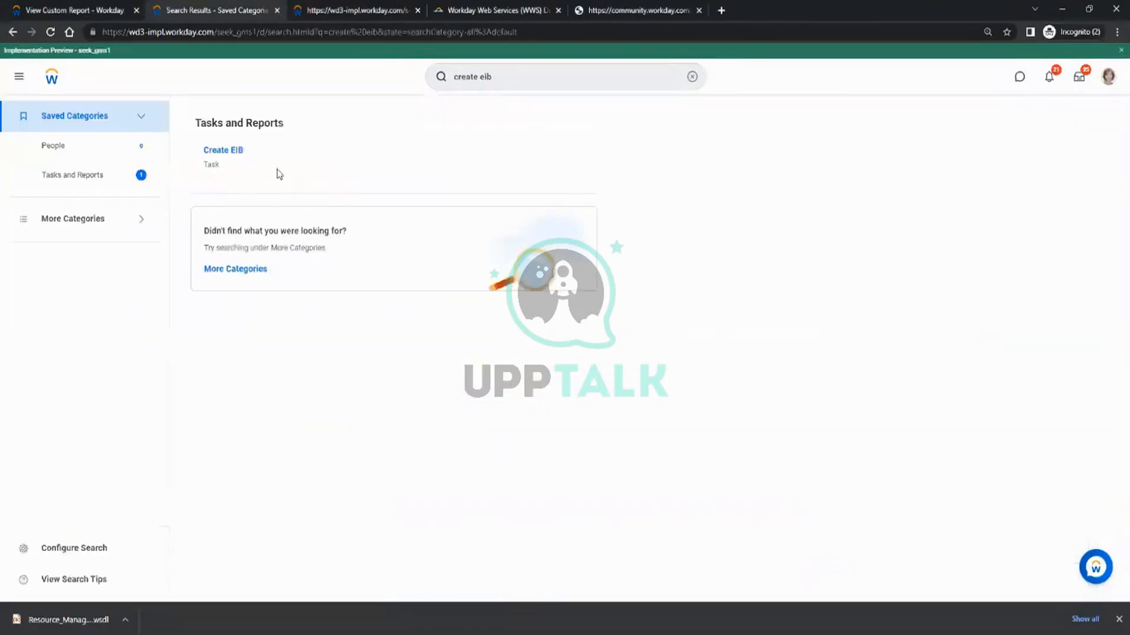
click(234, 151)
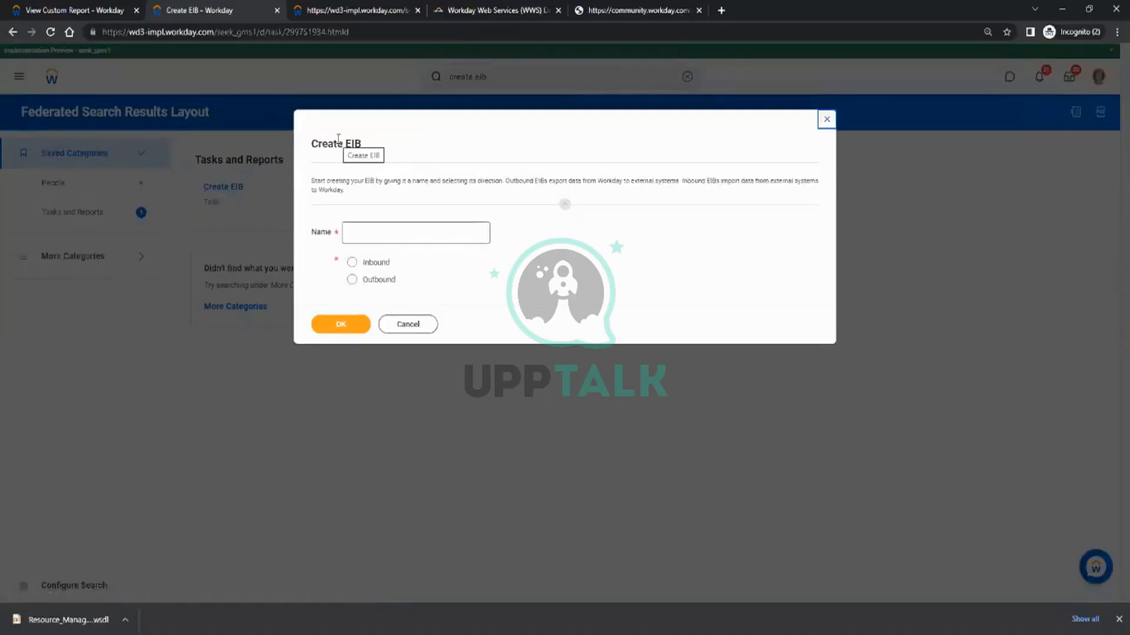
Name the new EIB INT_Test_EIB, make it Outbound and create it.
click(383, 229)
click(383, 238)
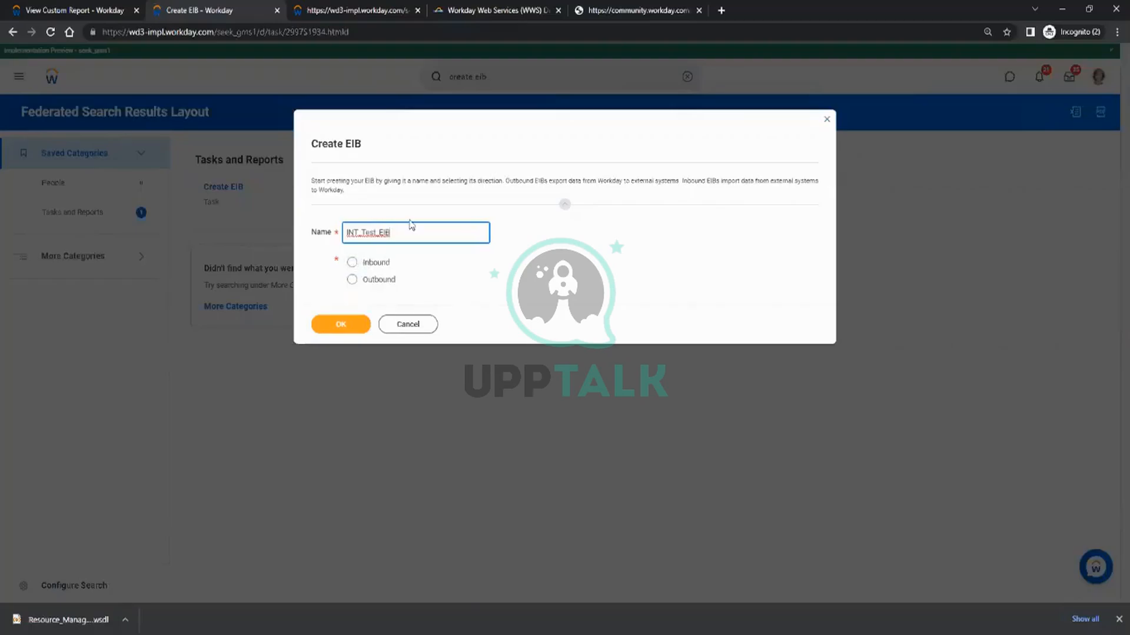
click(378, 281)
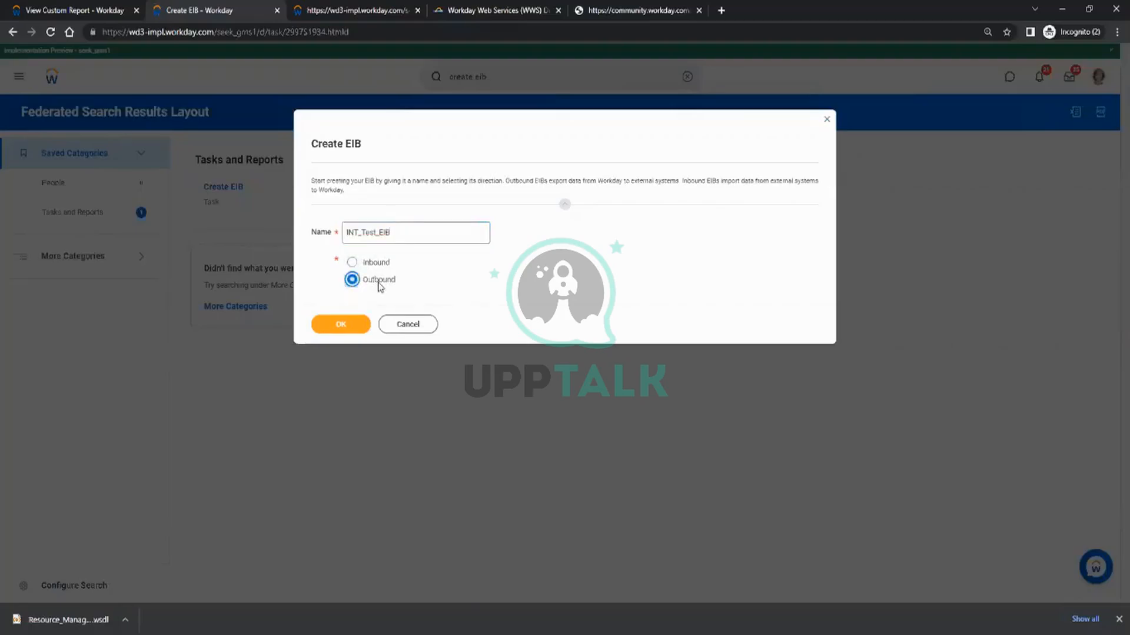
click(345, 325)
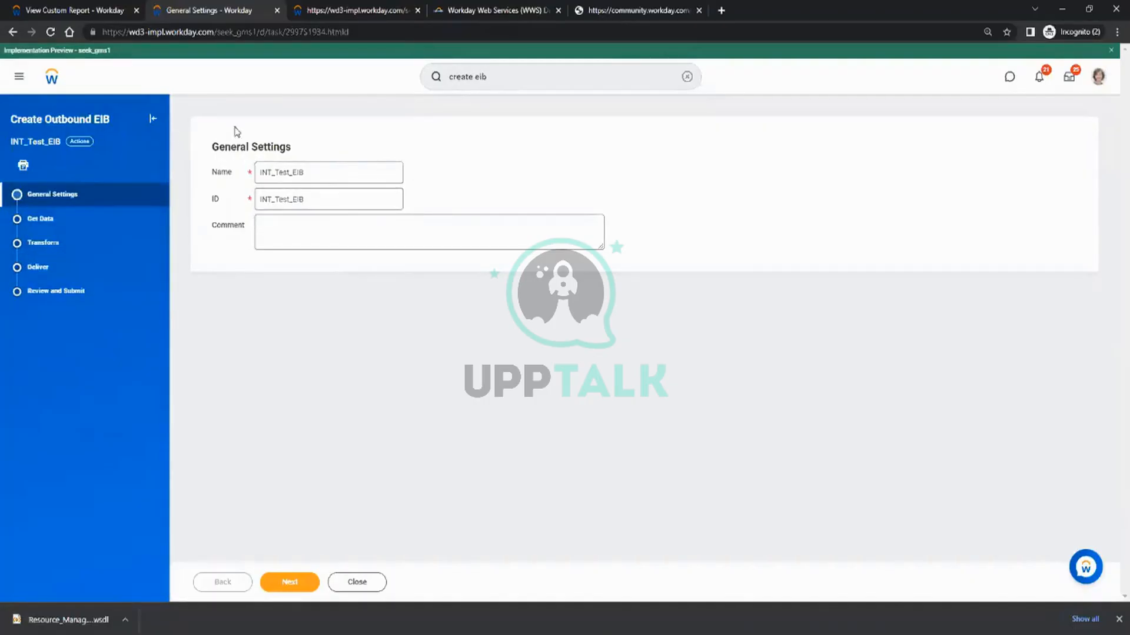
Check the EIB's name in General Settings and continue to the Get Data stage.
double_click(314, 172)
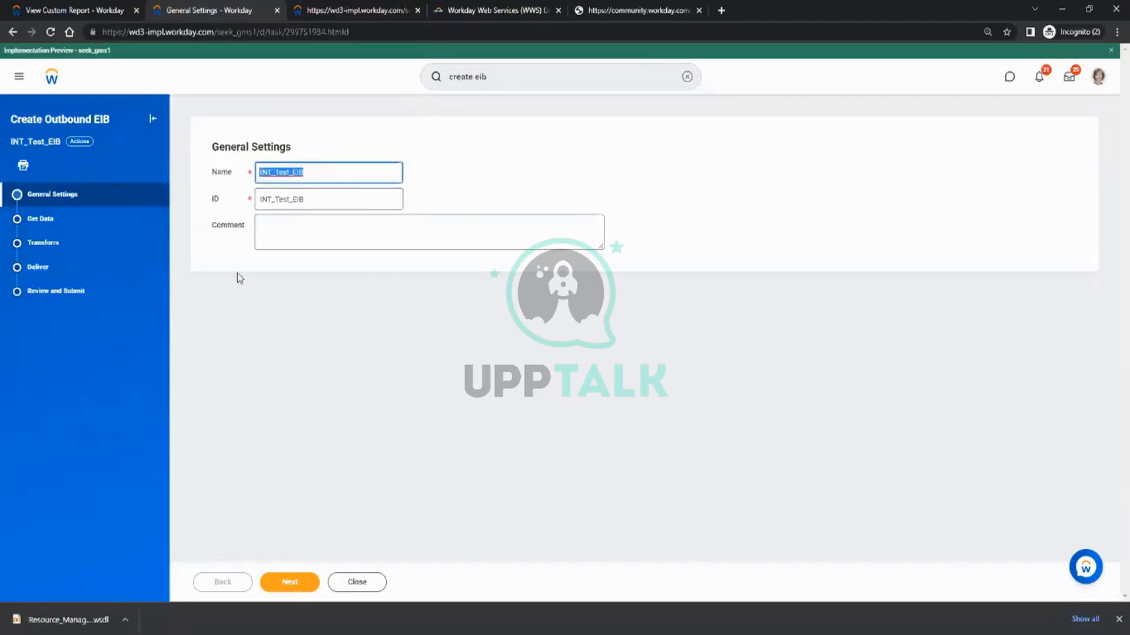
click(255, 300)
click(292, 582)
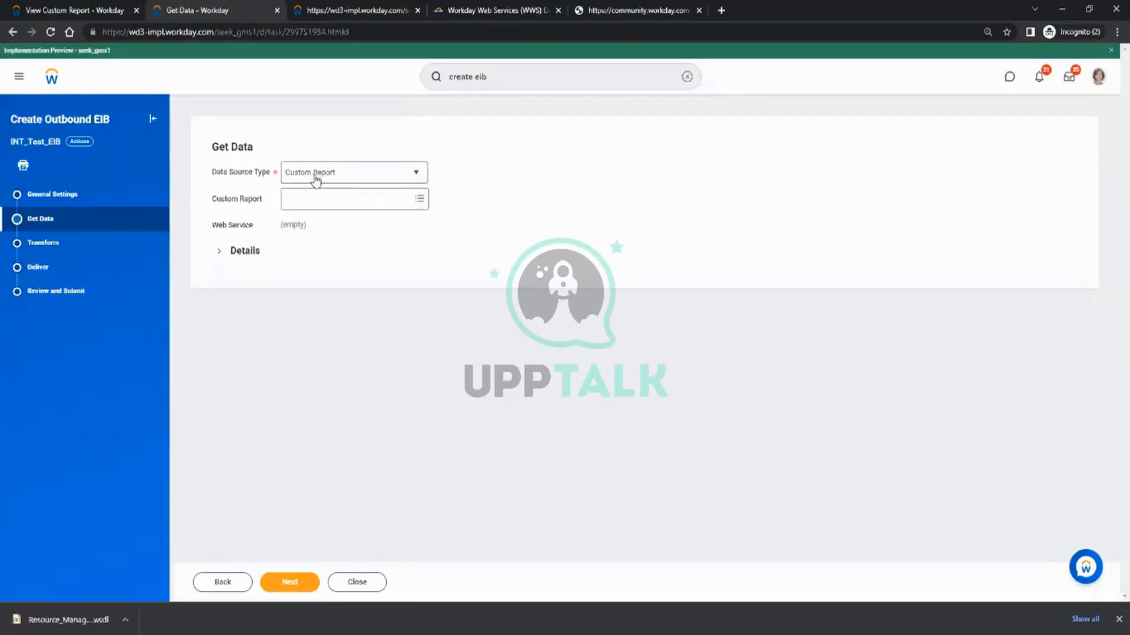
Compare the available Data Source Type options with the Get Data notes in Paint and return to Workday in Chrome.
click(316, 181)
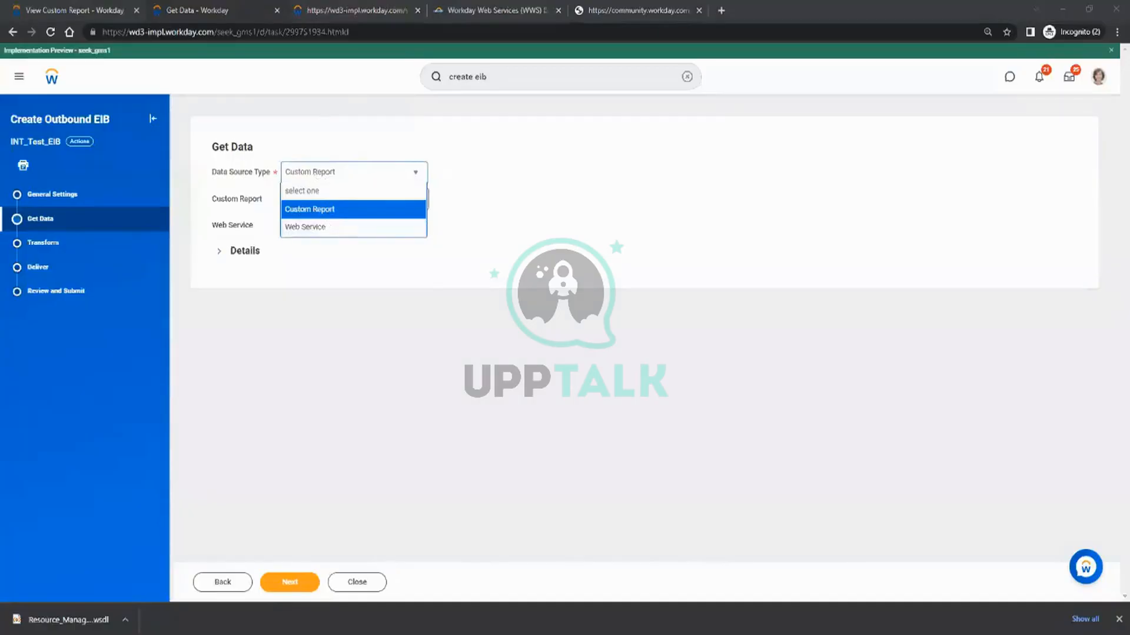
key(alt+Tab)
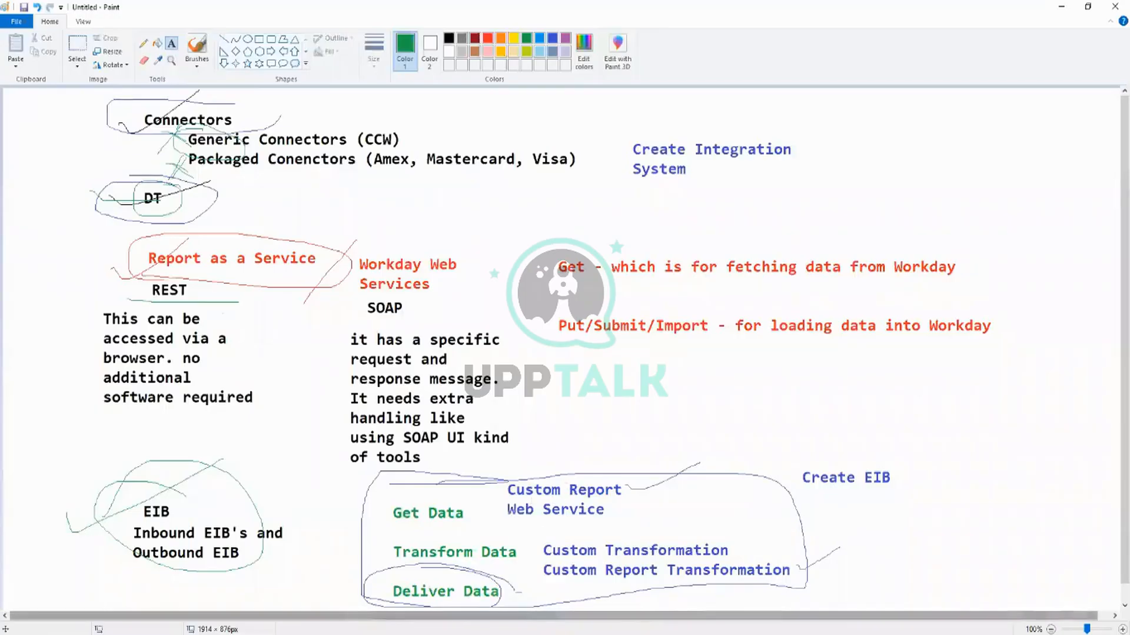
key(alt+Tab)
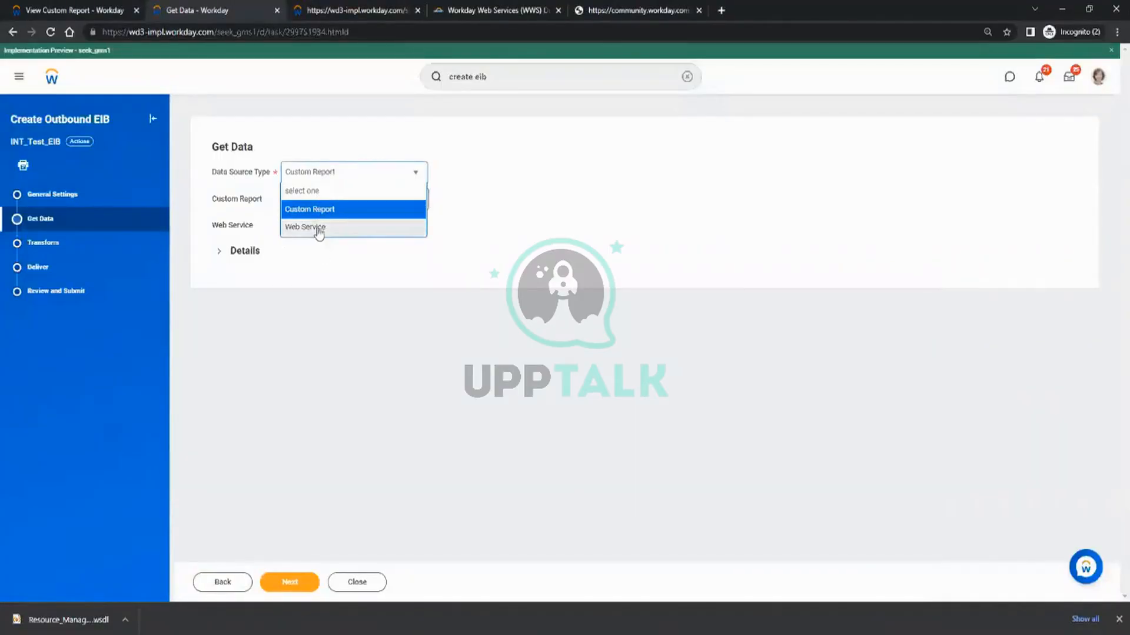
key(alt+Tab)
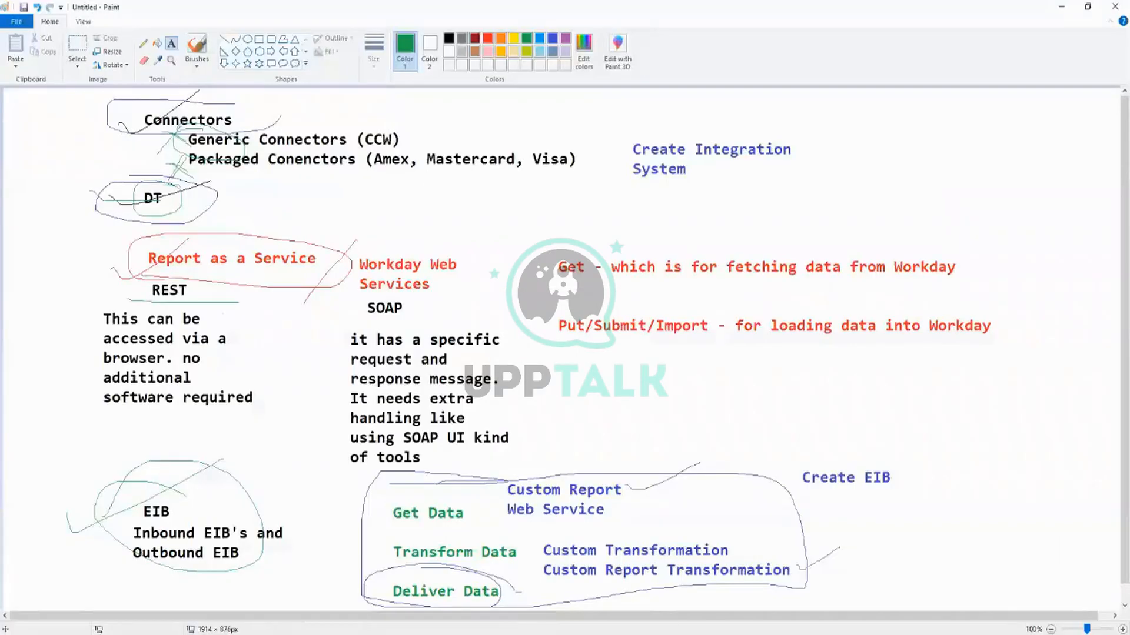
click(203, 634)
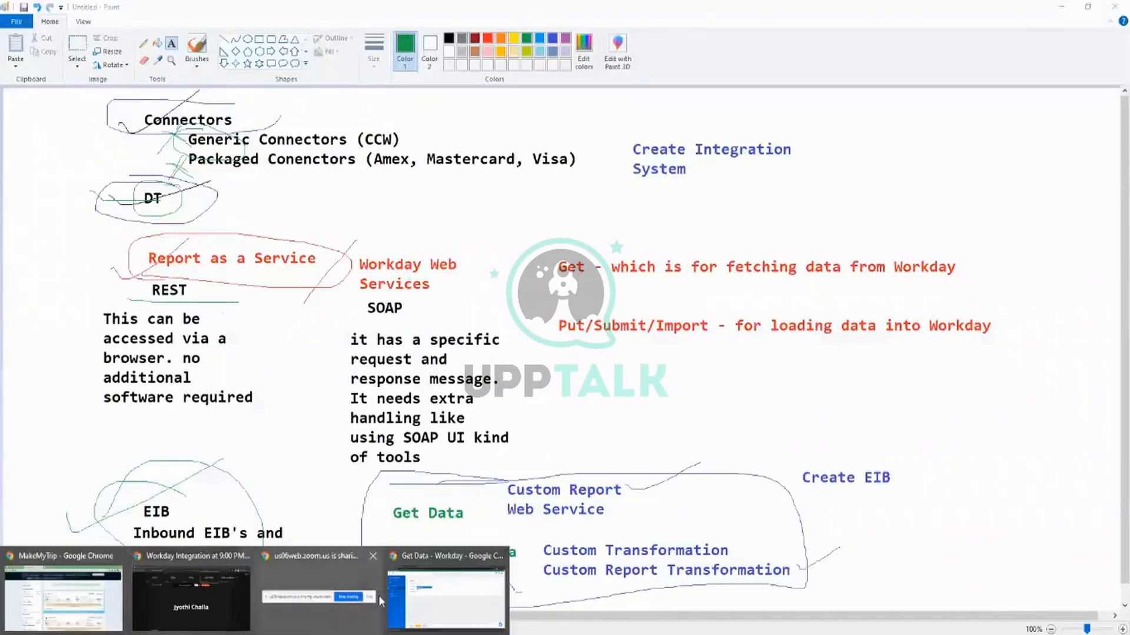
click(424, 591)
Look at the Workday Web Services Directory and return to the EIB's Get Data page.
click(373, 9)
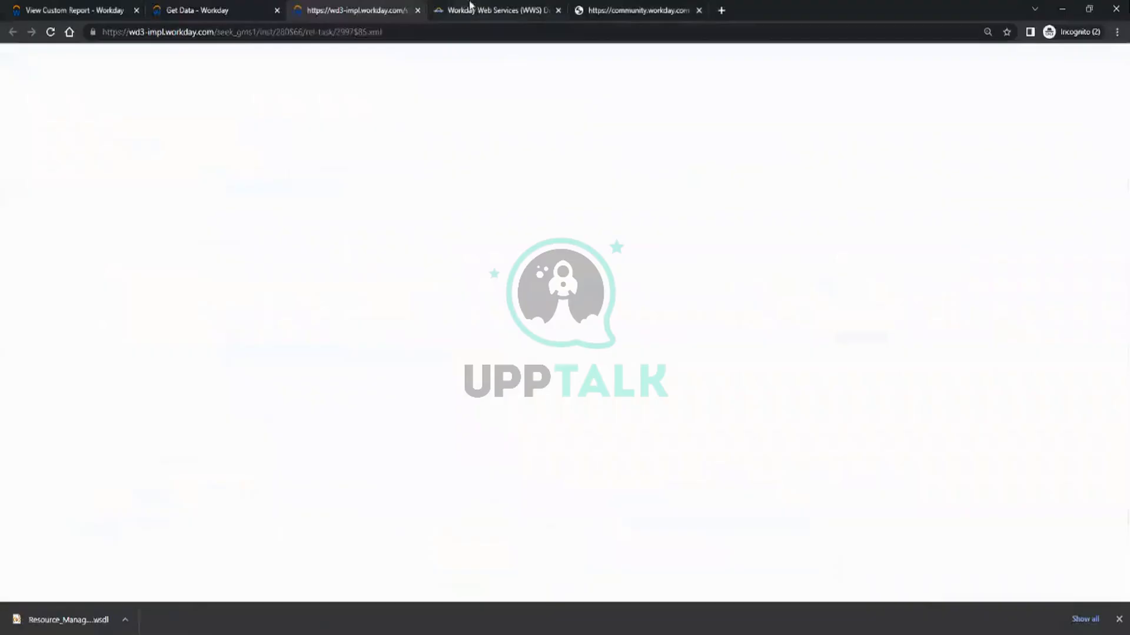
click(540, 11)
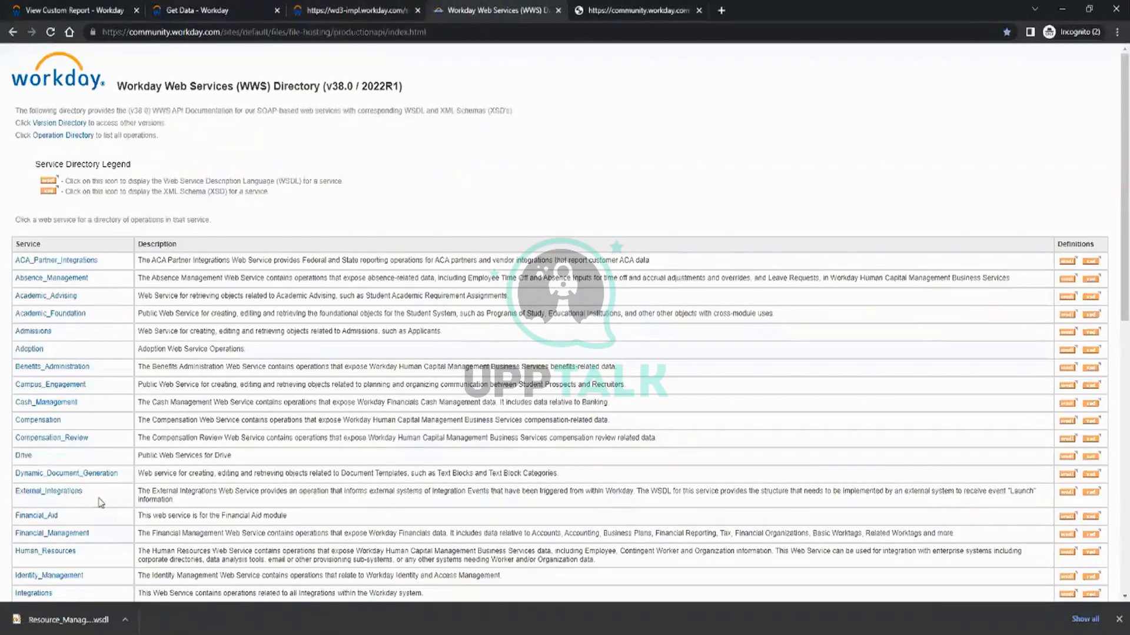
click(253, 10)
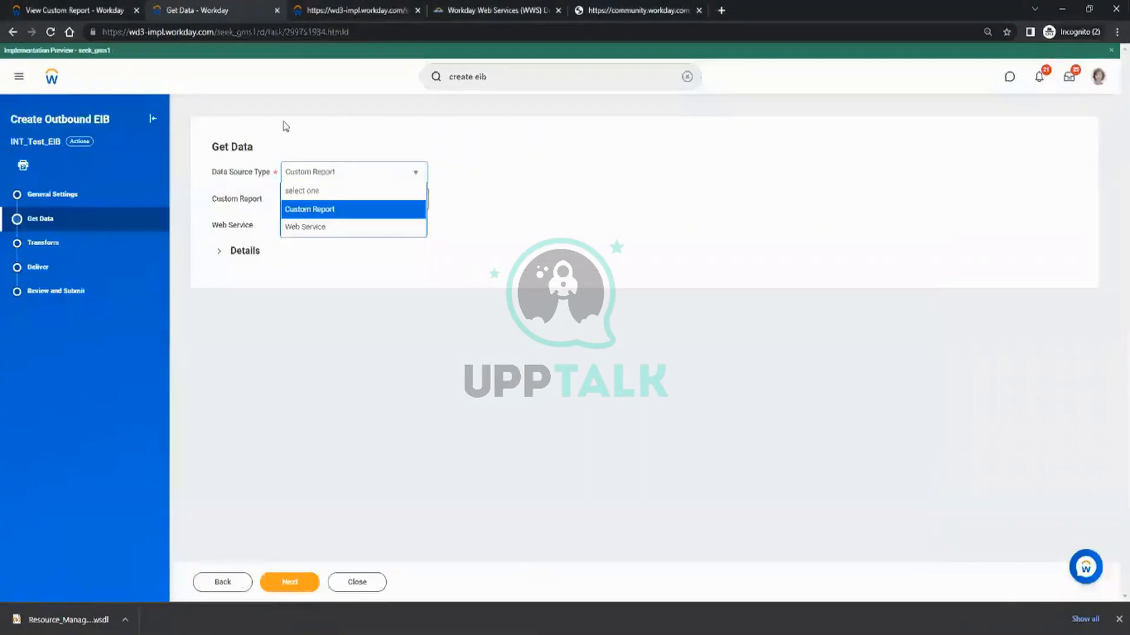
Set the data source type to Web Service and search the web services for get_supplier.
click(318, 229)
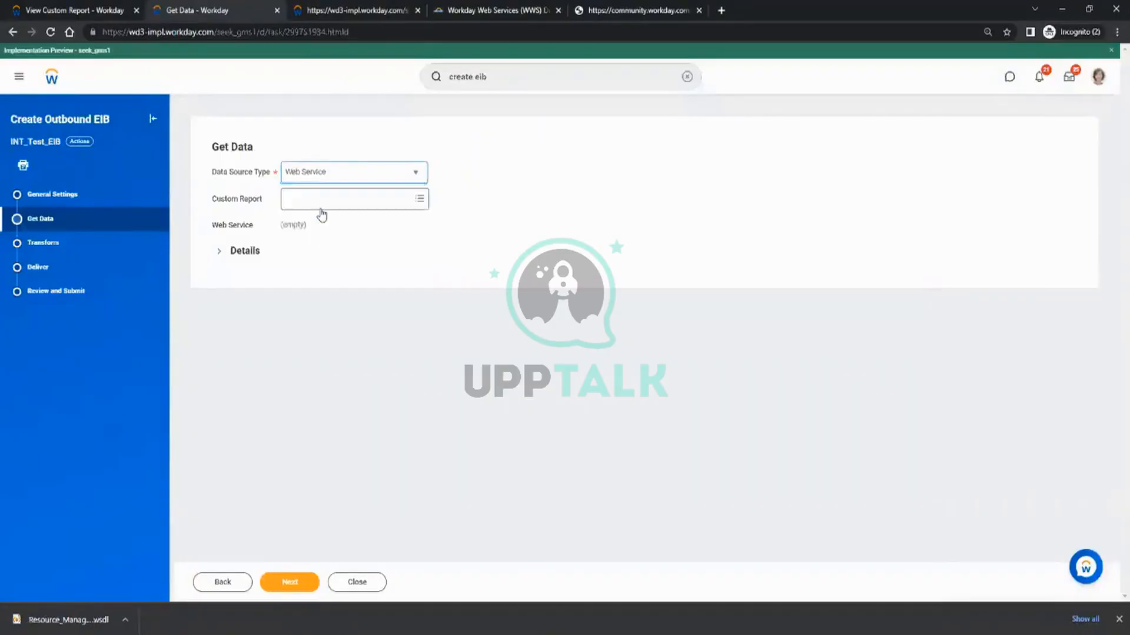
click(383, 219)
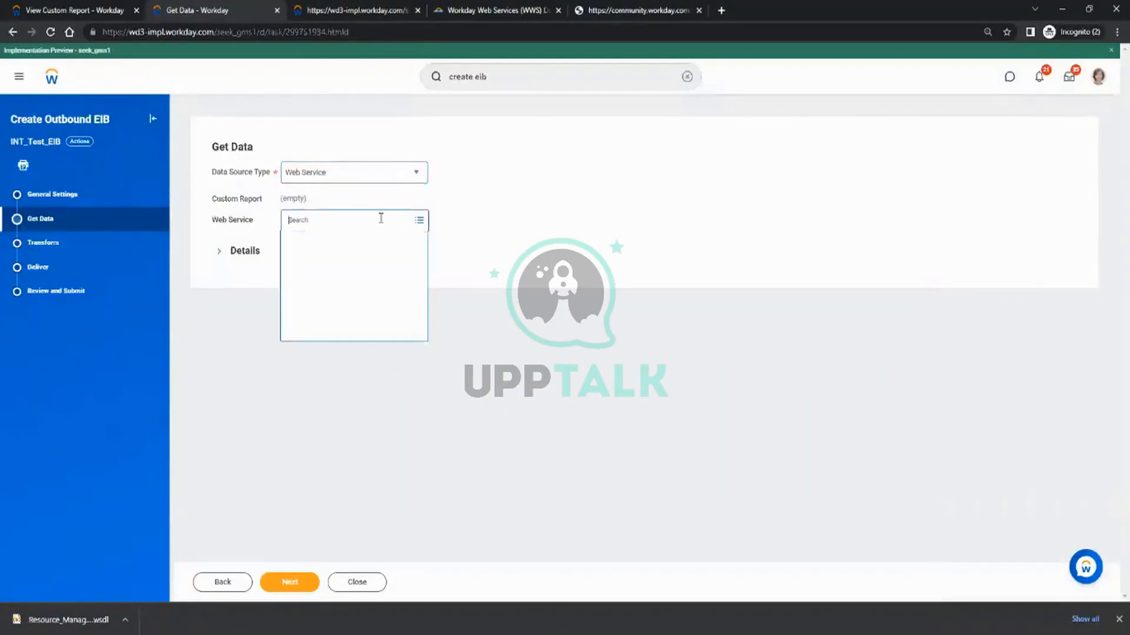
text(se)
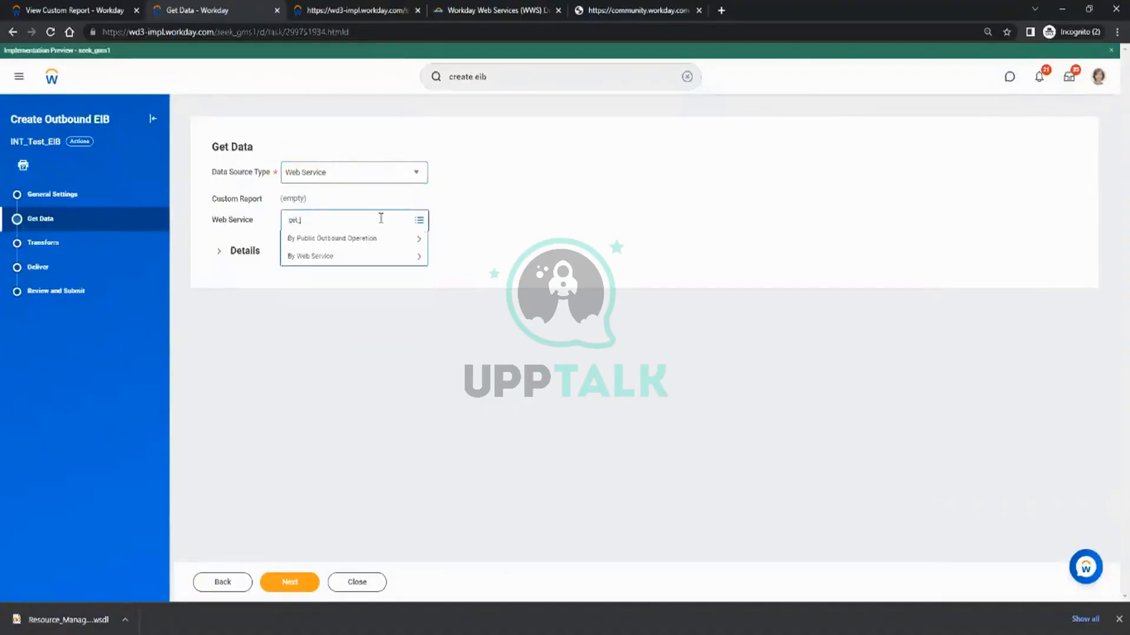
key(Return)
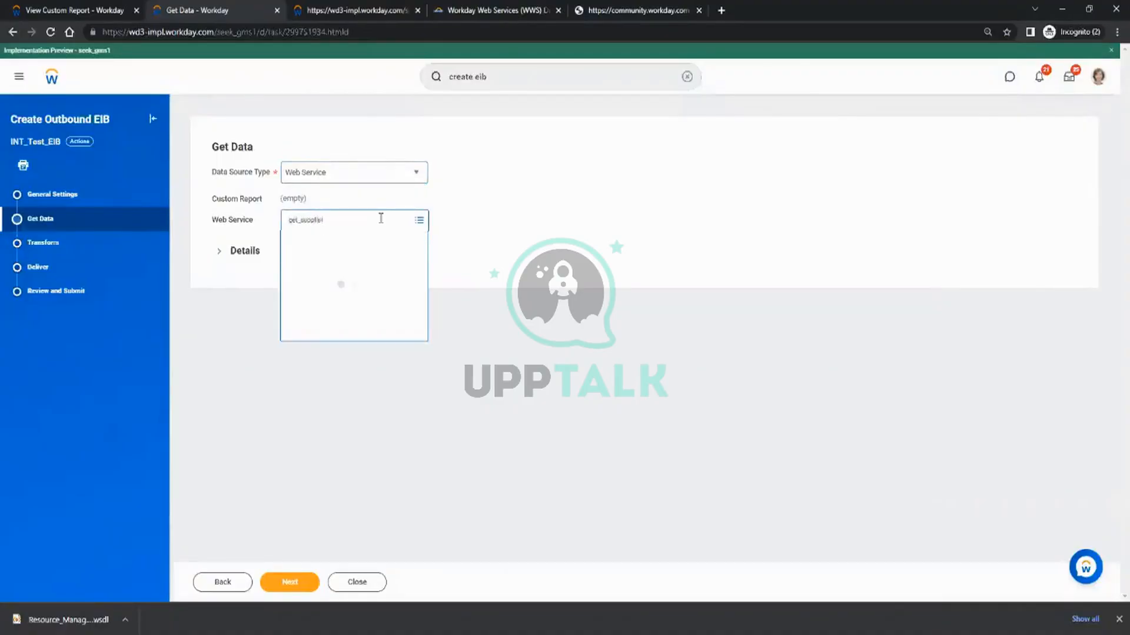
Browse the By Web Service list and open Resource Management (Public) to check its available operations.
click(366, 287)
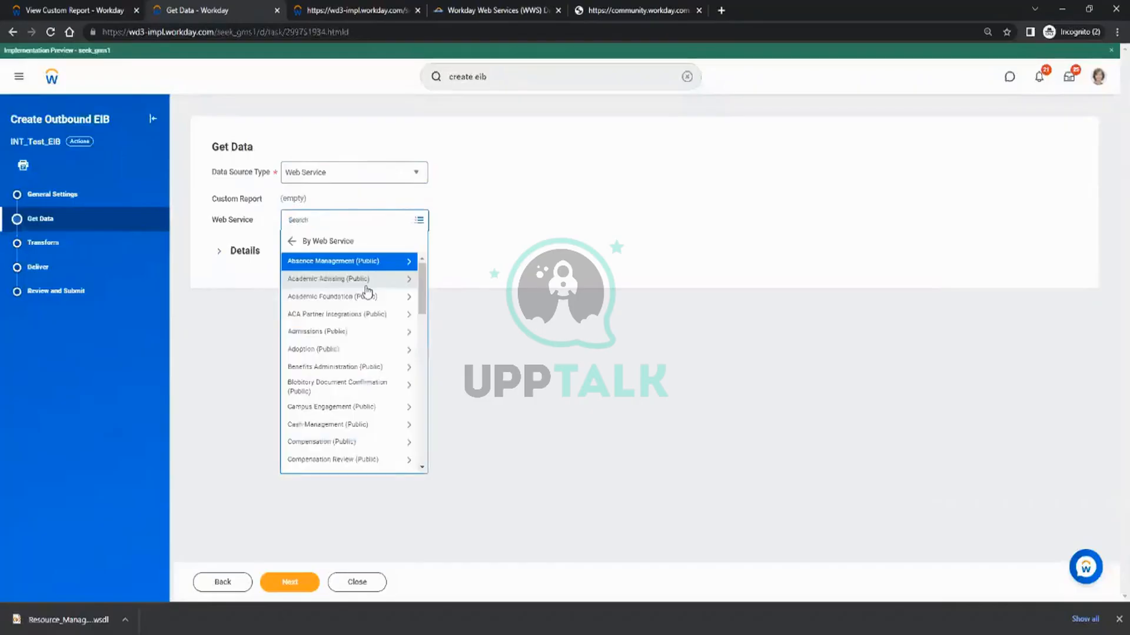
scroll(410, 340, down, 3)
scroll(410, 340, down, 3)
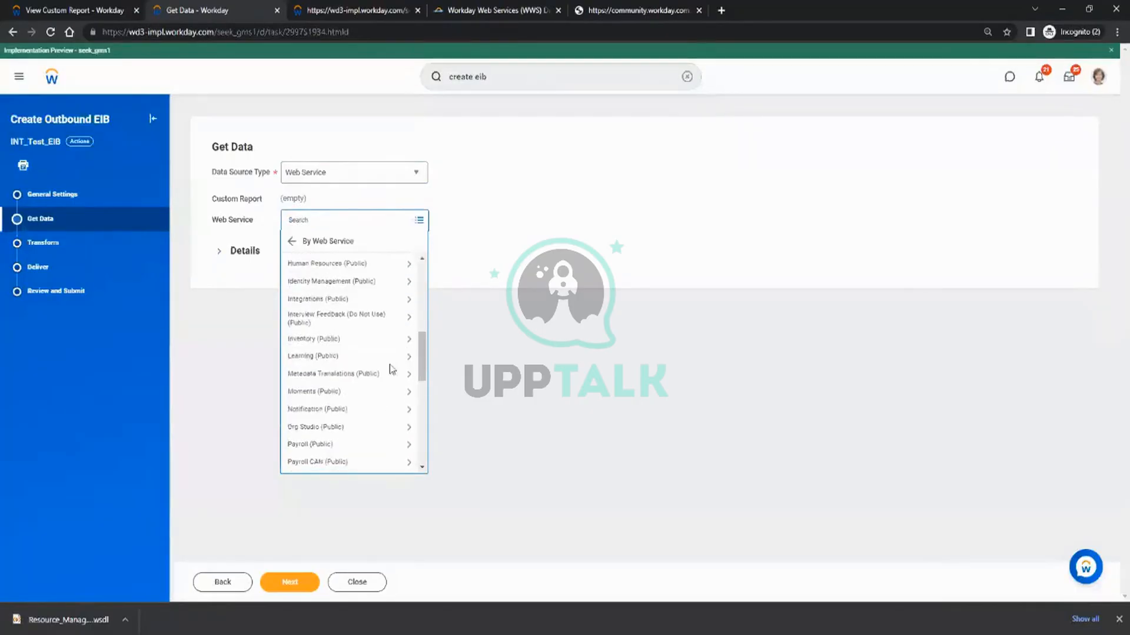
scroll(373, 403, down, 4)
scroll(376, 410, down, 5)
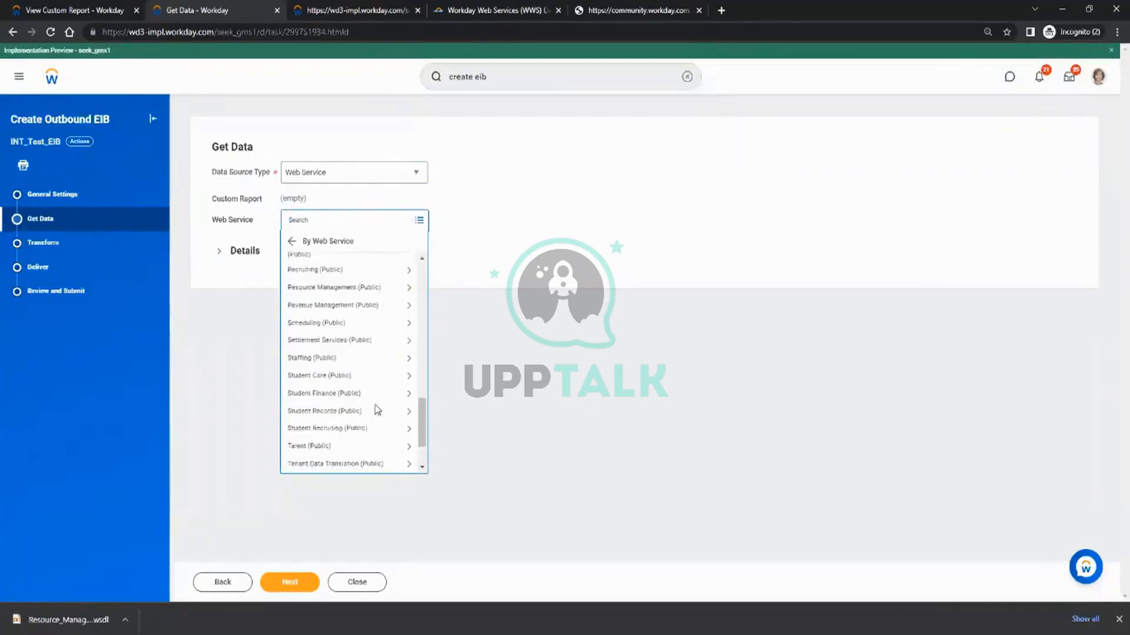
scroll(377, 410, up, 3)
scroll(377, 410, up, 3)
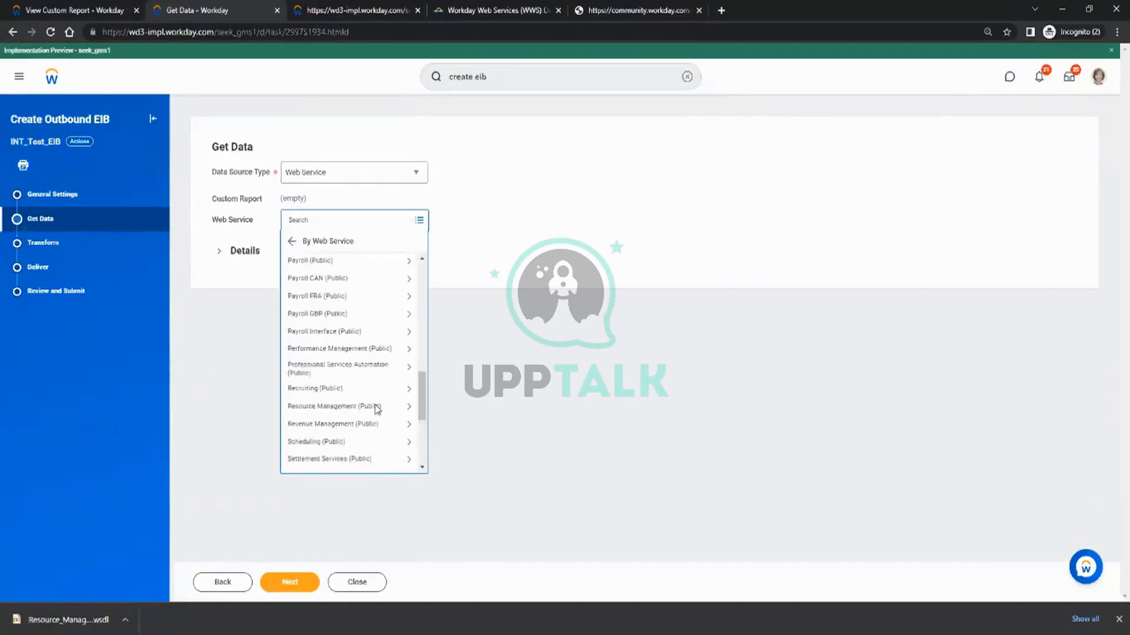
click(353, 404)
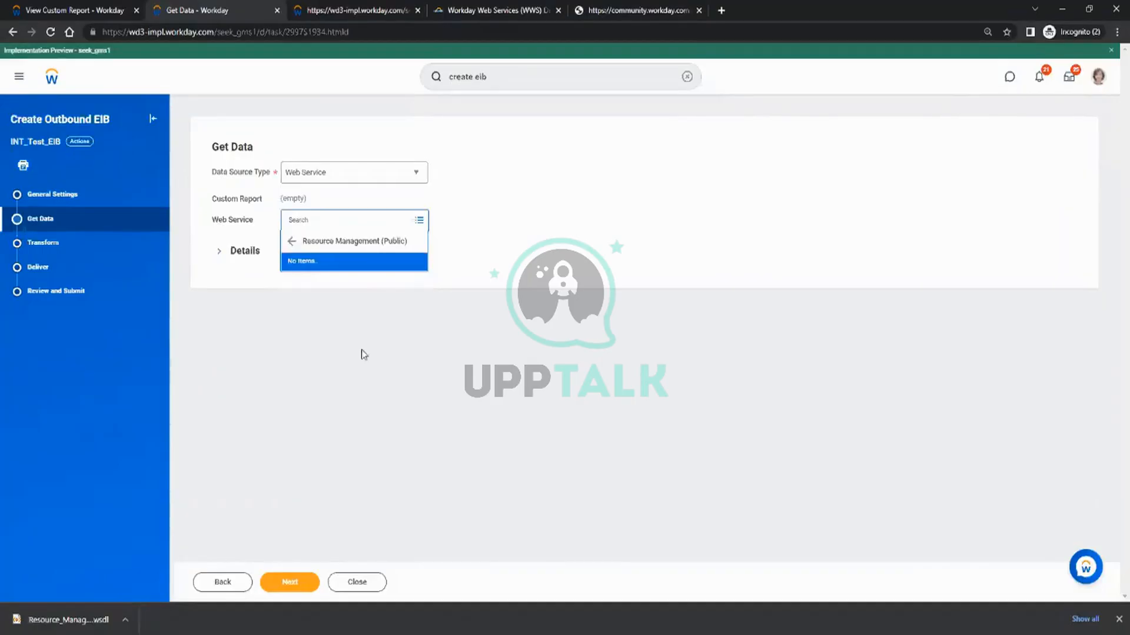
Check the operations under Settlement Services (Public) and Student Recruiting (Public), look through the service list again and close it.
click(291, 241)
click(316, 318)
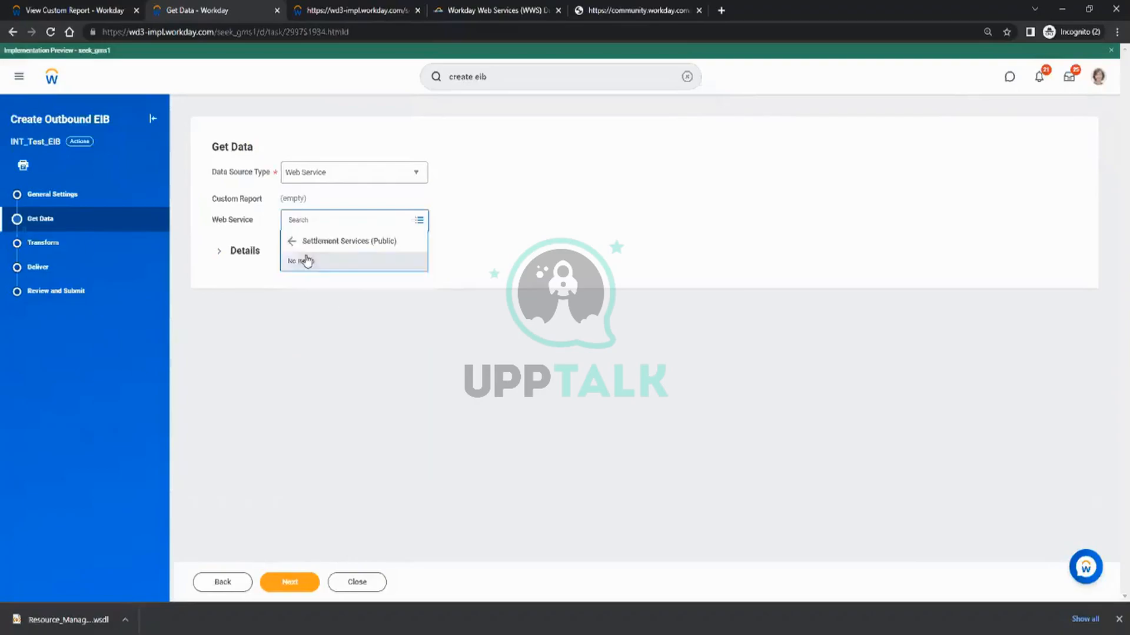
click(291, 241)
click(346, 360)
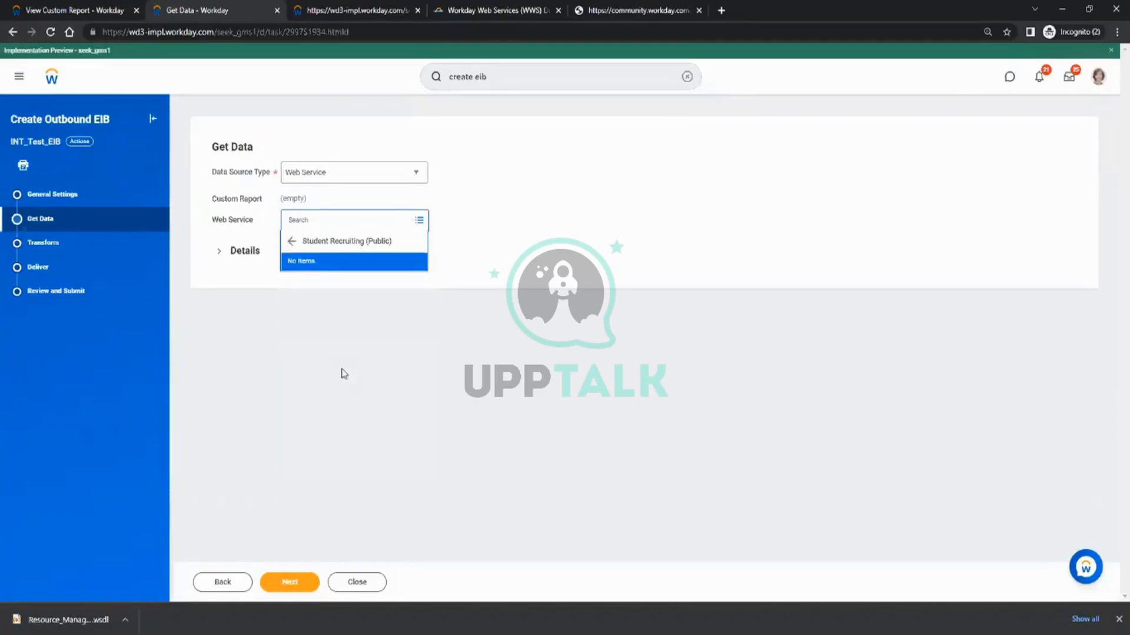
click(289, 252)
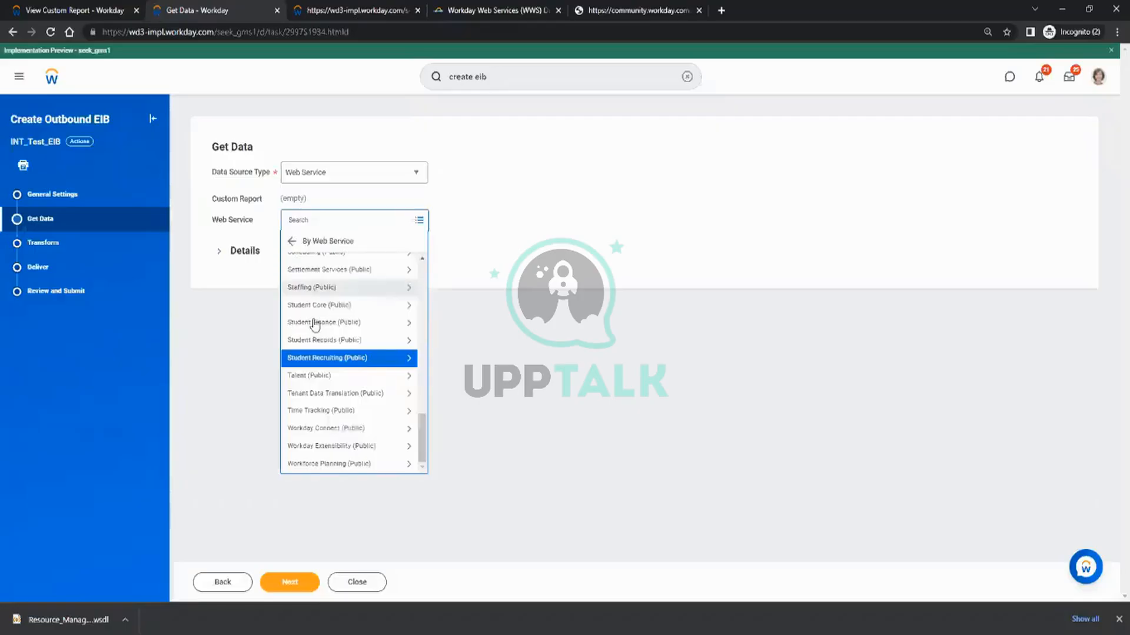
scroll(371, 406, up, 8)
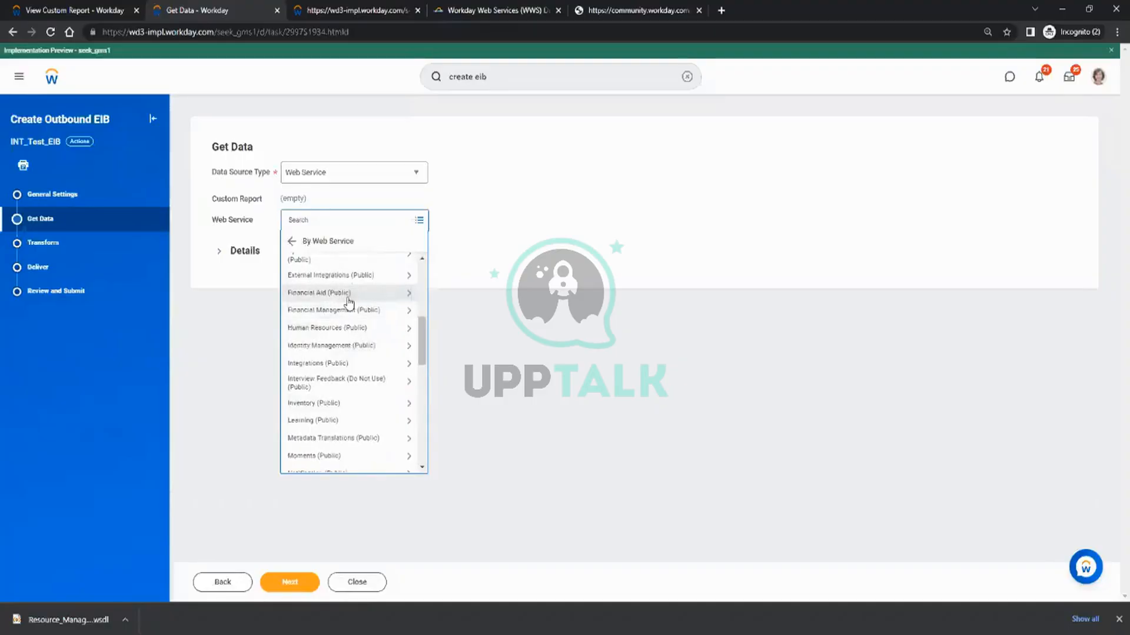
click(517, 236)
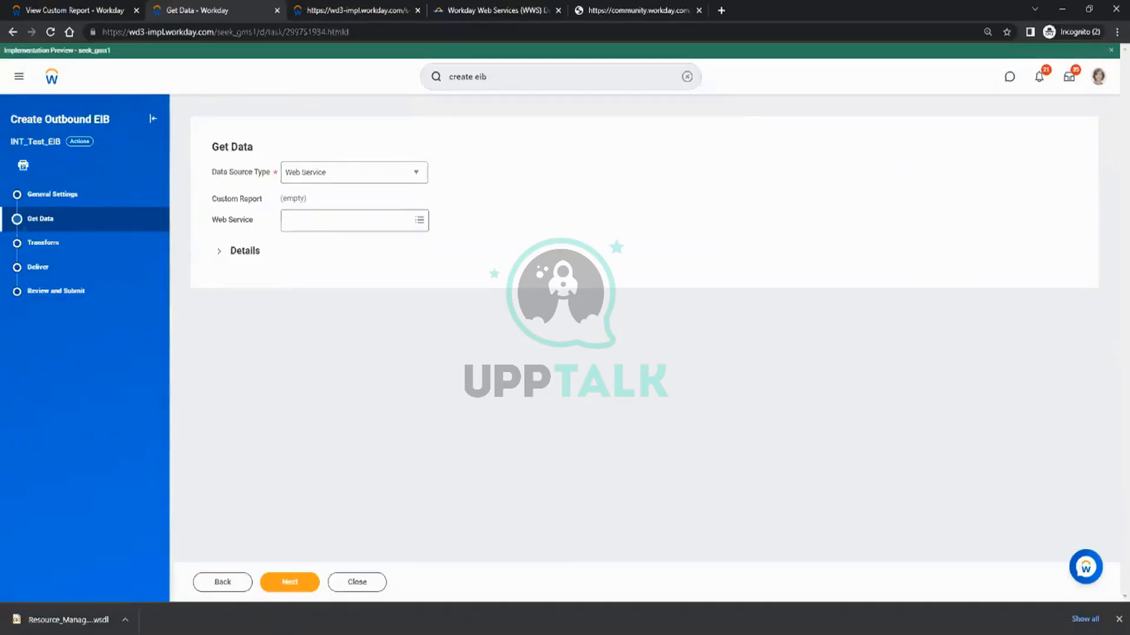
Review the columns and group column headings of the custom report CR_Test_1.
mouse_move(245, 634)
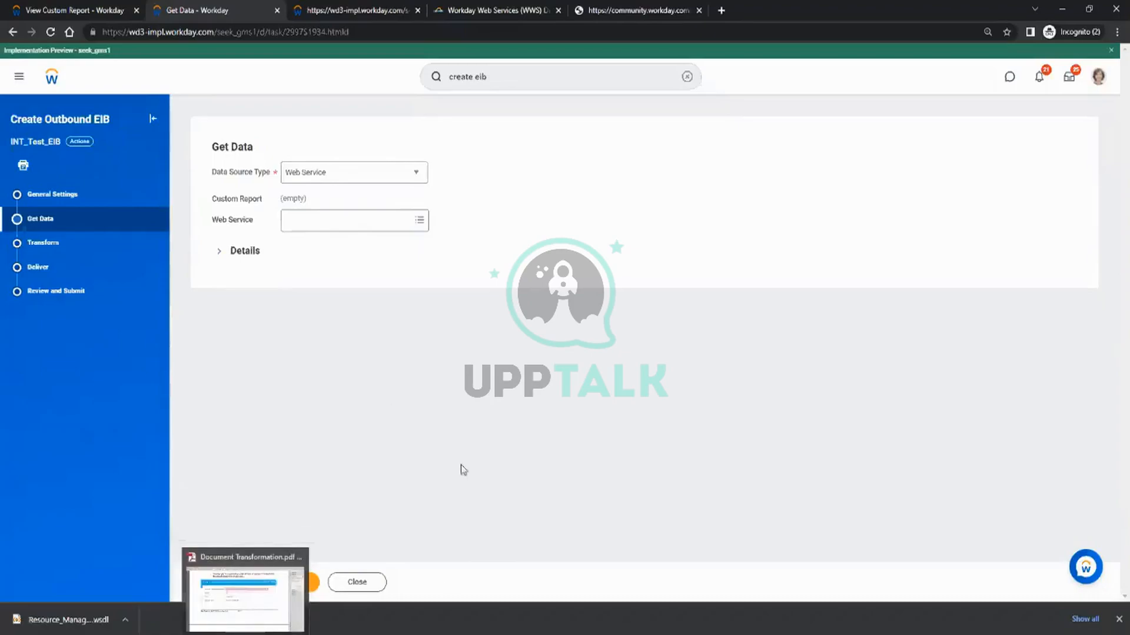
click(103, 8)
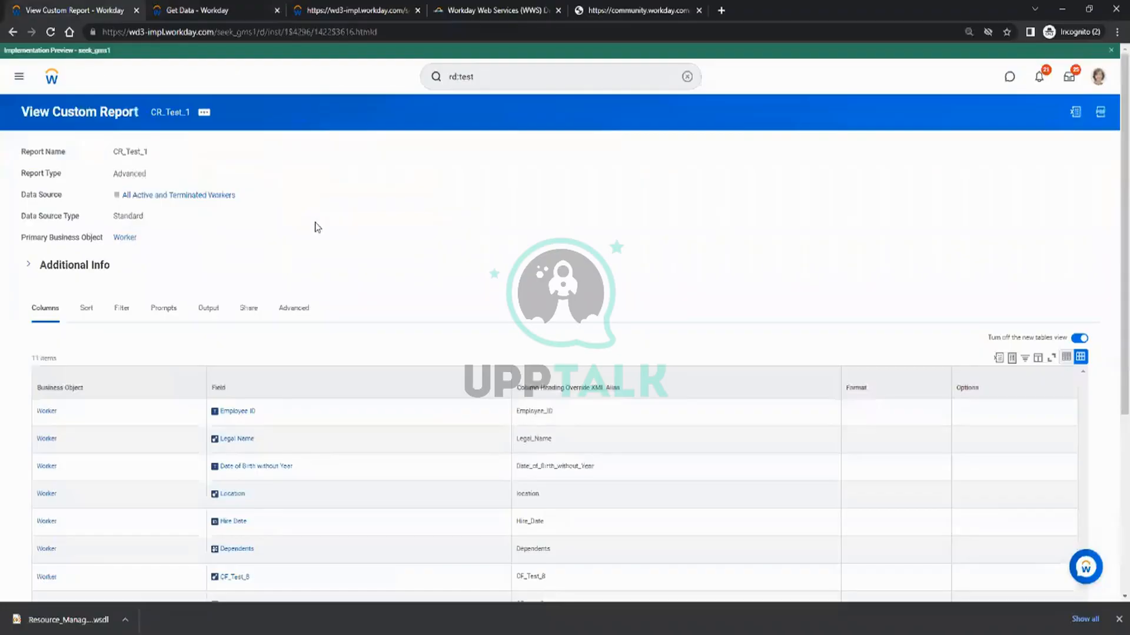
scroll(315, 227, down, 4)
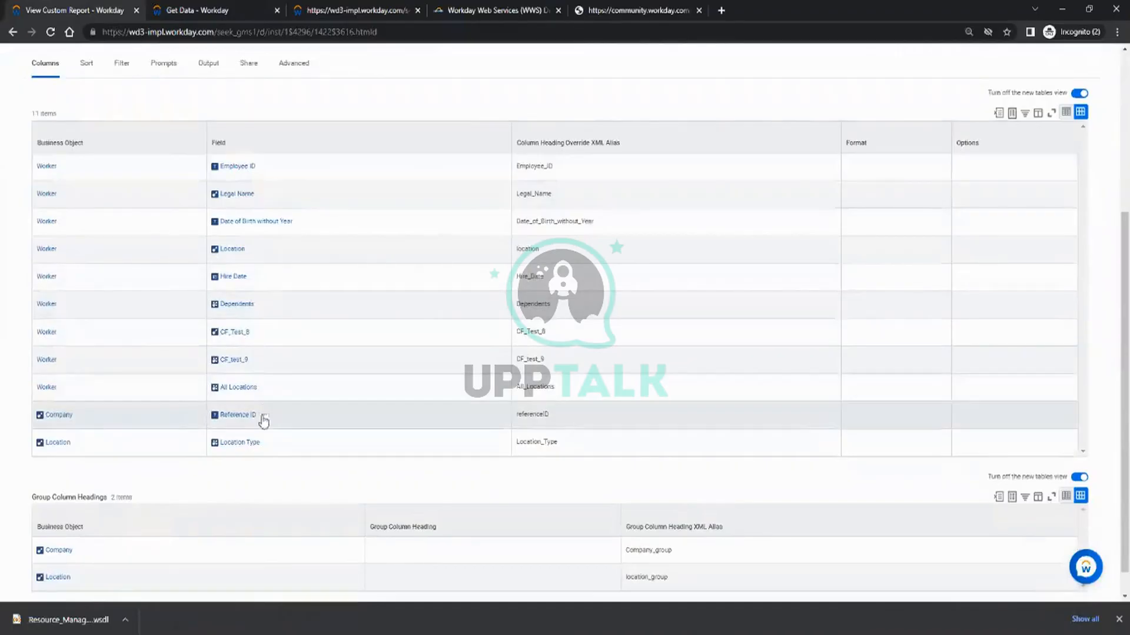
scroll(324, 303, up, 4)
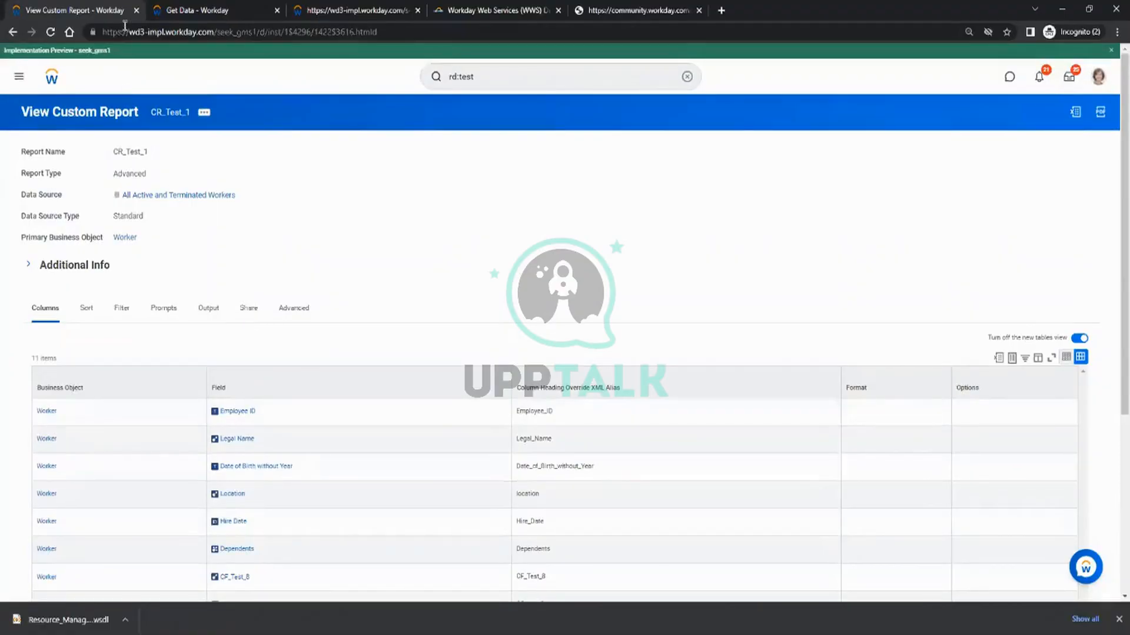
Set the EIB's data source type to Custom Report, select CR_Test_1 and continue to the Transform stage.
click(179, 9)
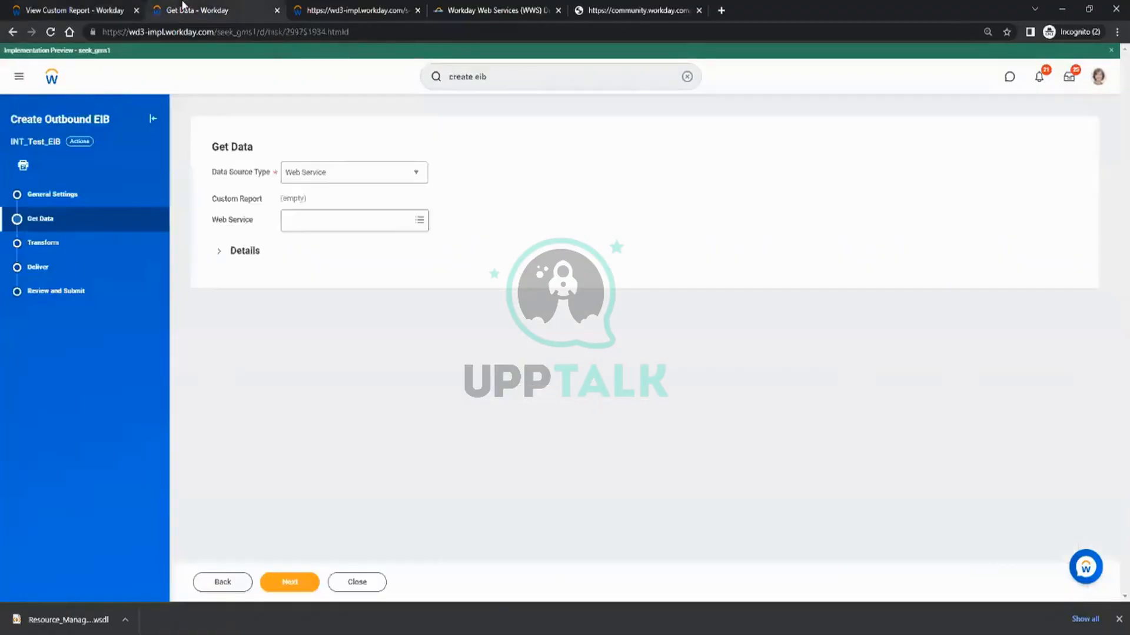
click(327, 185)
click(325, 212)
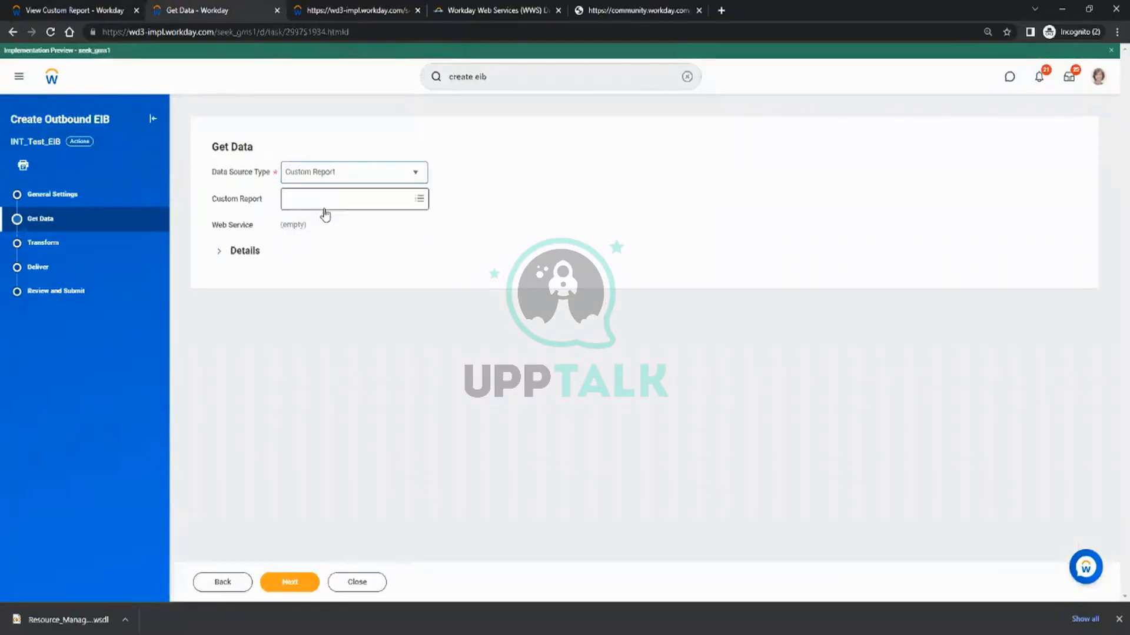
click(308, 200)
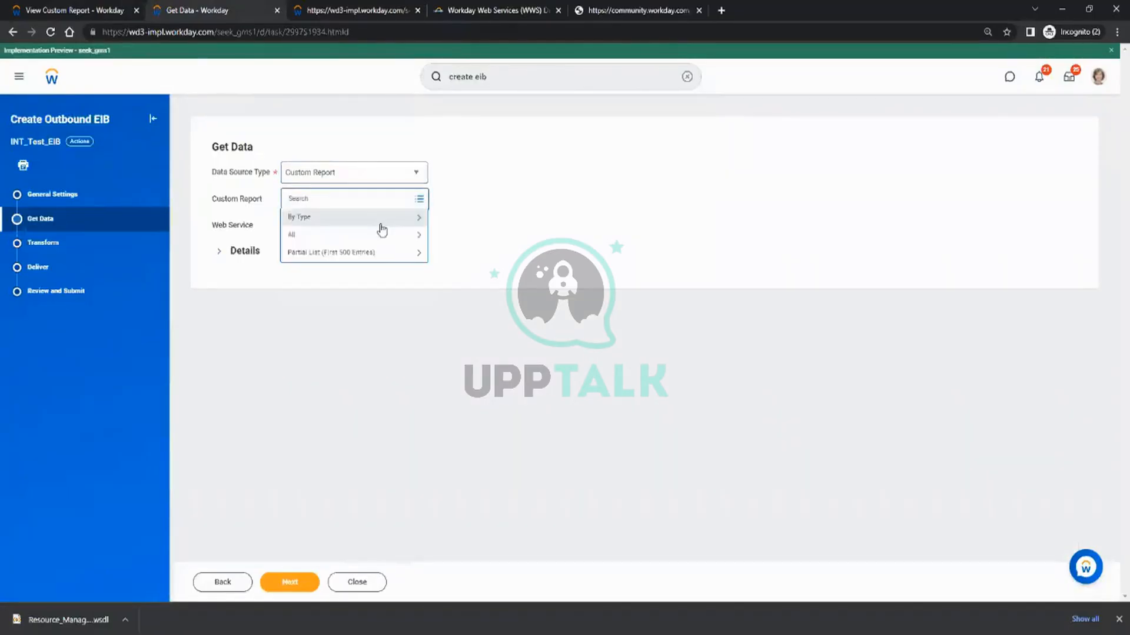
text(CR_Test_1)
key(Return)
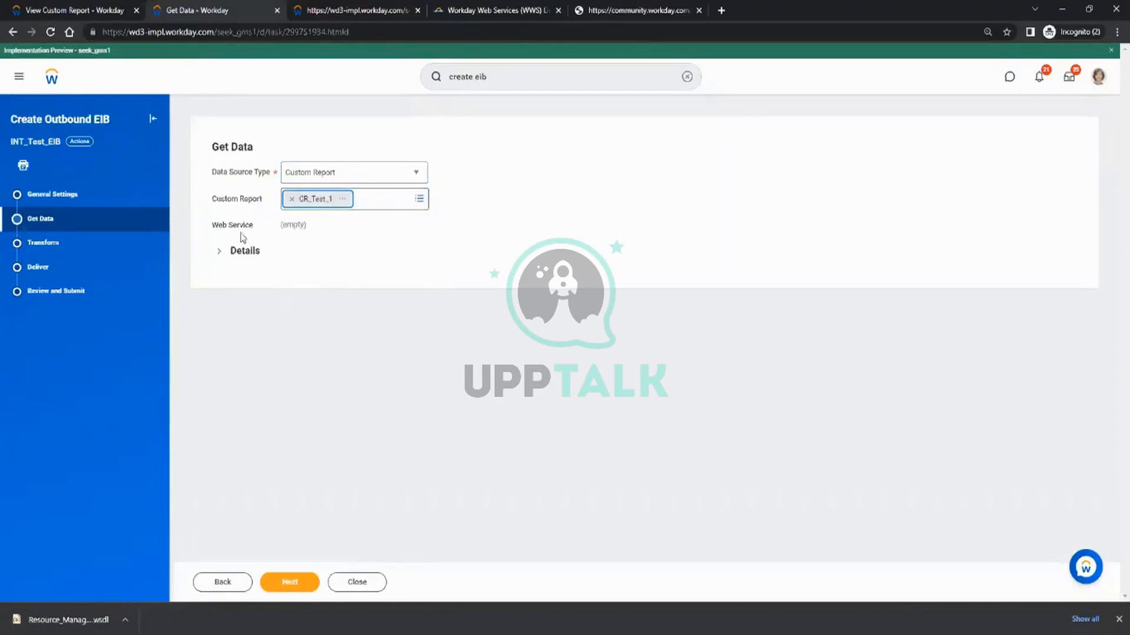
click(288, 575)
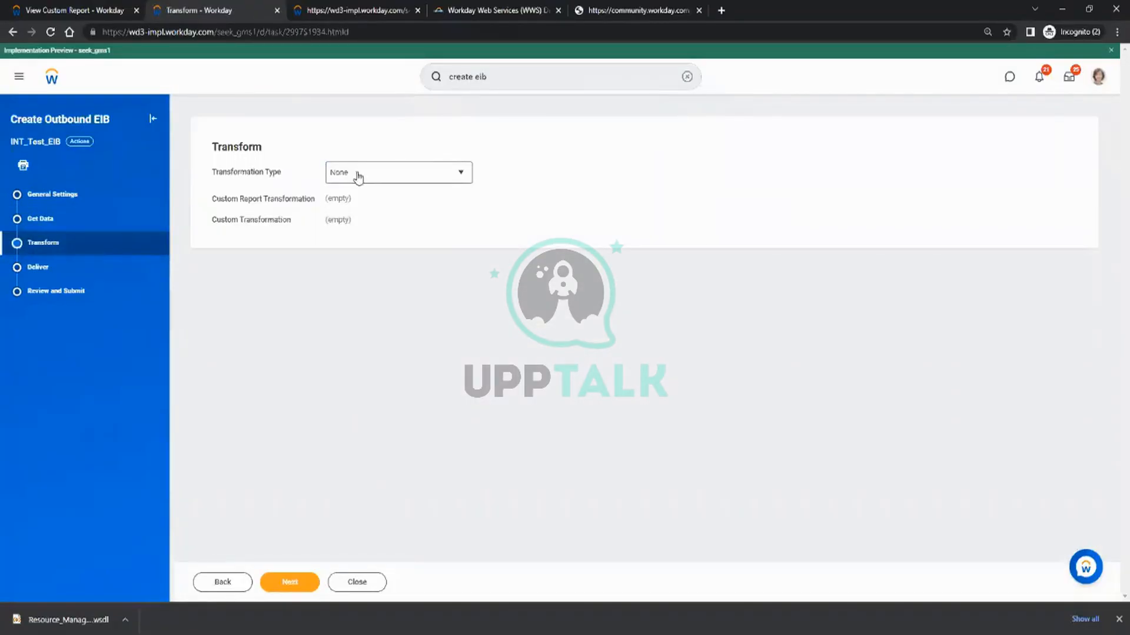
Try Custom Report Transformation as the transformation type, then set it to New Custom Report Transformation.
click(388, 179)
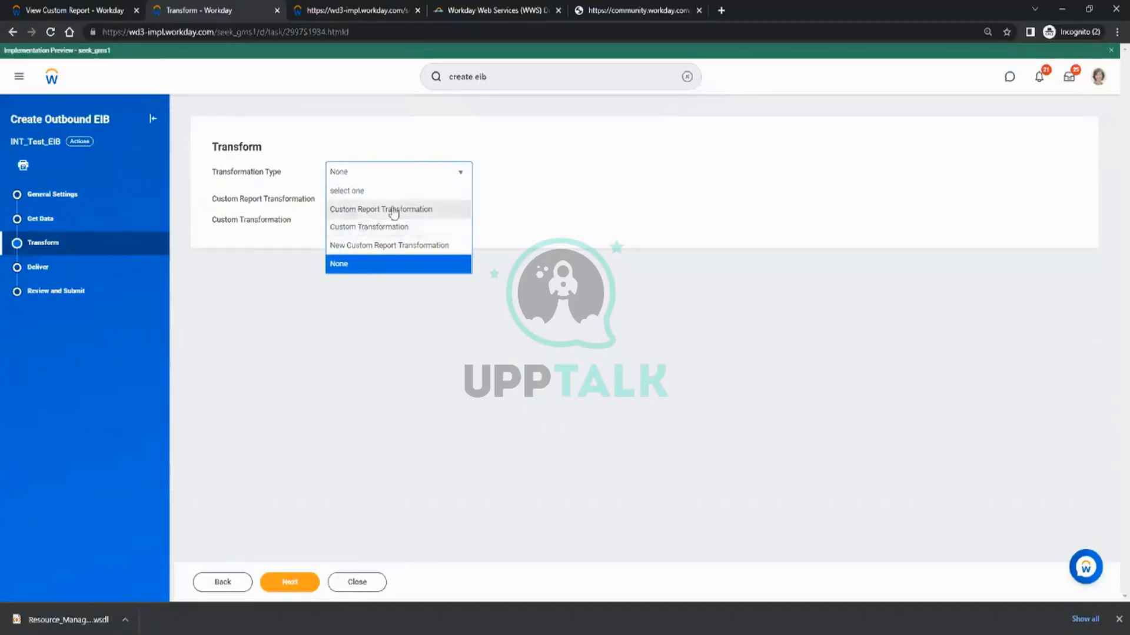
click(386, 210)
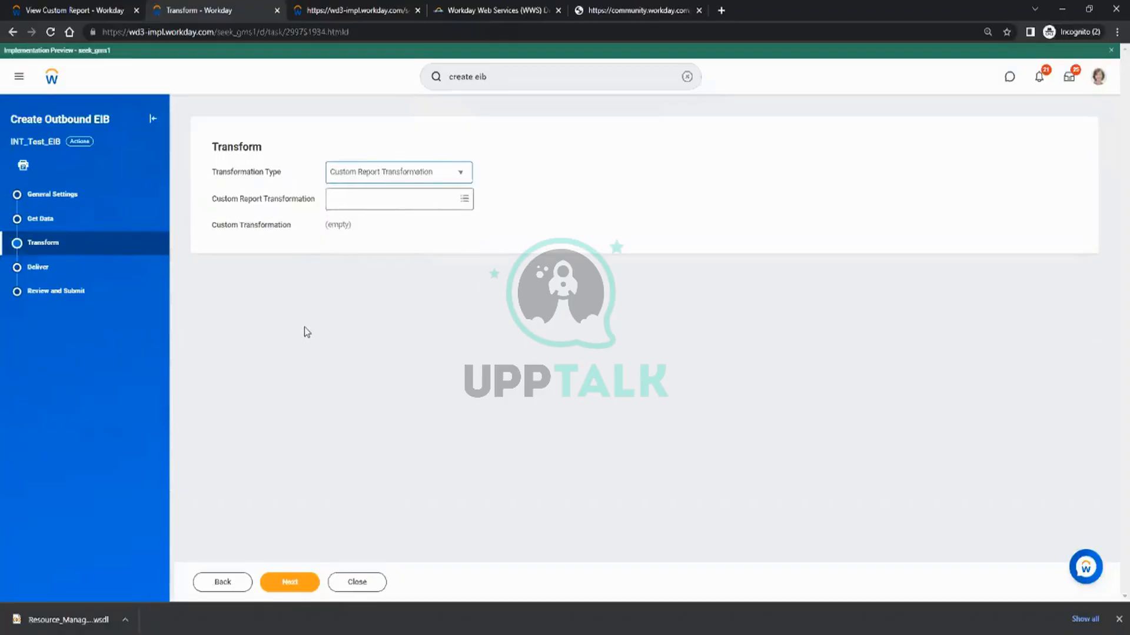
click(387, 178)
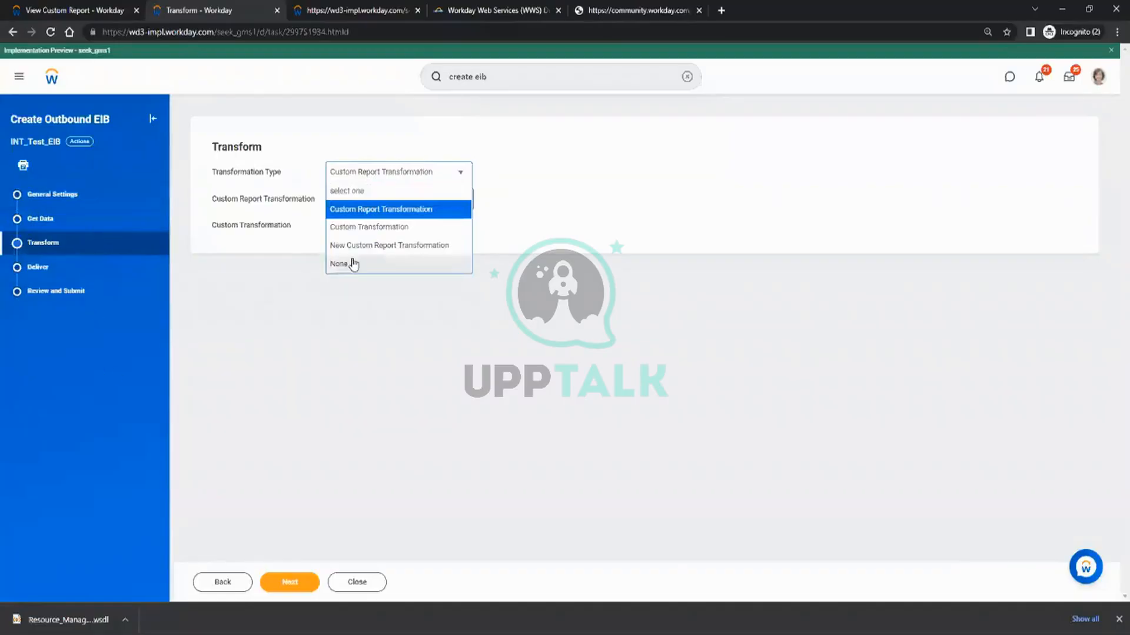
click(372, 246)
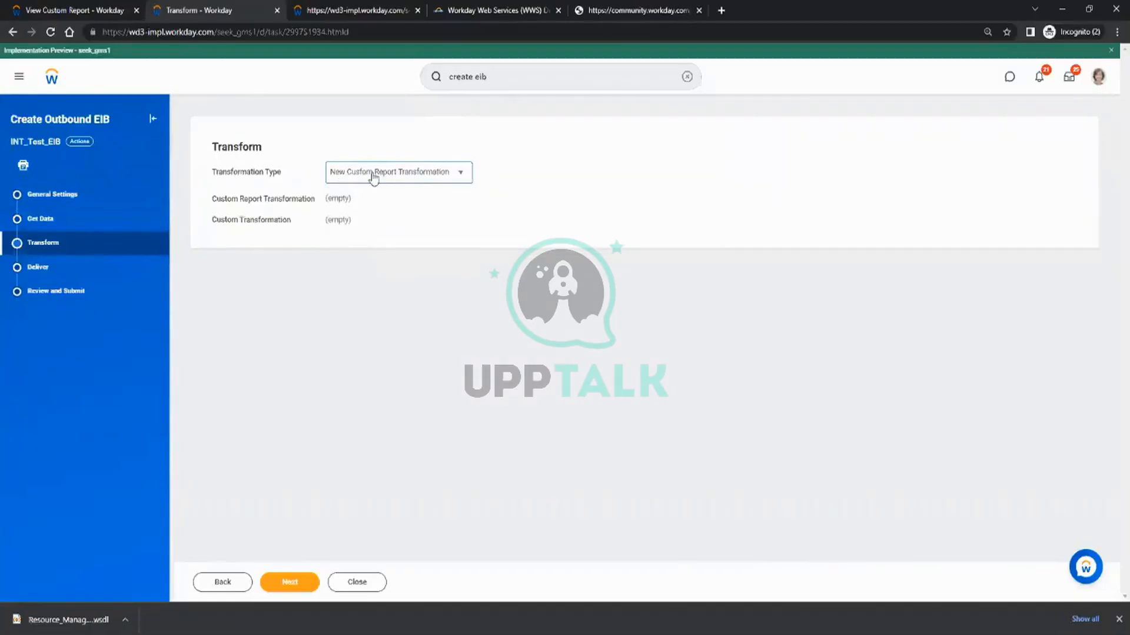
Configure the Deliver stage with Workday Attachment as delivery method, file name Test_File and 1-day document retention, and continue to the review.
click(290, 582)
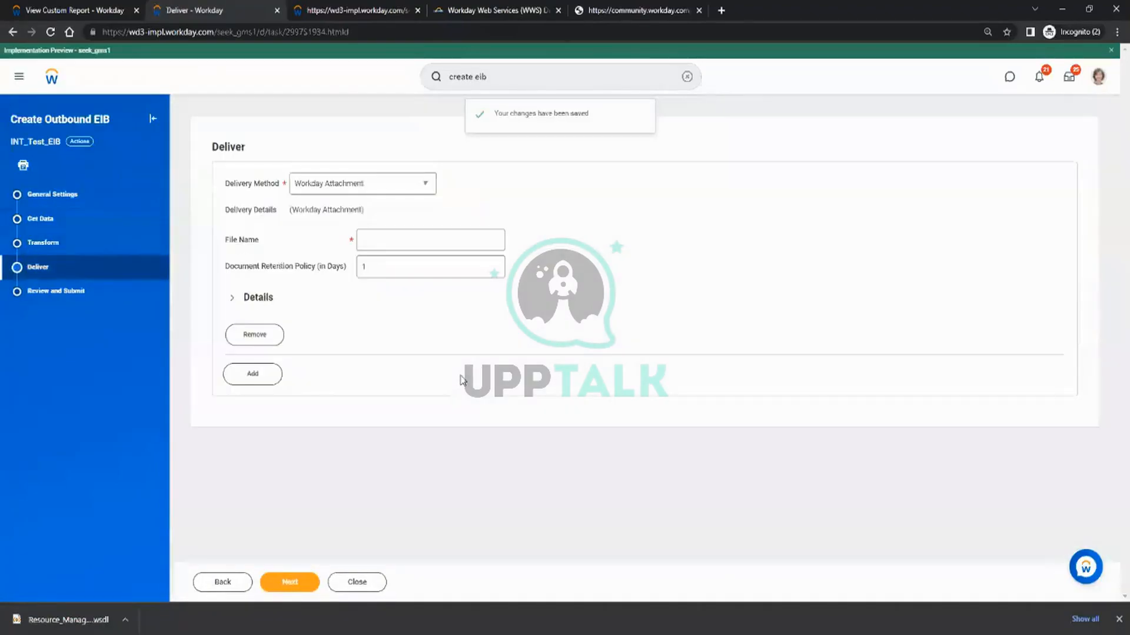
click(344, 185)
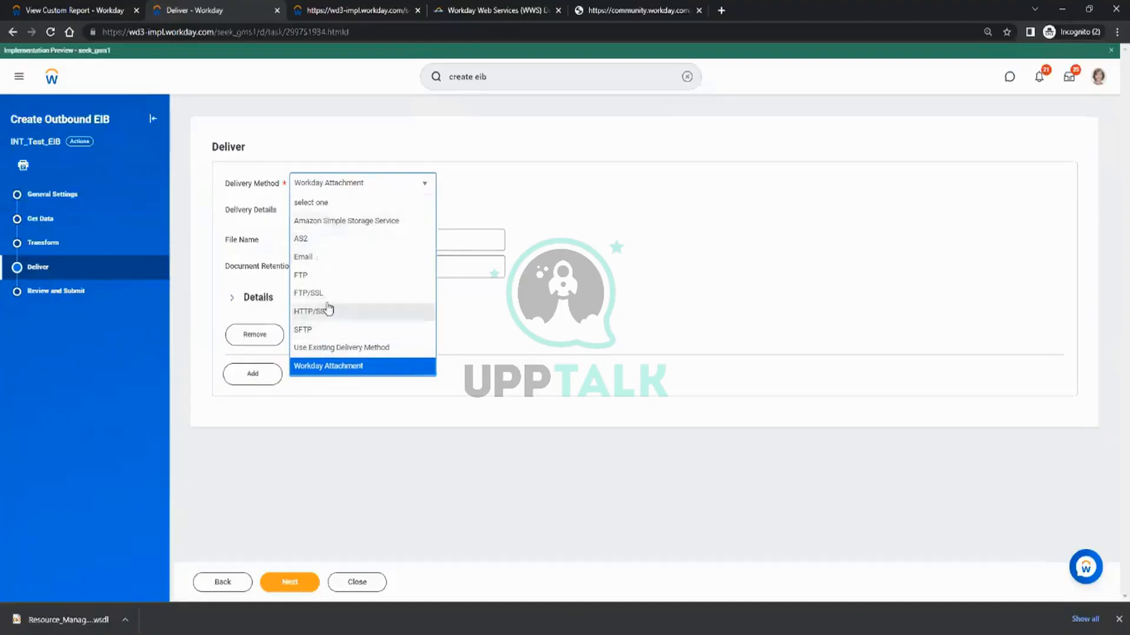
click(343, 186)
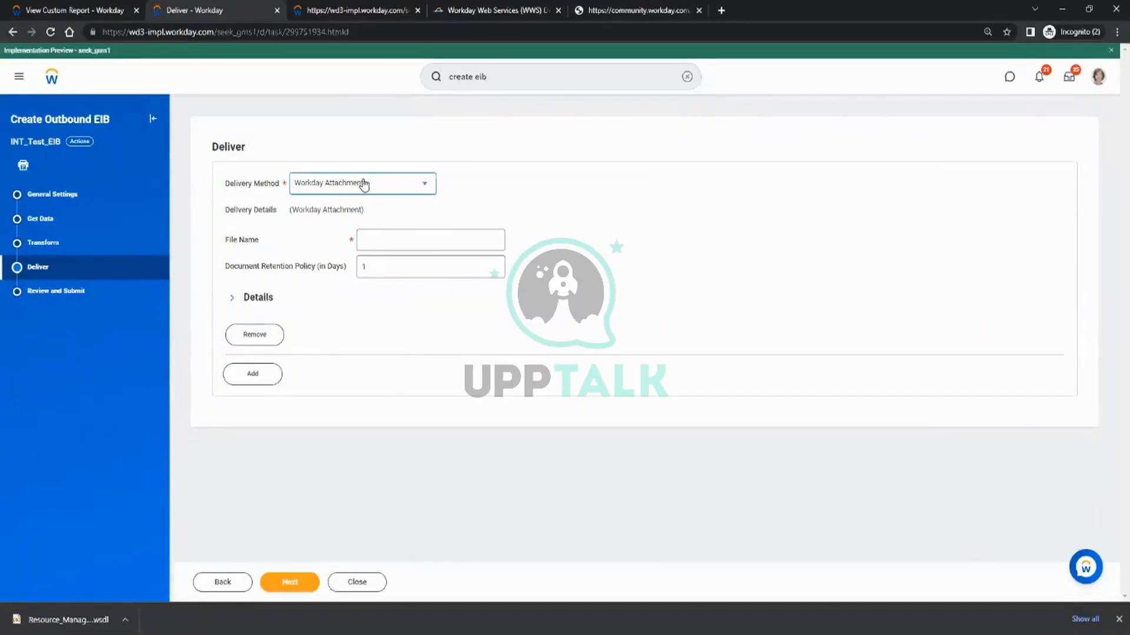
click(390, 238)
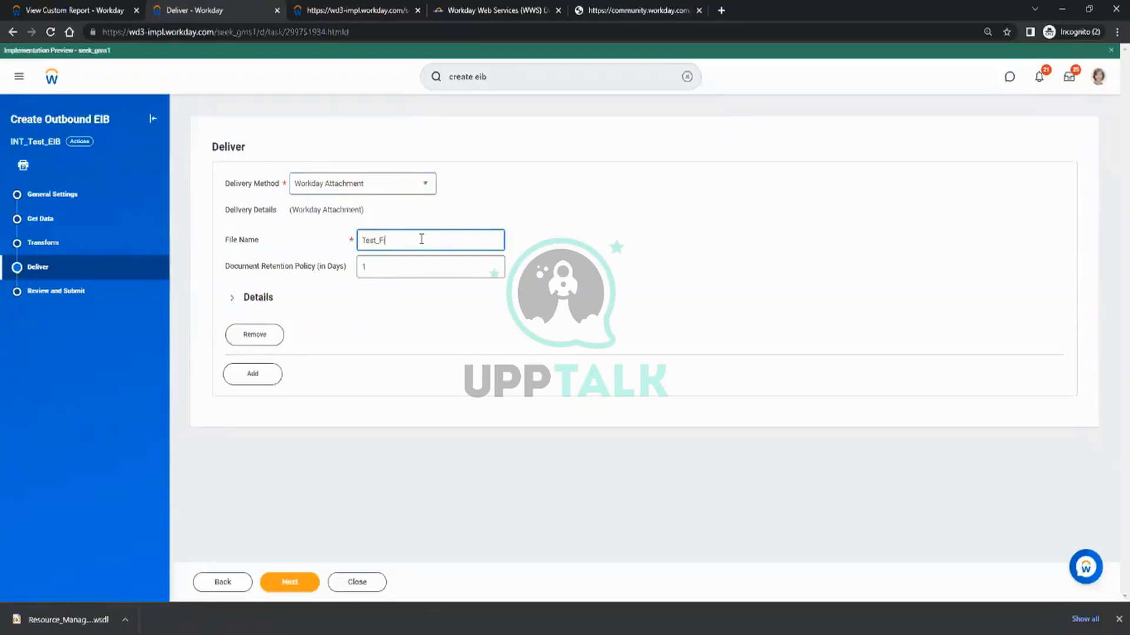
click(389, 266)
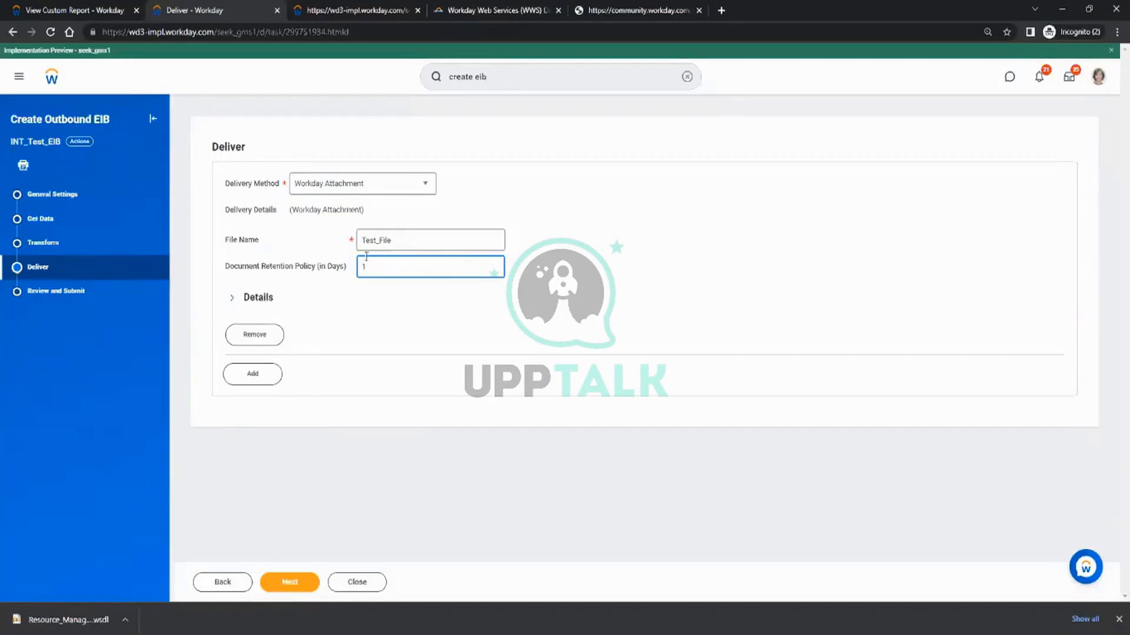
click(292, 582)
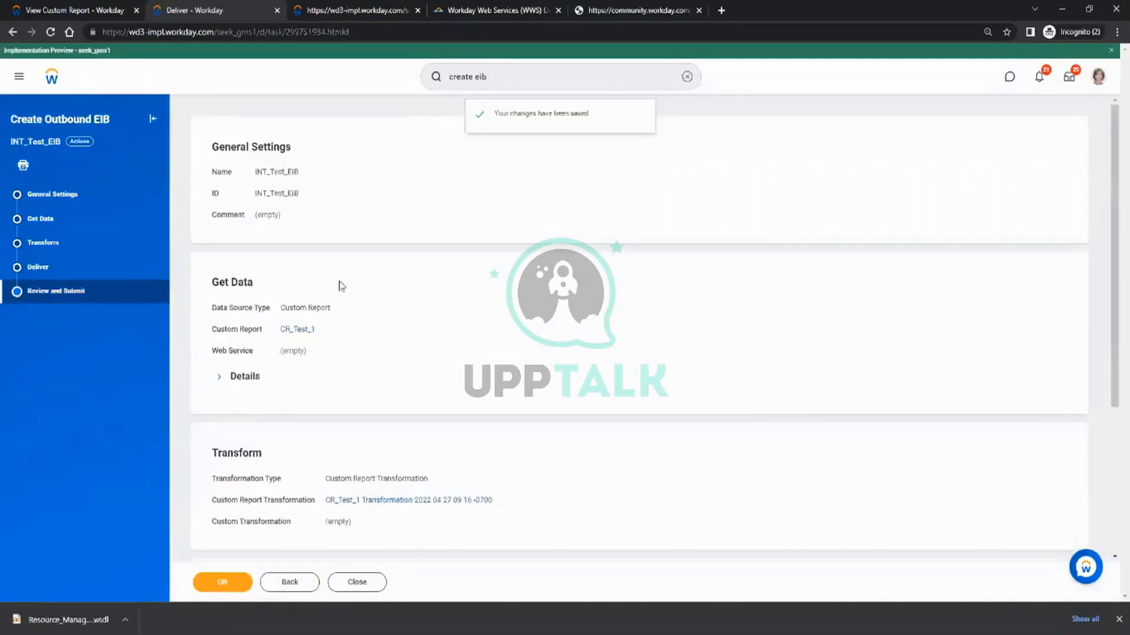
Review the EIB's summary, submit it and check the transformation details of the resulting integration system.
scroll(436, 320, down, 3)
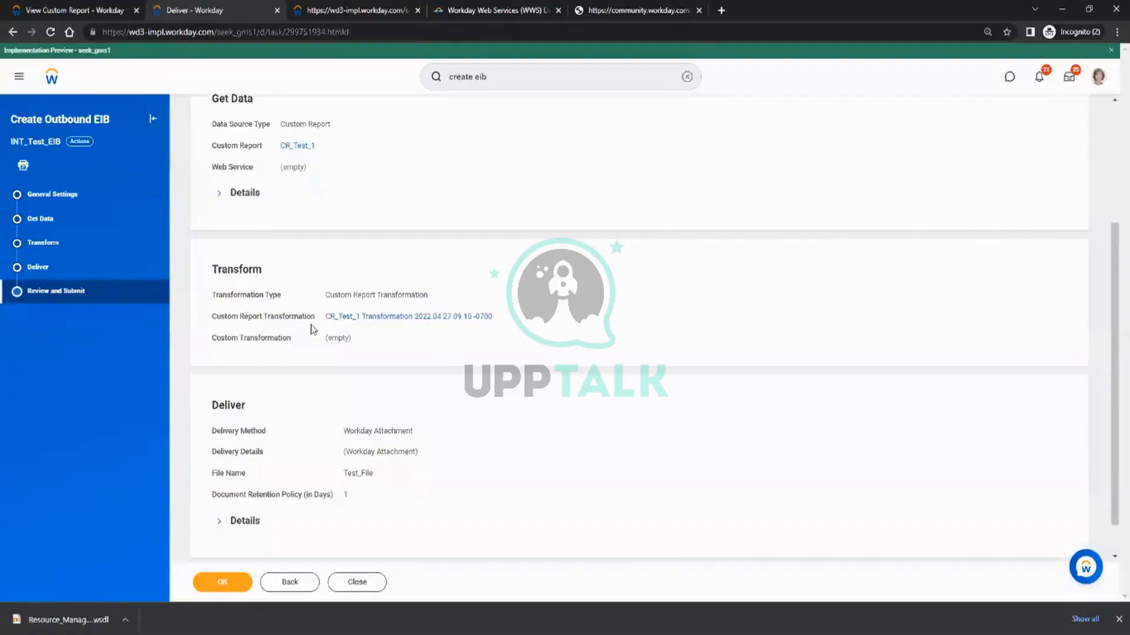
click(236, 590)
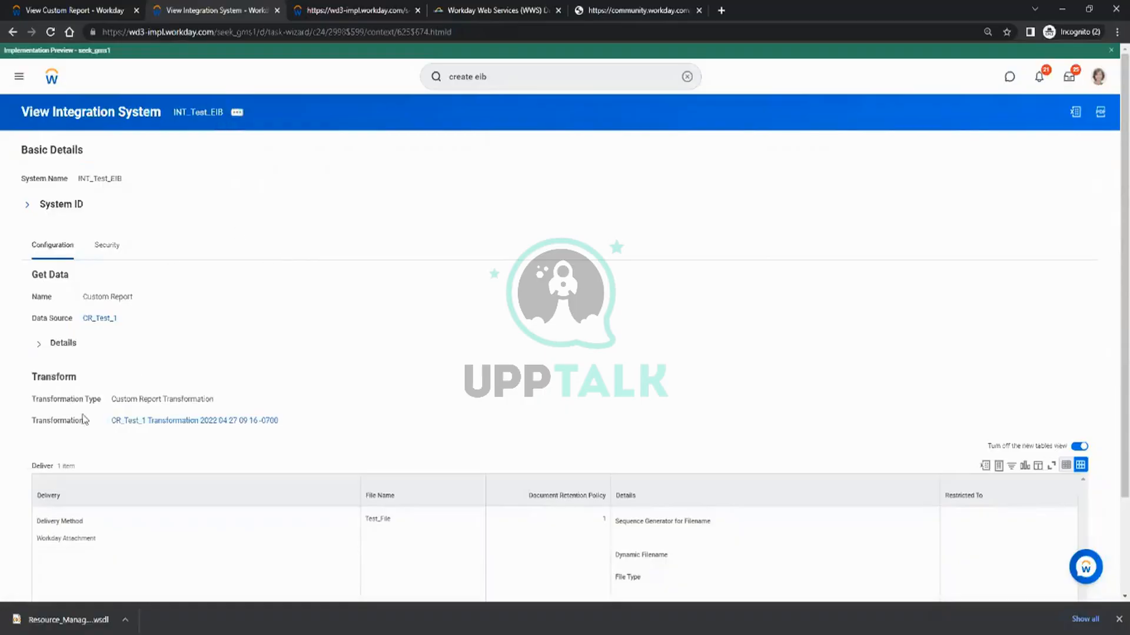
drag(40, 400, 104, 397)
click(221, 314)
Open the transformation configuration of INT_Test_EIB through its Enterprise Interface actions.
click(238, 113)
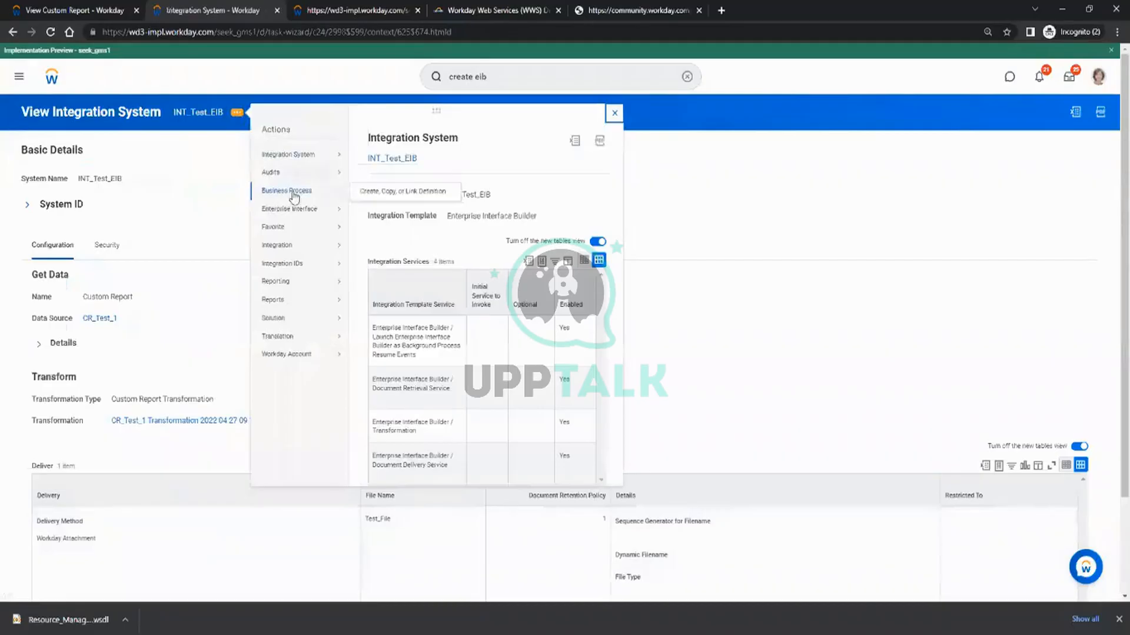
mouse_move(296, 156)
mouse_move(297, 251)
mouse_move(306, 200)
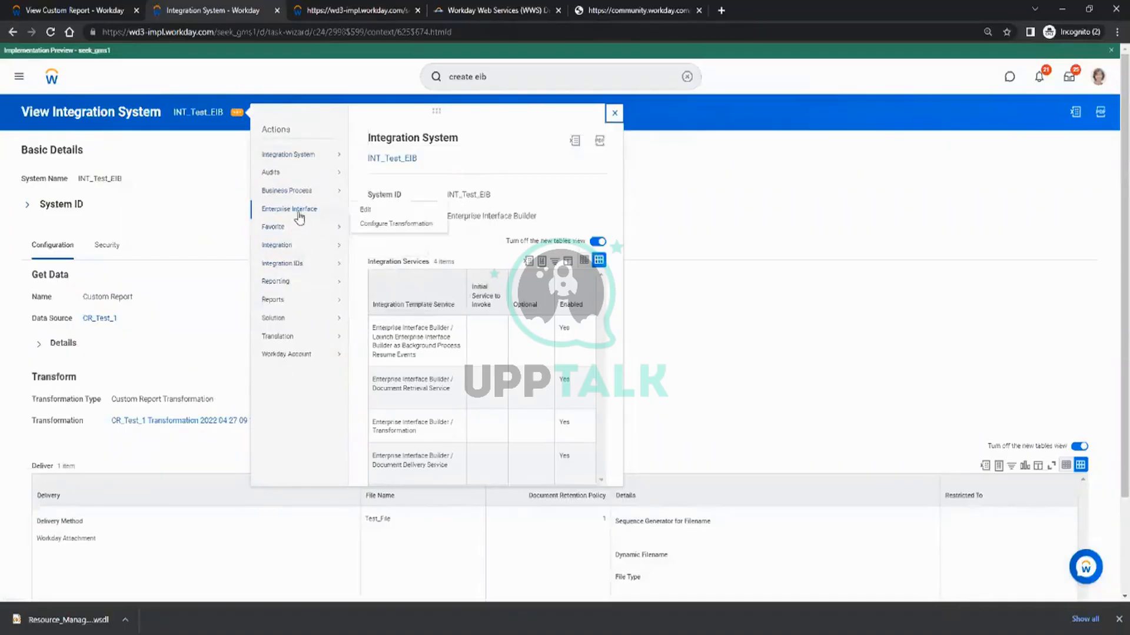
click(385, 227)
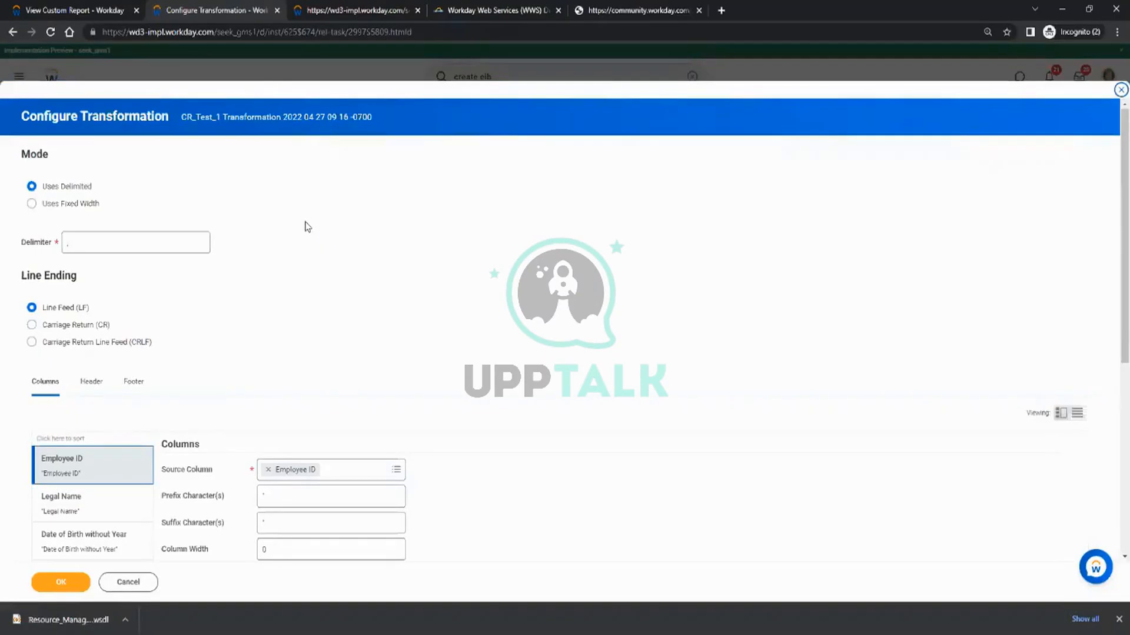
Examine the transformation settings of the report columns from Legal Name through Dependents.
scroll(323, 232, down, 4)
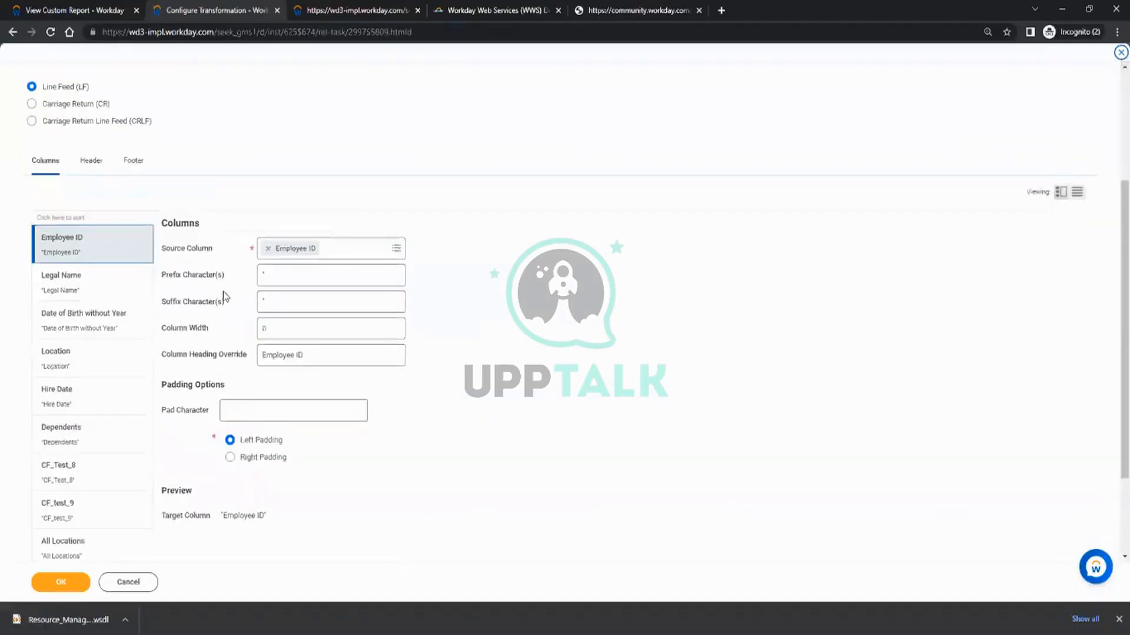
click(74, 285)
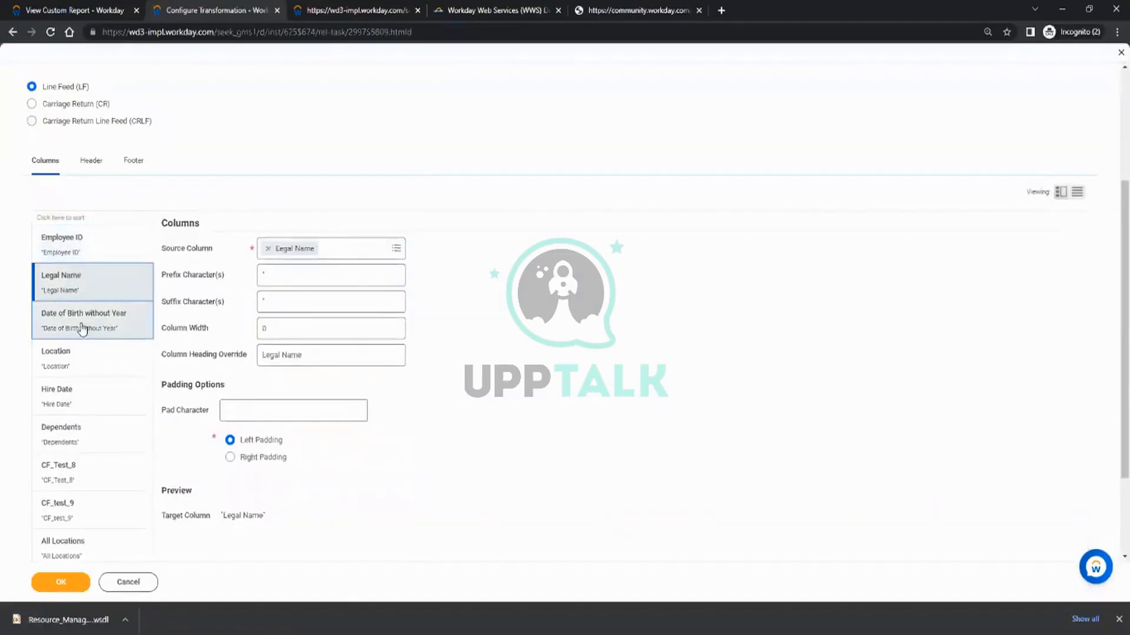
click(82, 327)
click(74, 369)
click(68, 406)
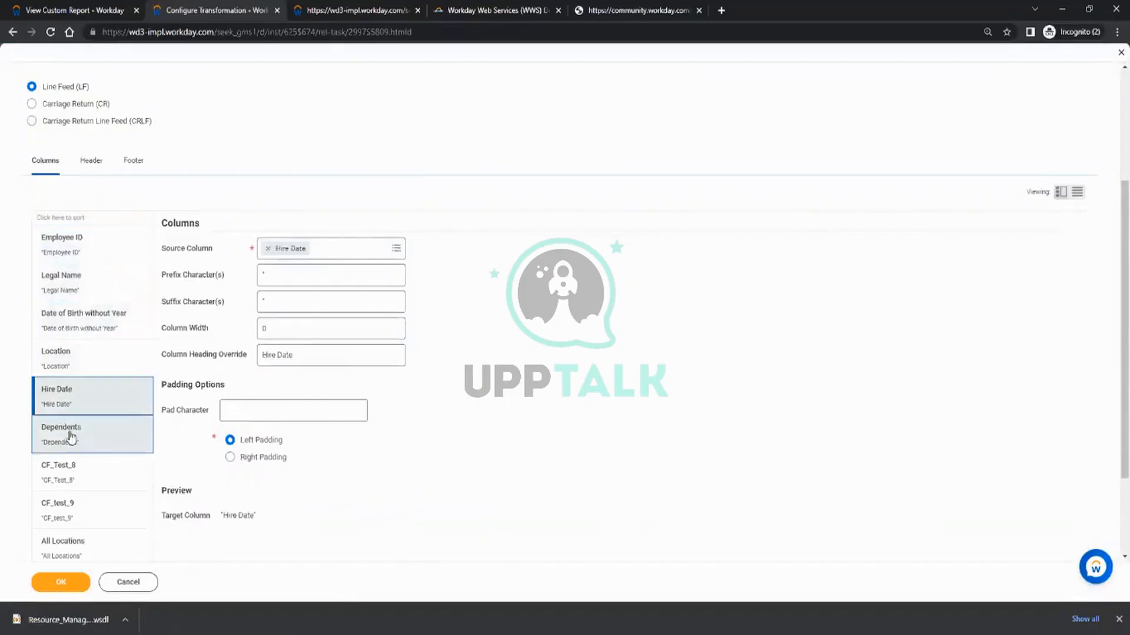
click(88, 428)
scroll(93, 406, down, 2)
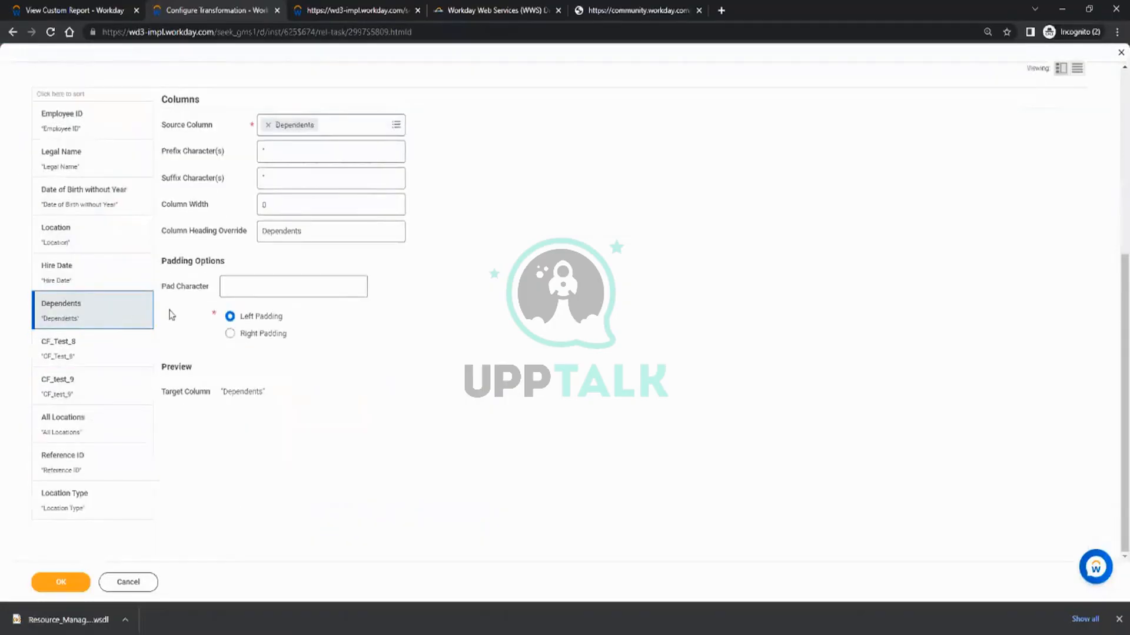
scroll(170, 312, up, 5)
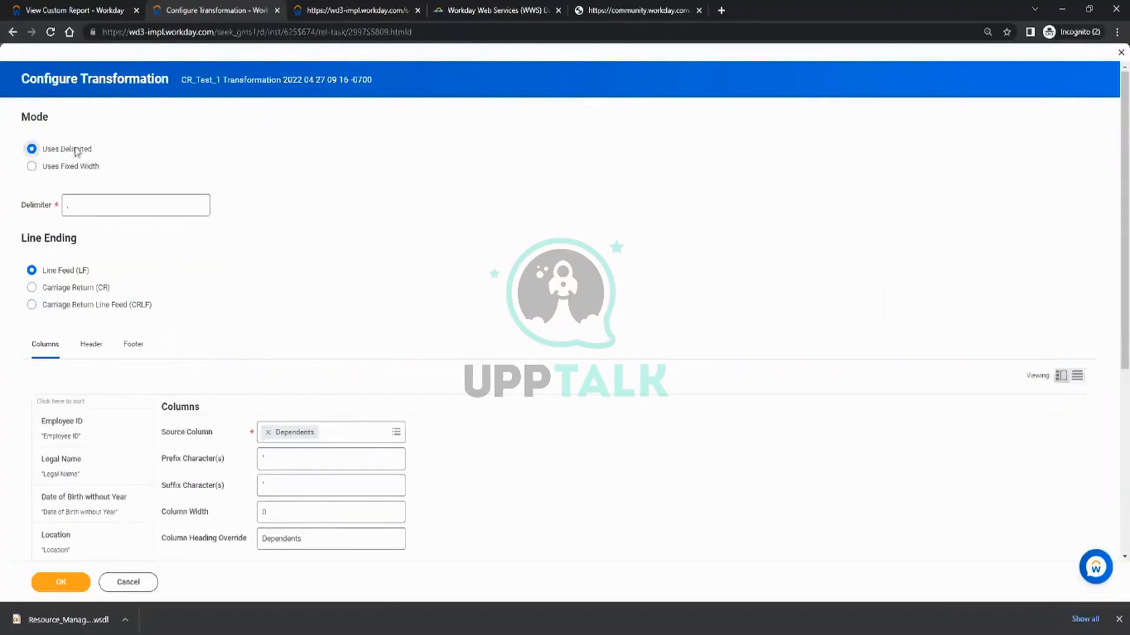
Set the delimiter to a pipe (|) and clear the prefix and suffix characters of the Employee ID column.
click(92, 204)
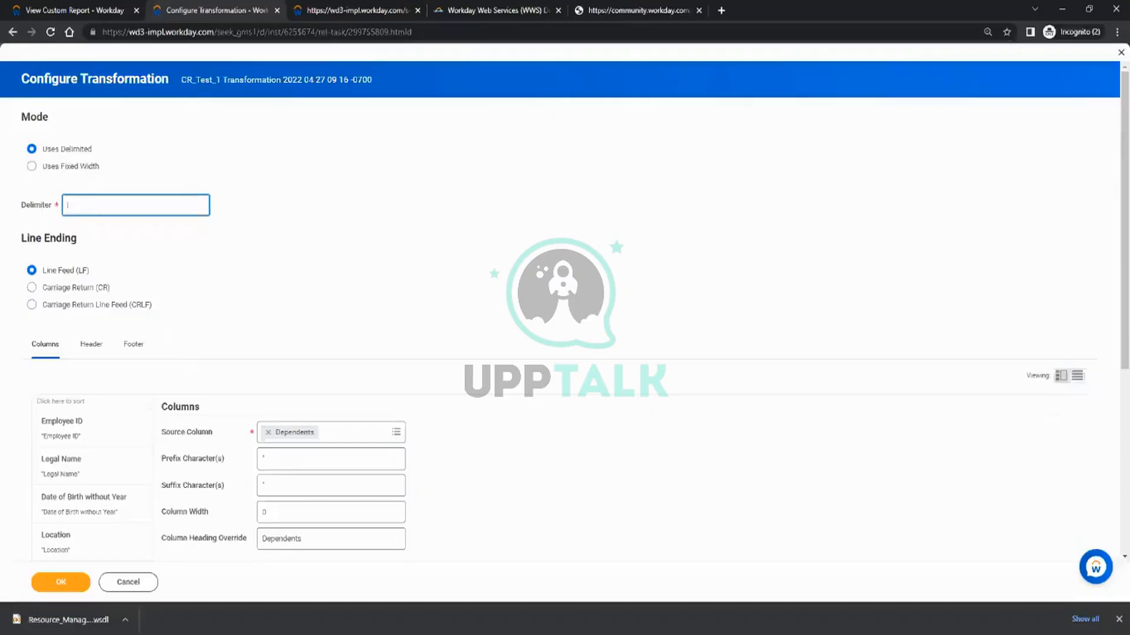
click(317, 246)
scroll(254, 240, down, 1)
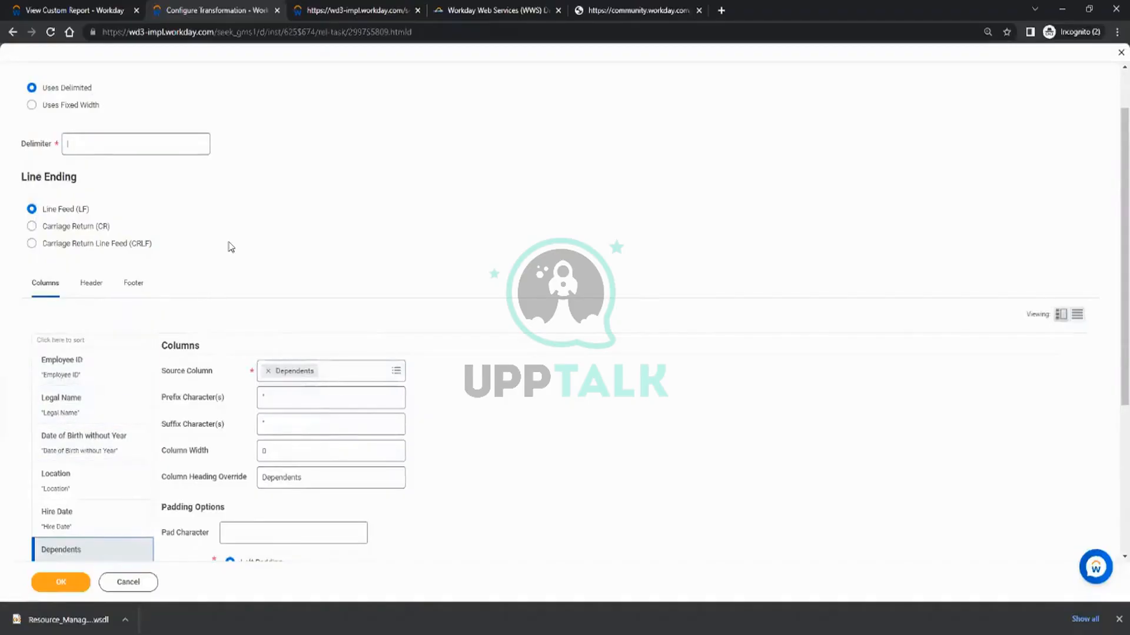
scroll(227, 245, down, 2)
click(62, 237)
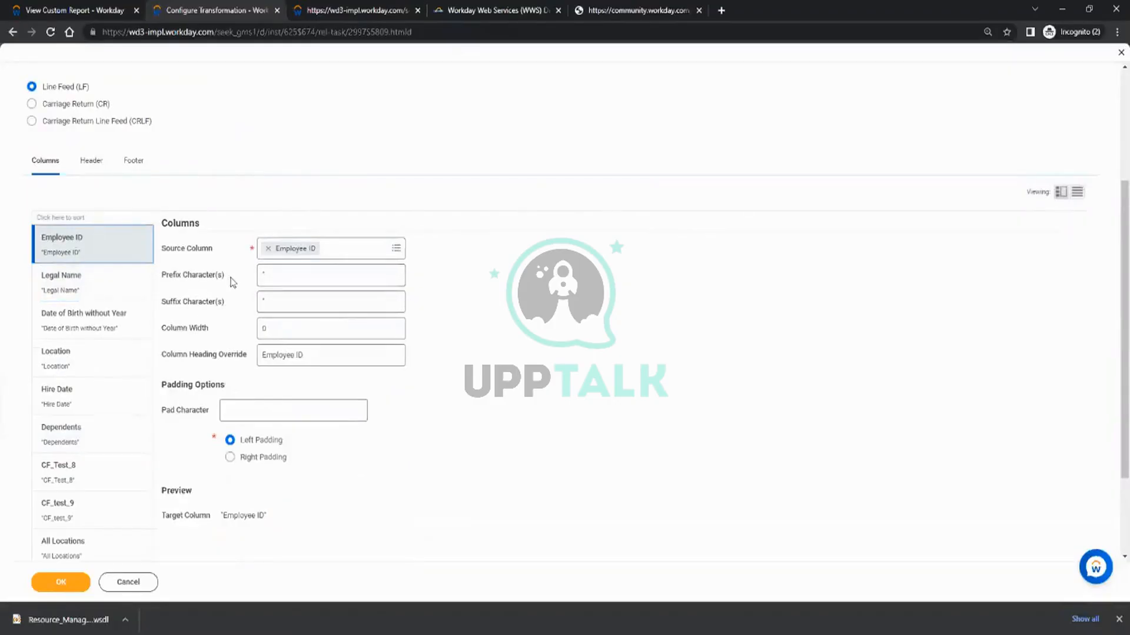
click(276, 275)
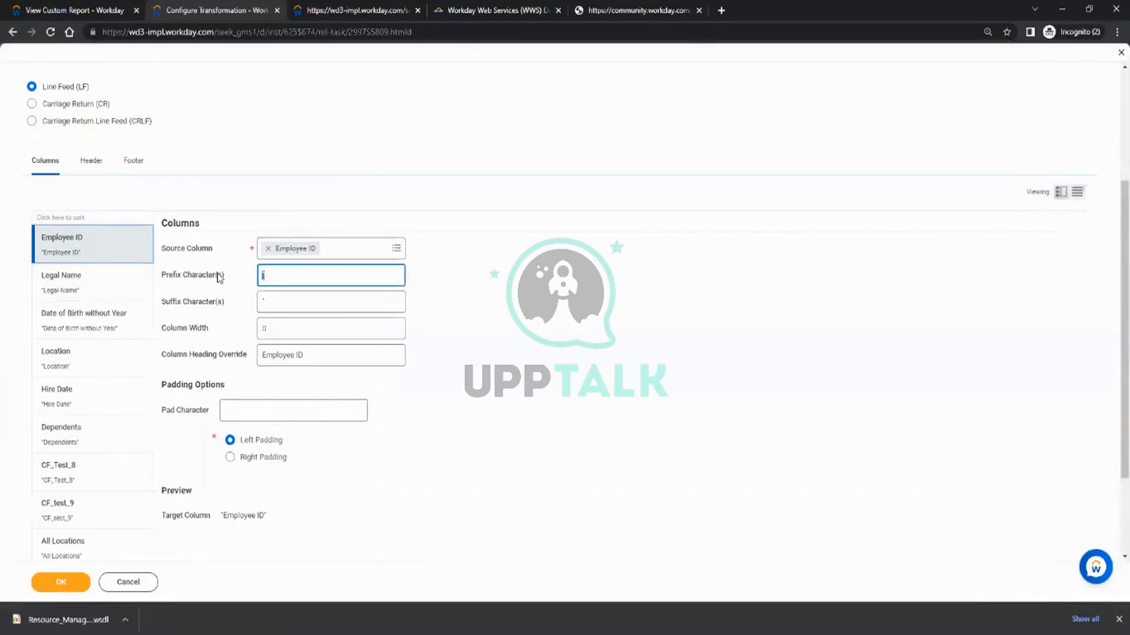
click(279, 300)
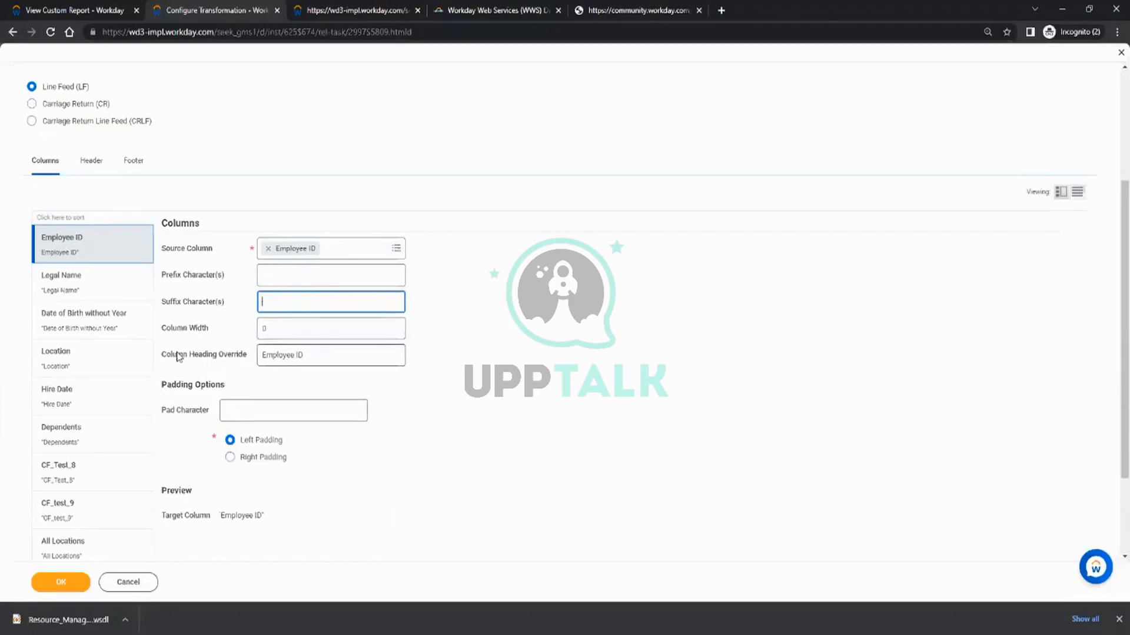
Set the Employee ID column's width to 10 and its pad character to 0.
click(323, 355)
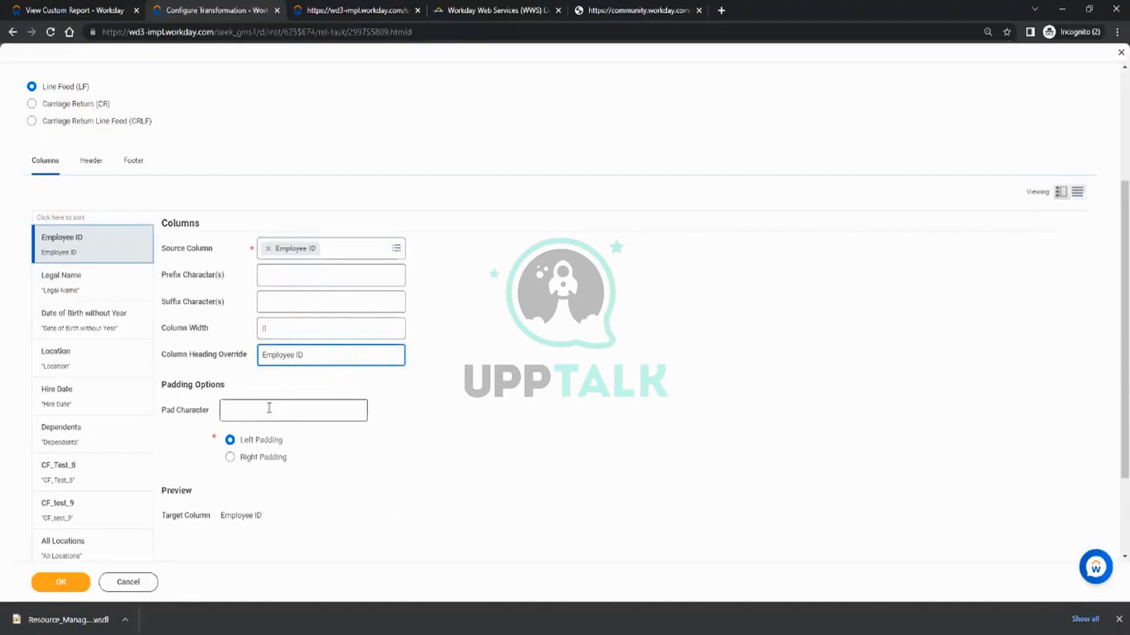
click(242, 411)
click(437, 386)
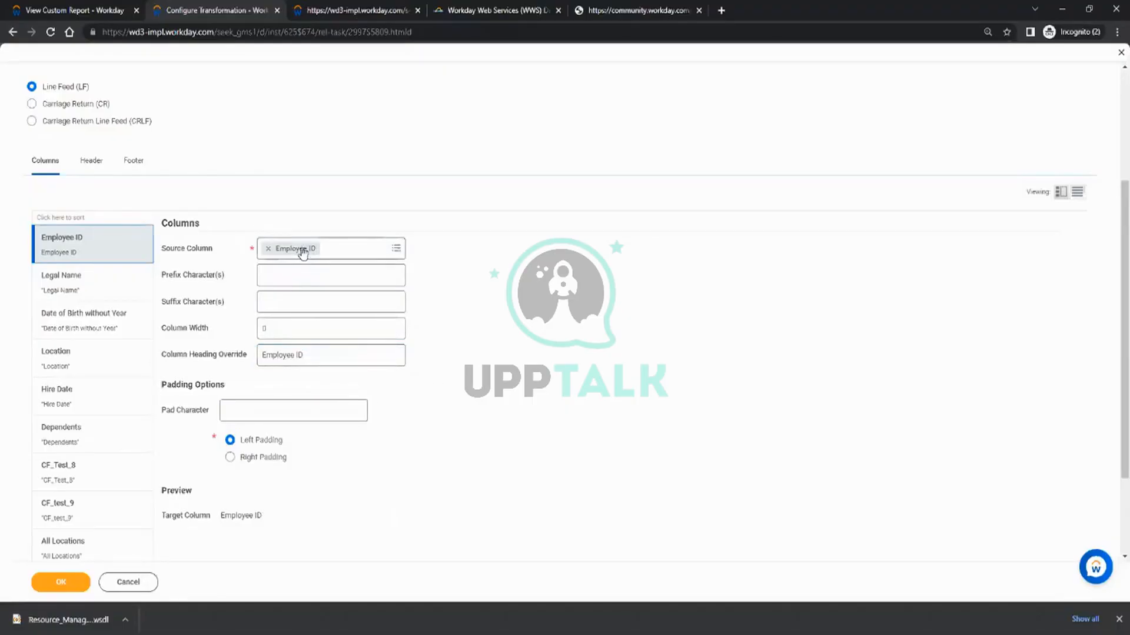
click(285, 333)
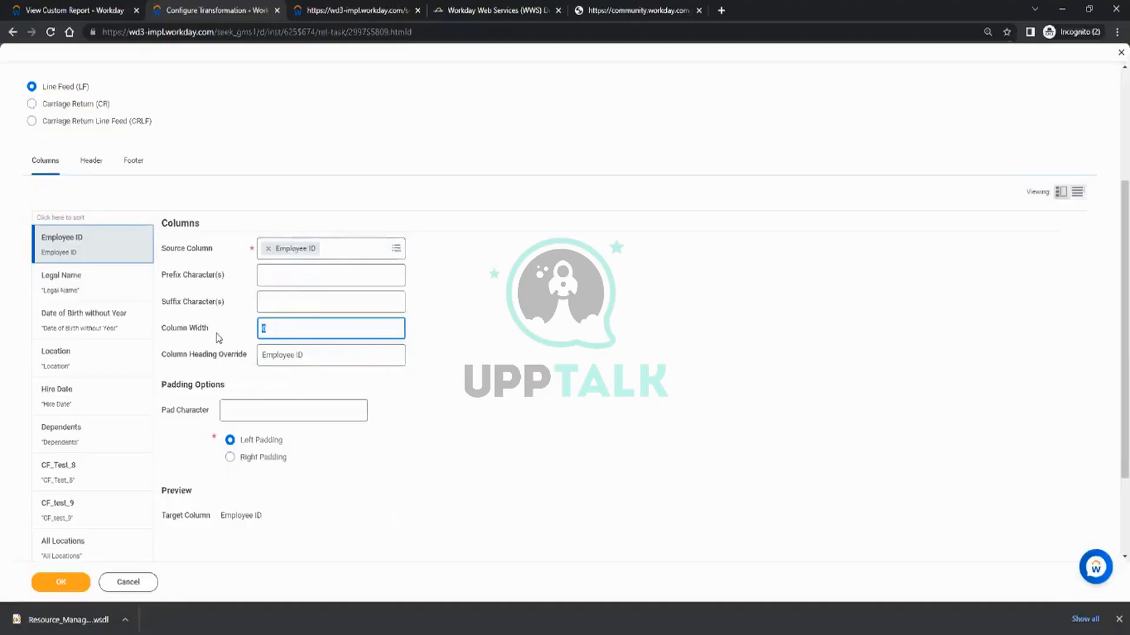
click(262, 410)
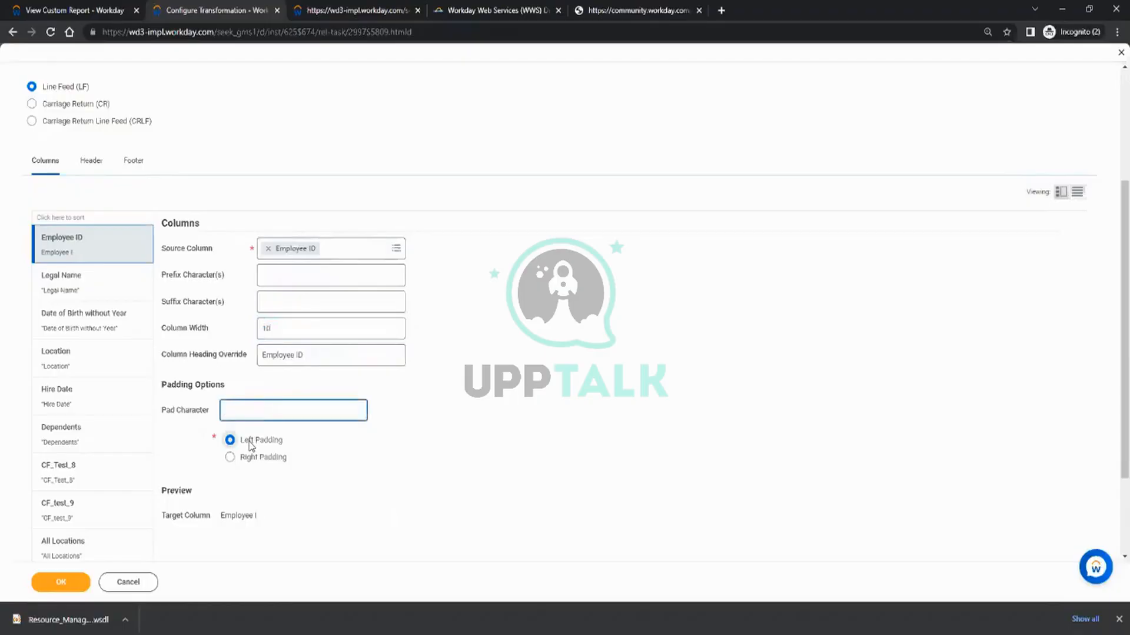
click(573, 346)
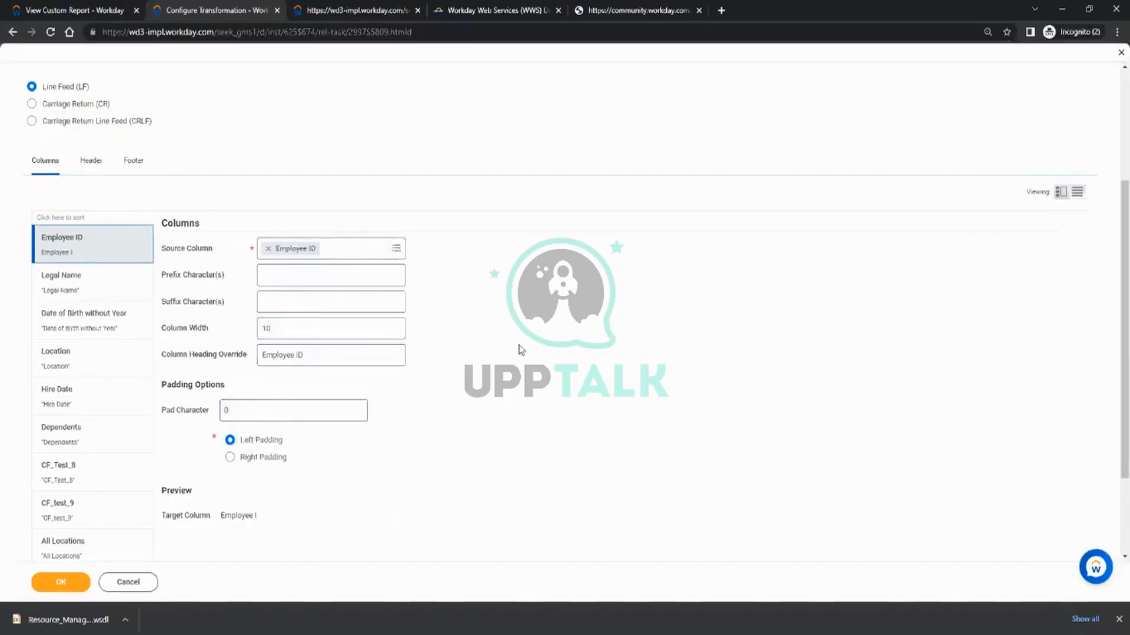
mouse_move(362, 338)
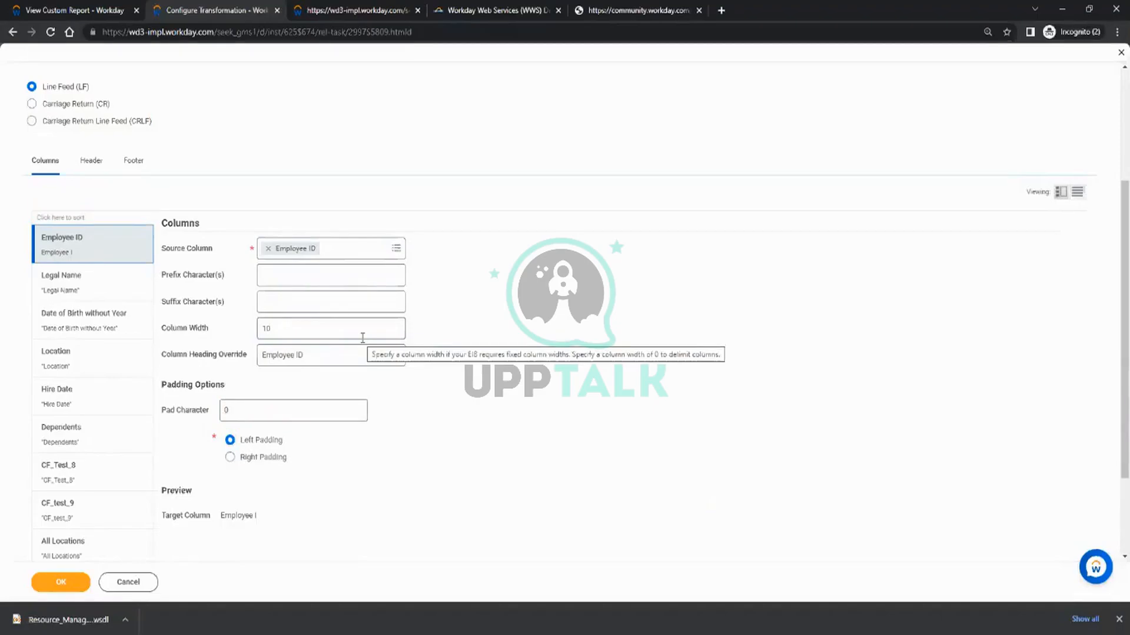
Override the Legal Name column's heading with Name and clear its prefix and suffix characters.
click(86, 287)
drag(301, 356, 246, 359)
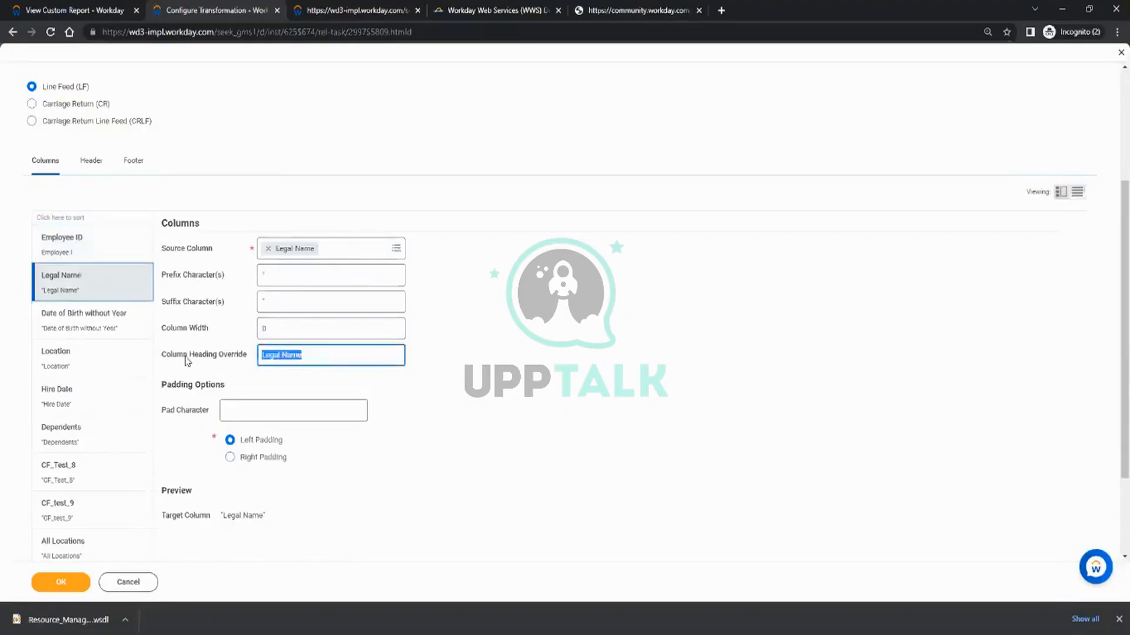
text(Name)
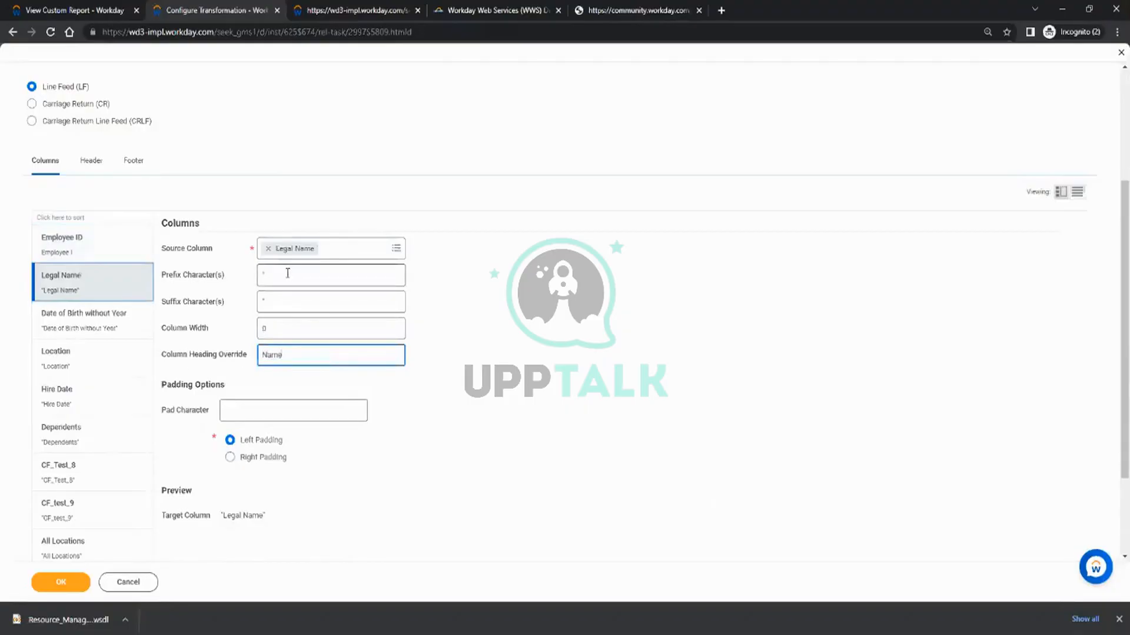
click(261, 275)
click(260, 304)
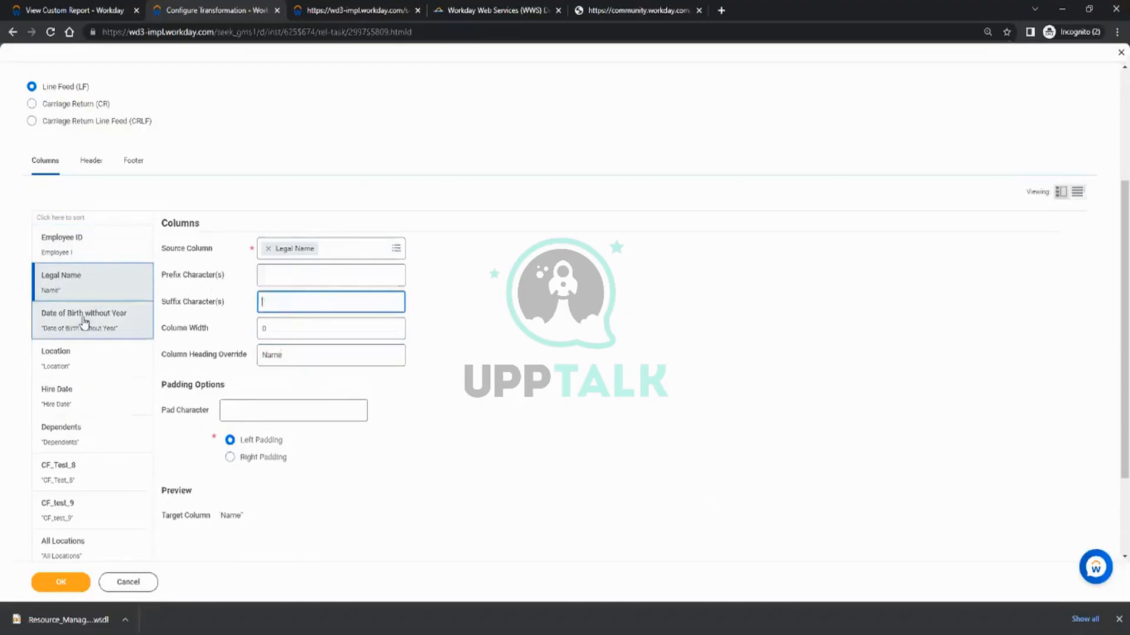
Override the Date of Birth without Year column's heading with DOB and clear its prefix and suffix characters.
click(83, 320)
drag(366, 356, 181, 361)
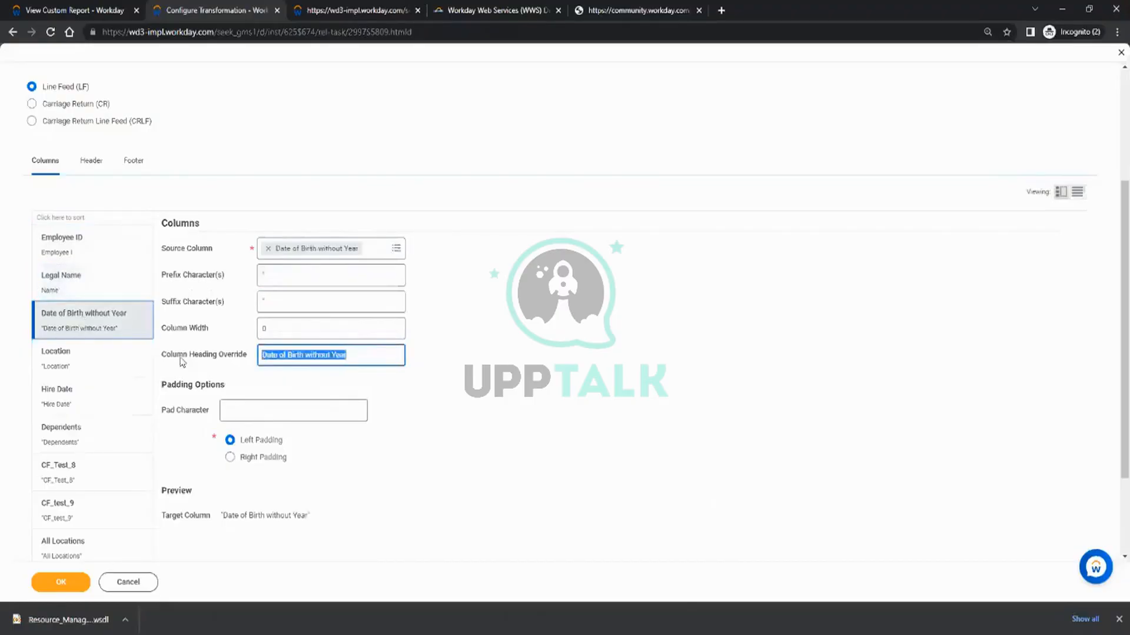
text(DOB)
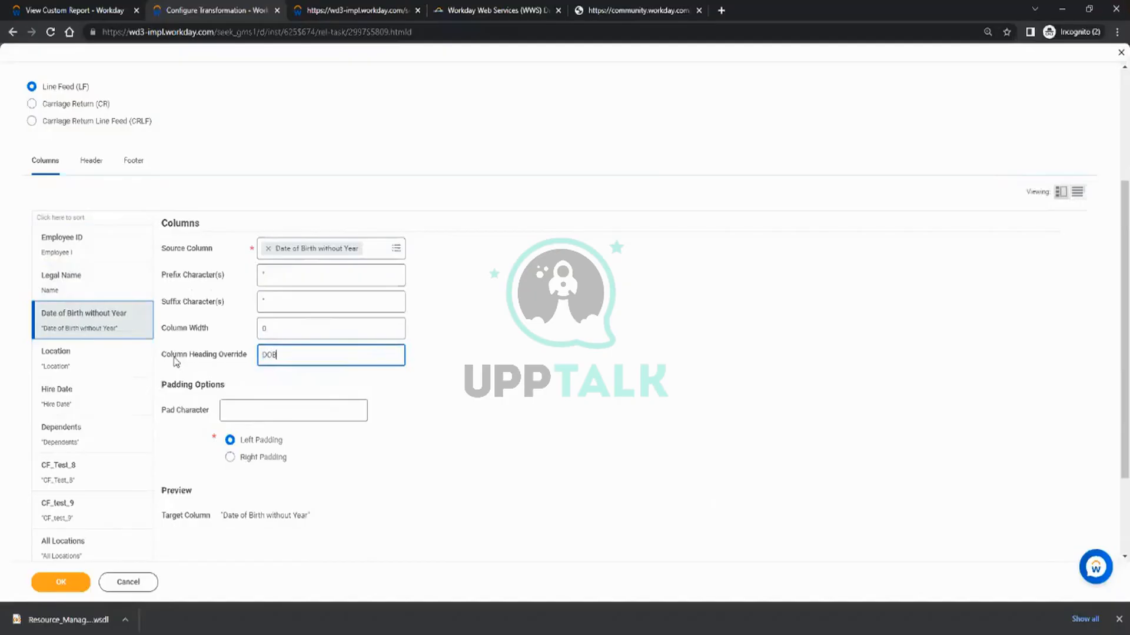
click(269, 302)
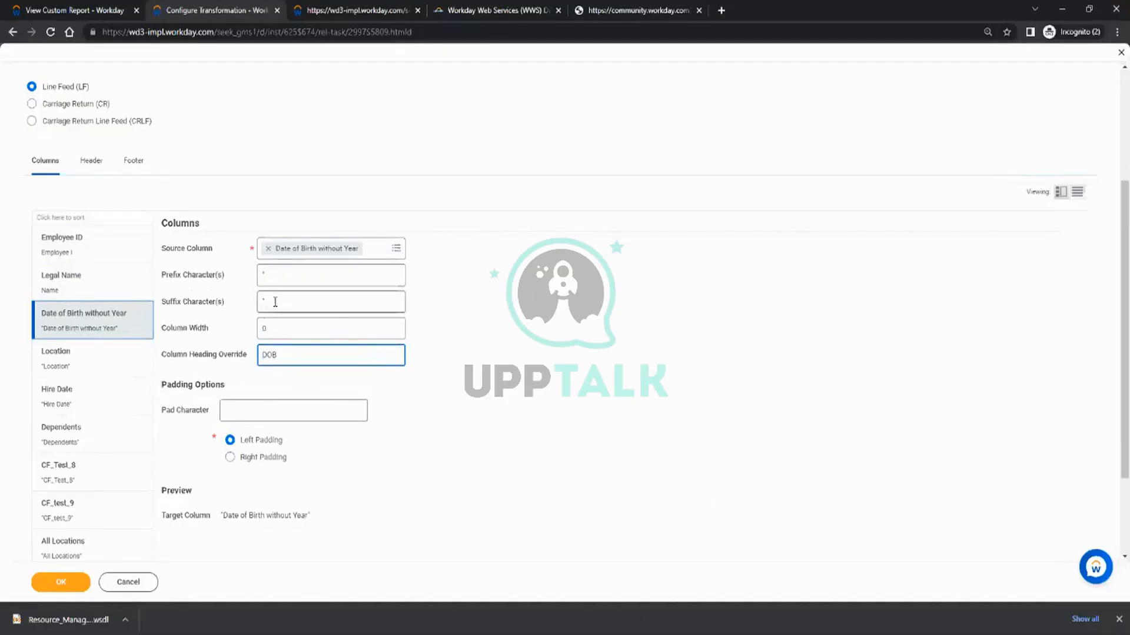
drag(253, 273, 212, 277)
key(BackSpace)
Clear the prefix and suffix characters of the Location column.
click(70, 366)
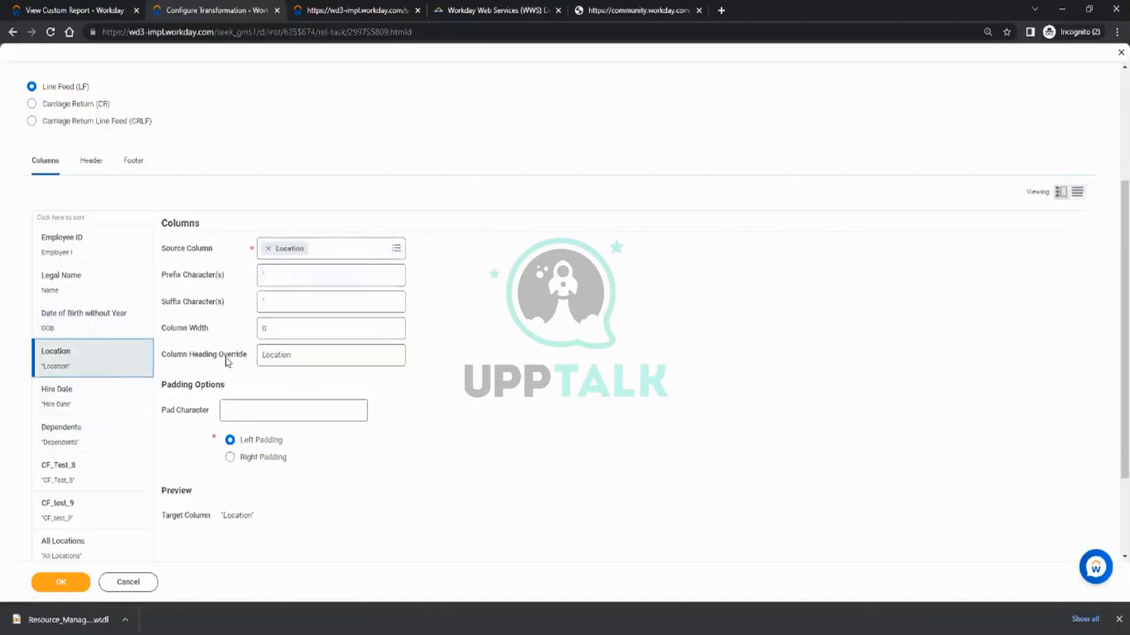
click(288, 276)
click(220, 302)
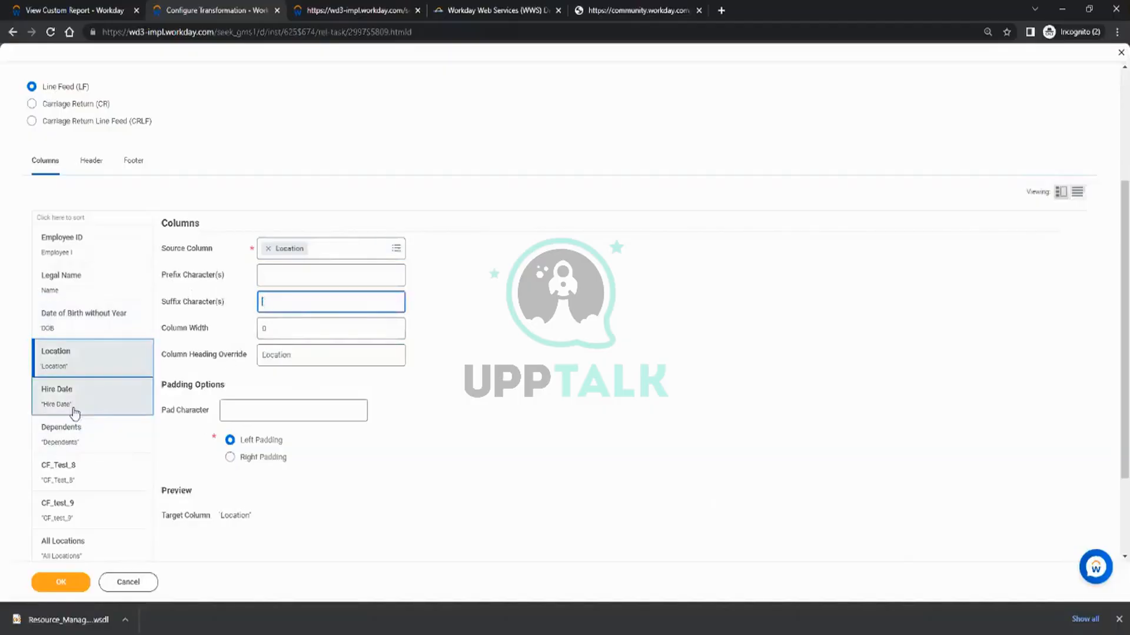
Clear the prefix and suffix characters of the Hire Date and Dependents columns.
click(71, 406)
click(291, 277)
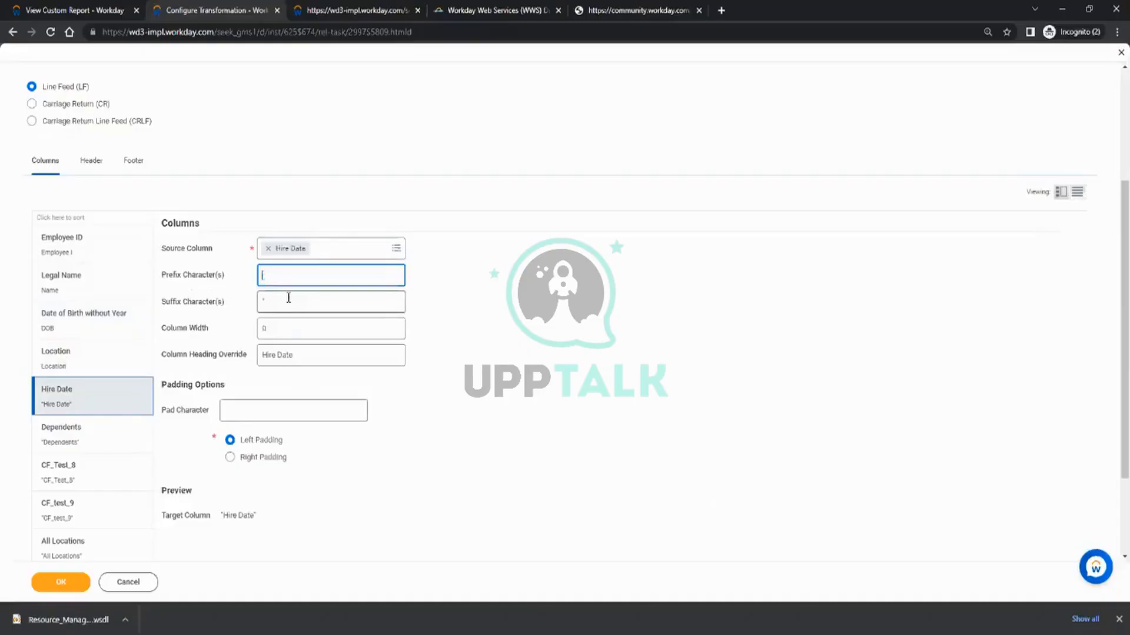
click(289, 297)
click(68, 436)
click(262, 272)
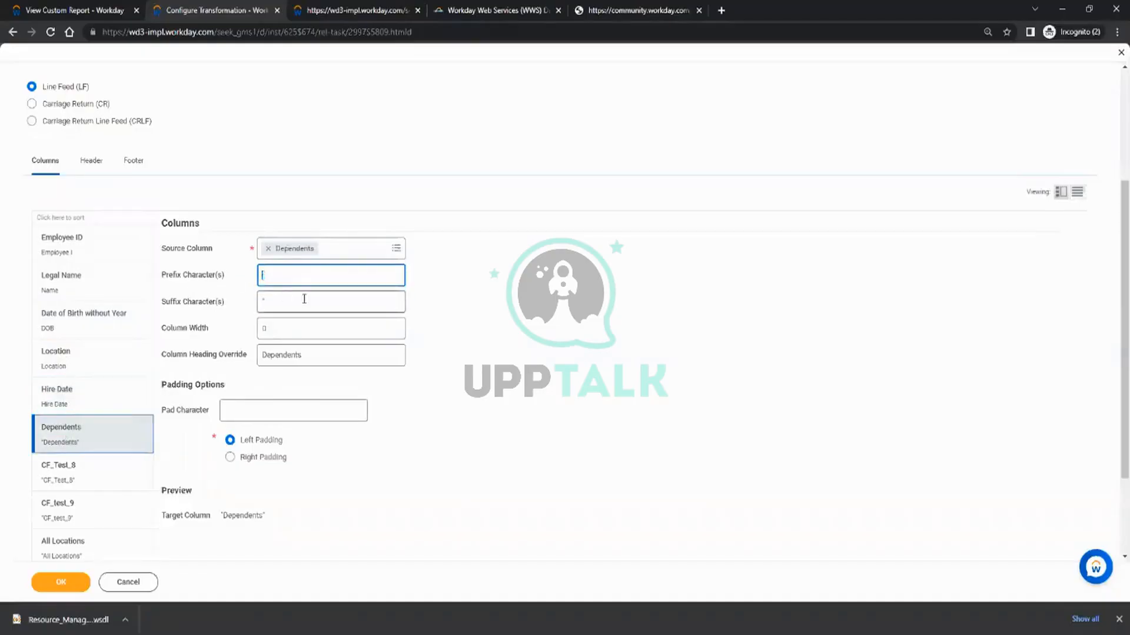
click(305, 299)
Clear the prefix and suffix characters of the CF_Test_8 column.
click(68, 471)
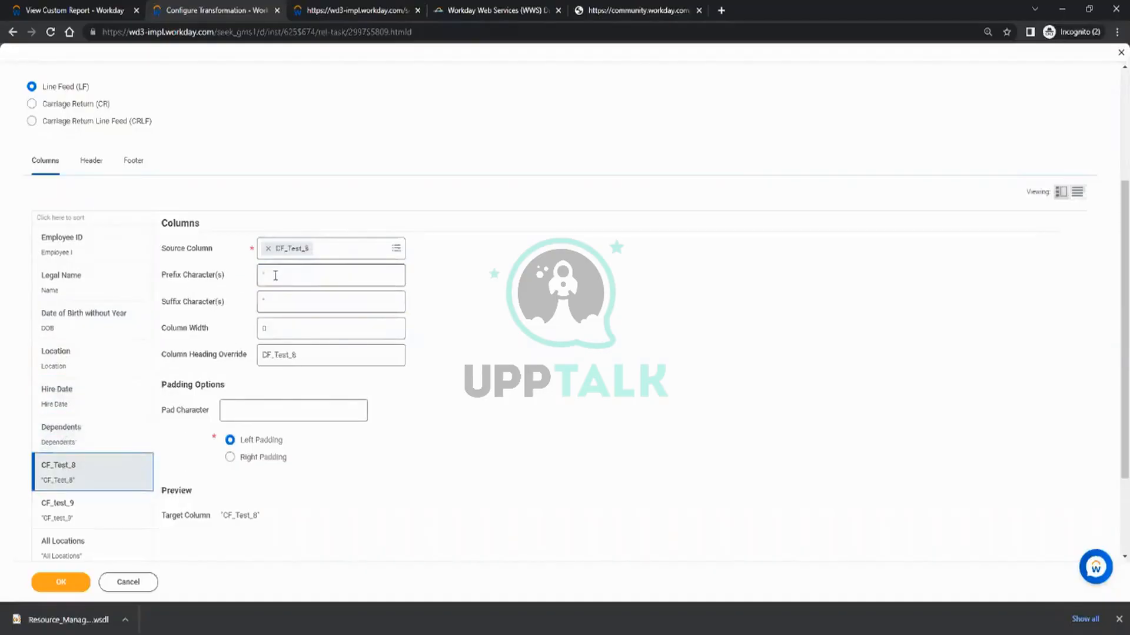
click(276, 276)
click(287, 297)
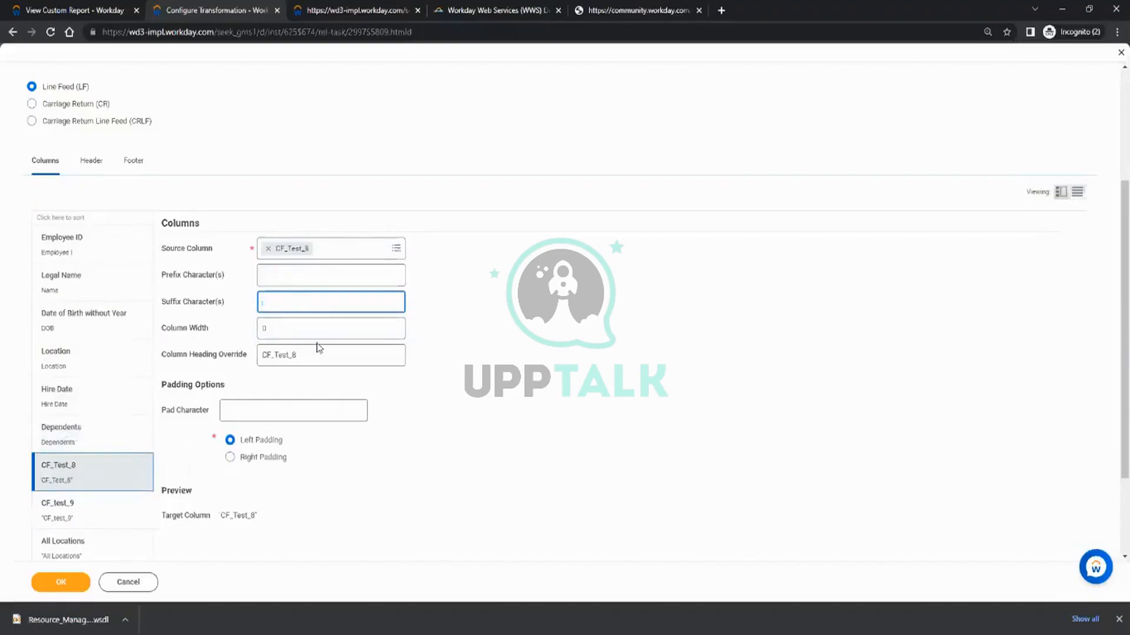
Save the transformation configuration and return to the INT_Test_EIB integration system.
click(80, 506)
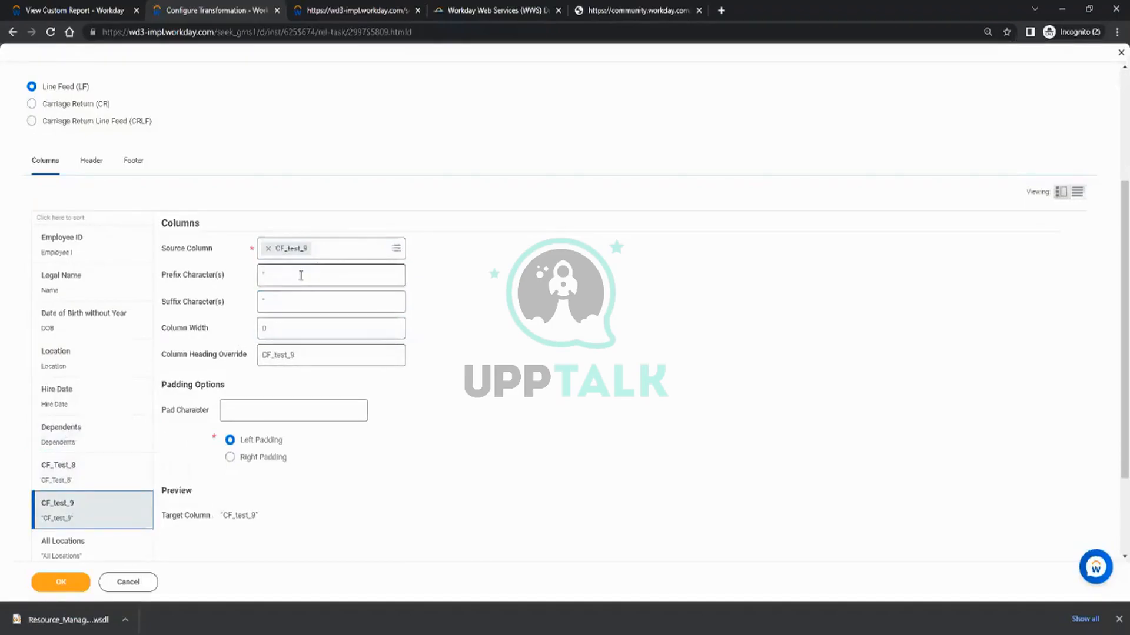
scroll(88, 500, down, 2)
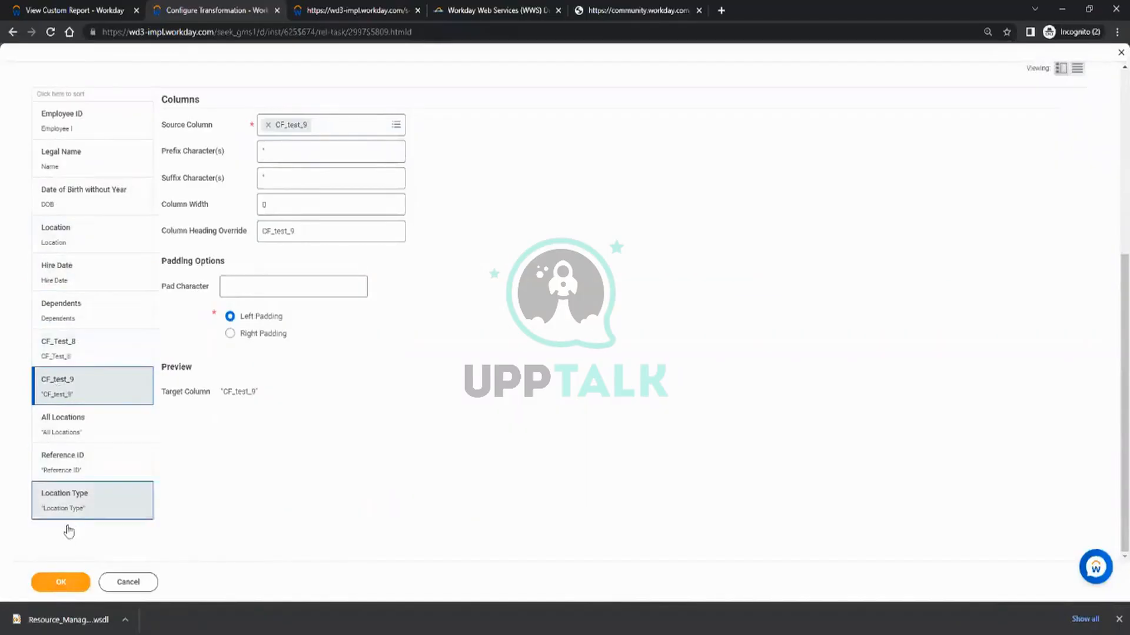
click(43, 583)
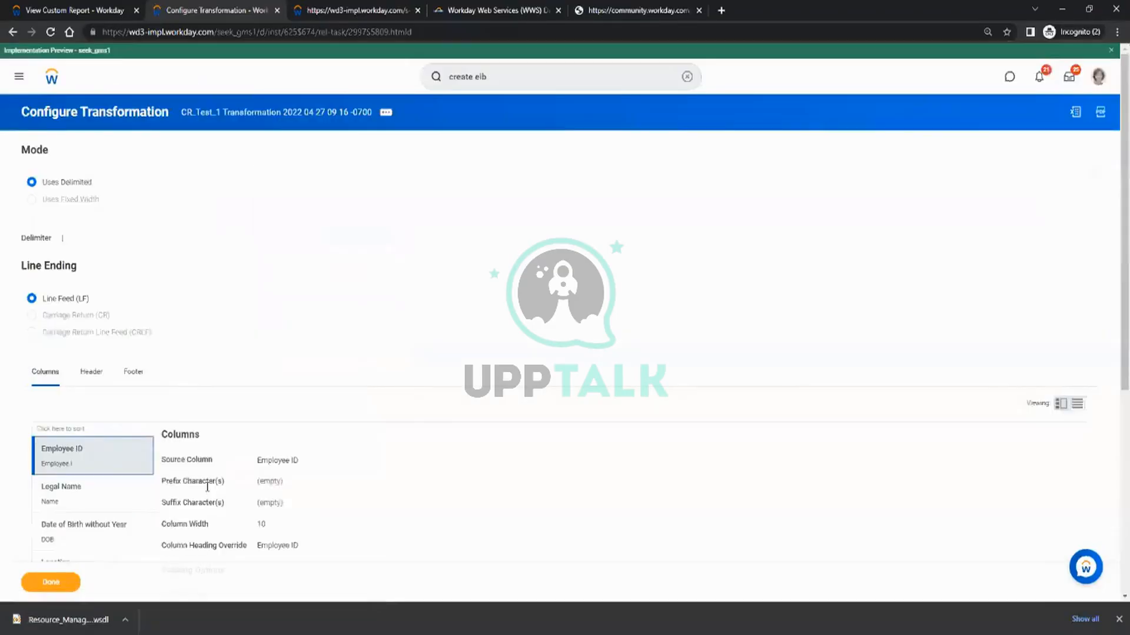
click(49, 582)
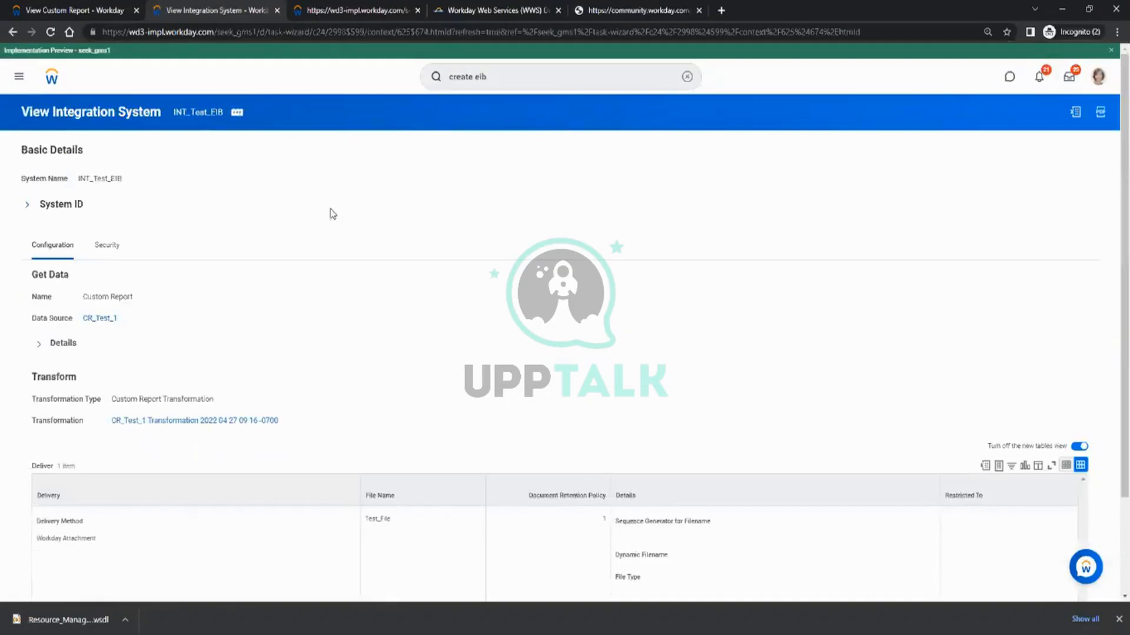
Launch the INT_Test_EIB integration with run frequency Run Now, keeping the system defaults for its integration criteria.
scroll(426, 299, down, 3)
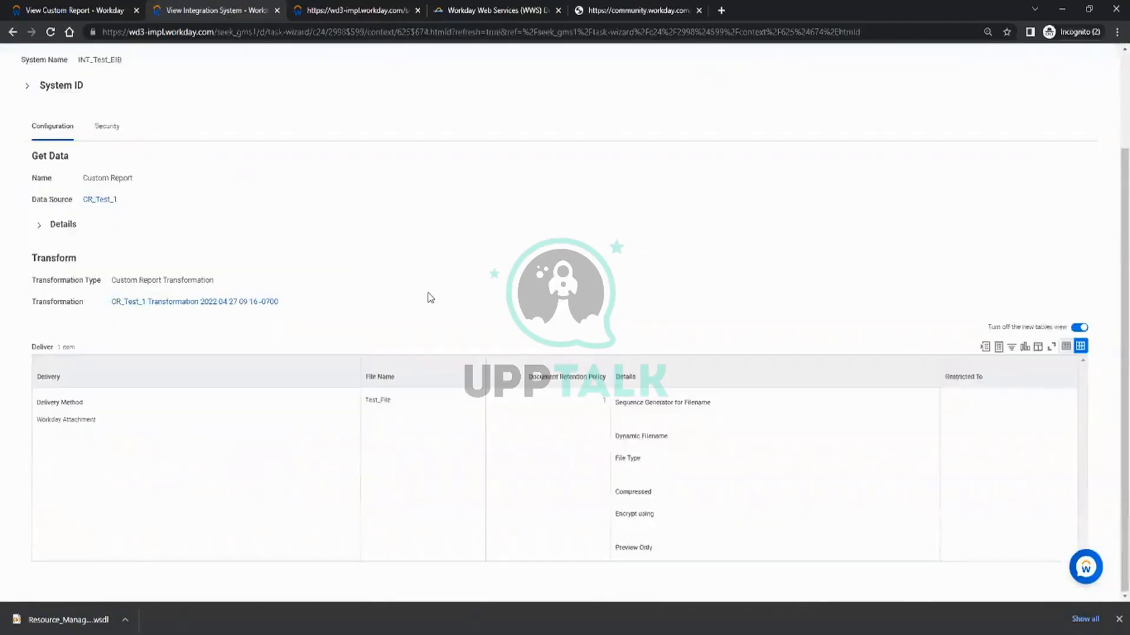
scroll(426, 299, up, 3)
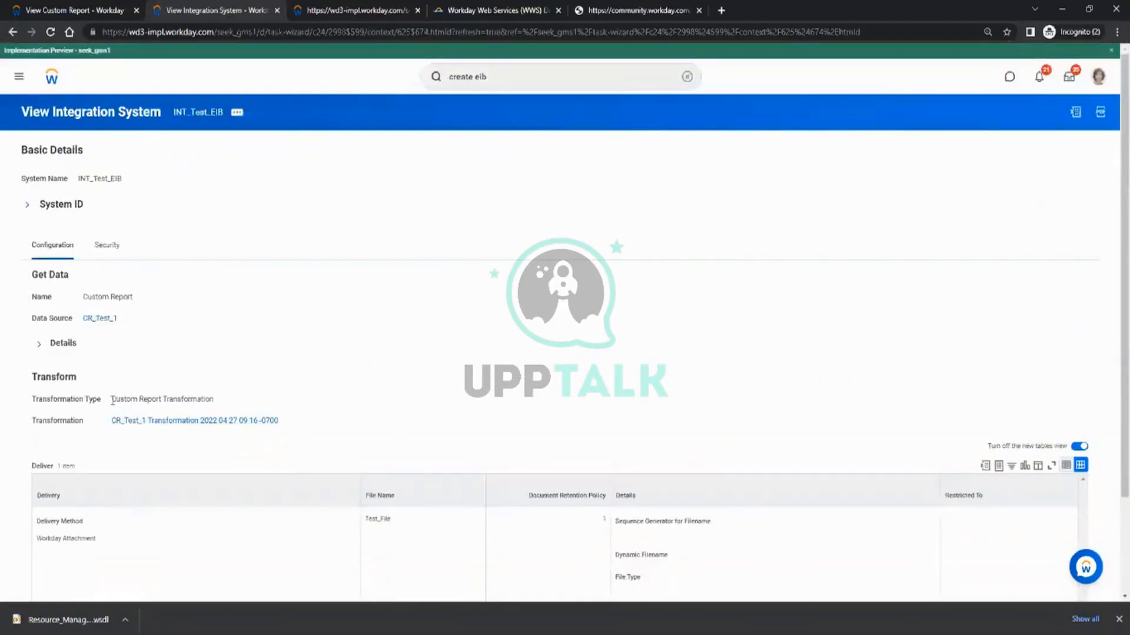
drag(117, 400, 223, 403)
click(314, 357)
click(239, 112)
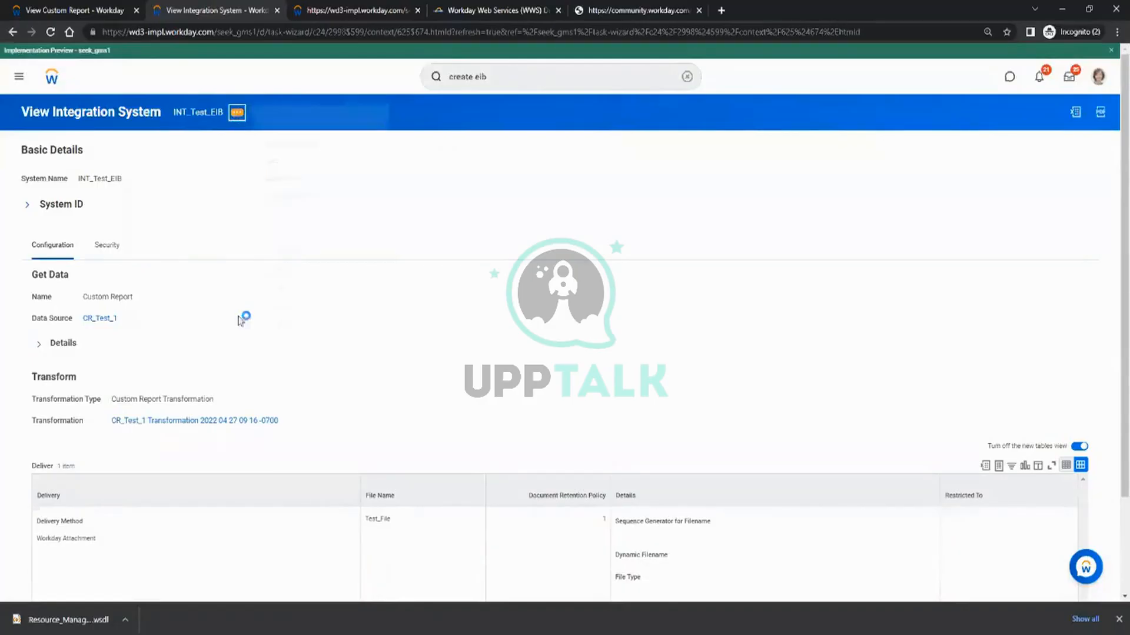
mouse_move(338, 248)
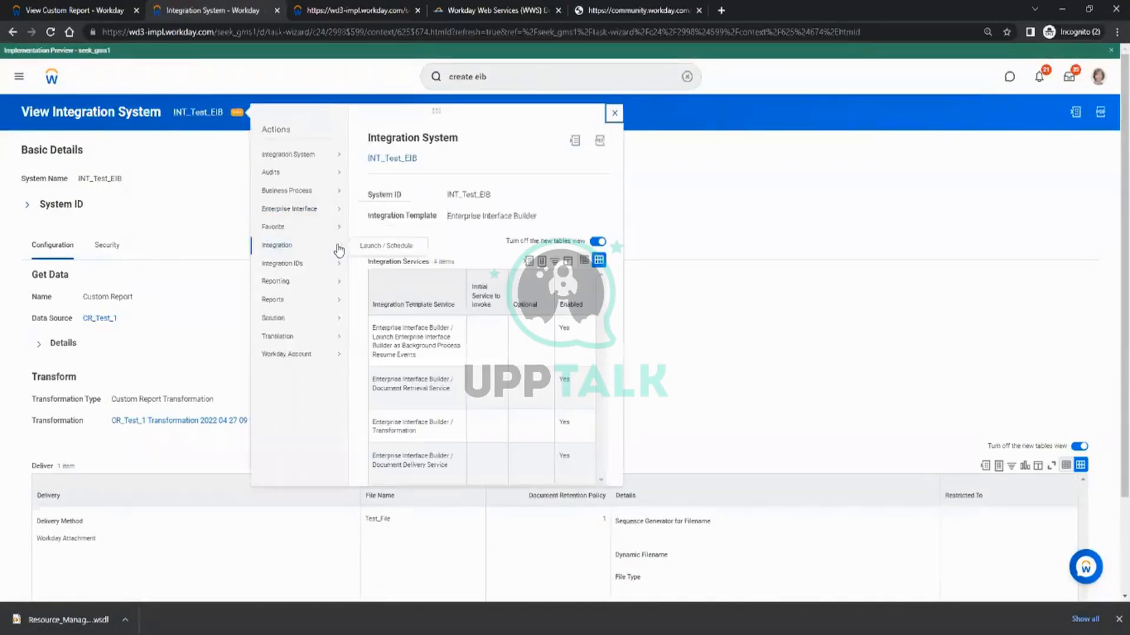
click(374, 246)
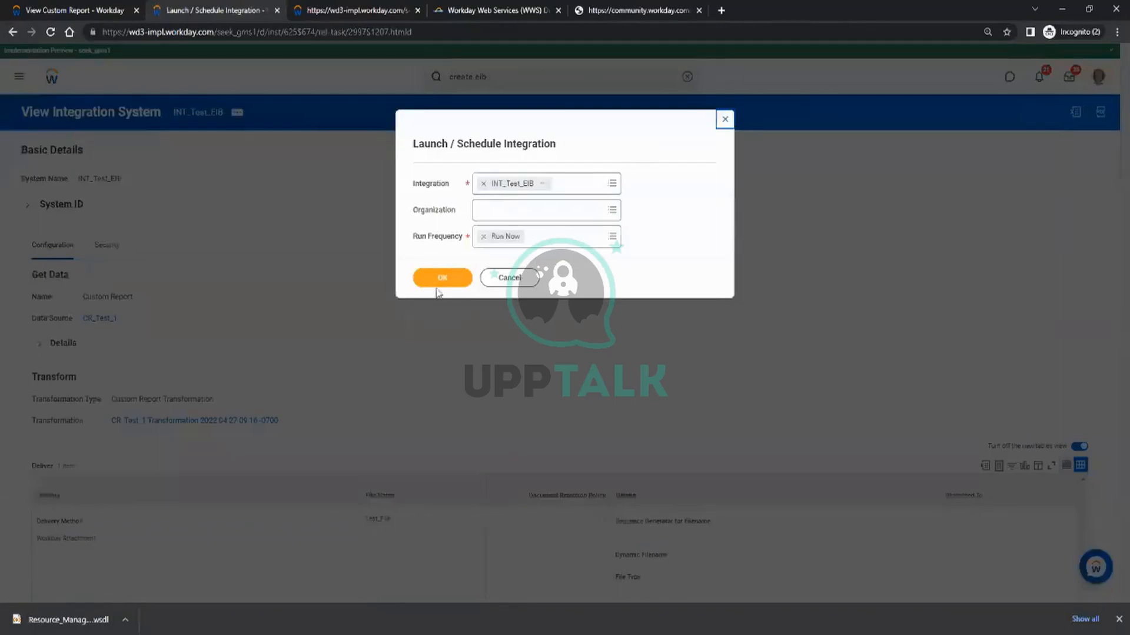
click(443, 279)
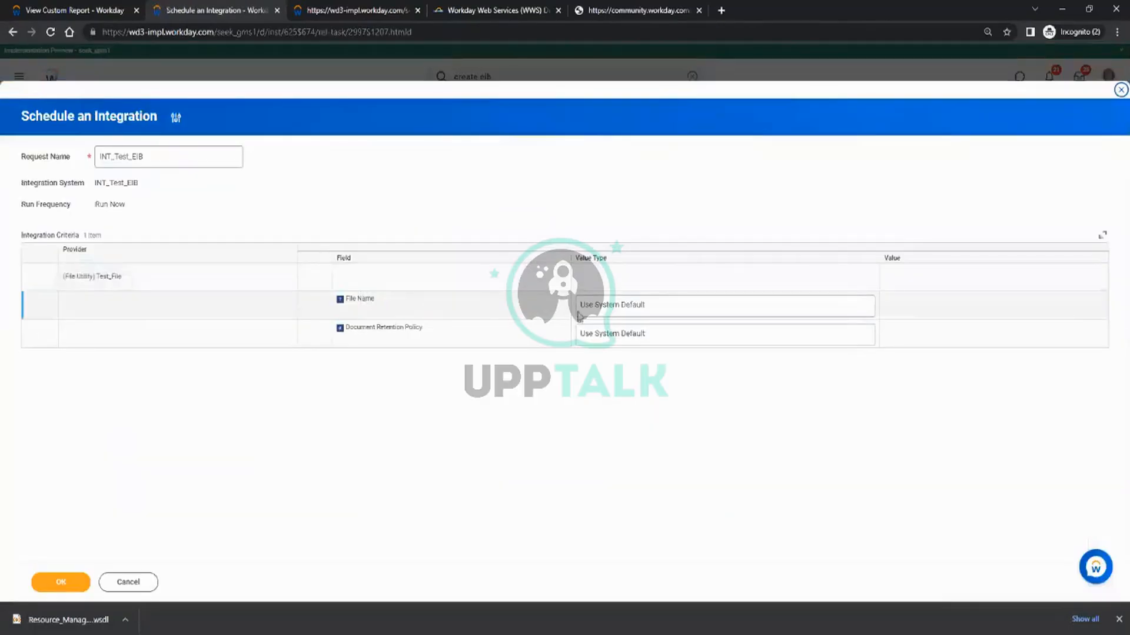
click(71, 581)
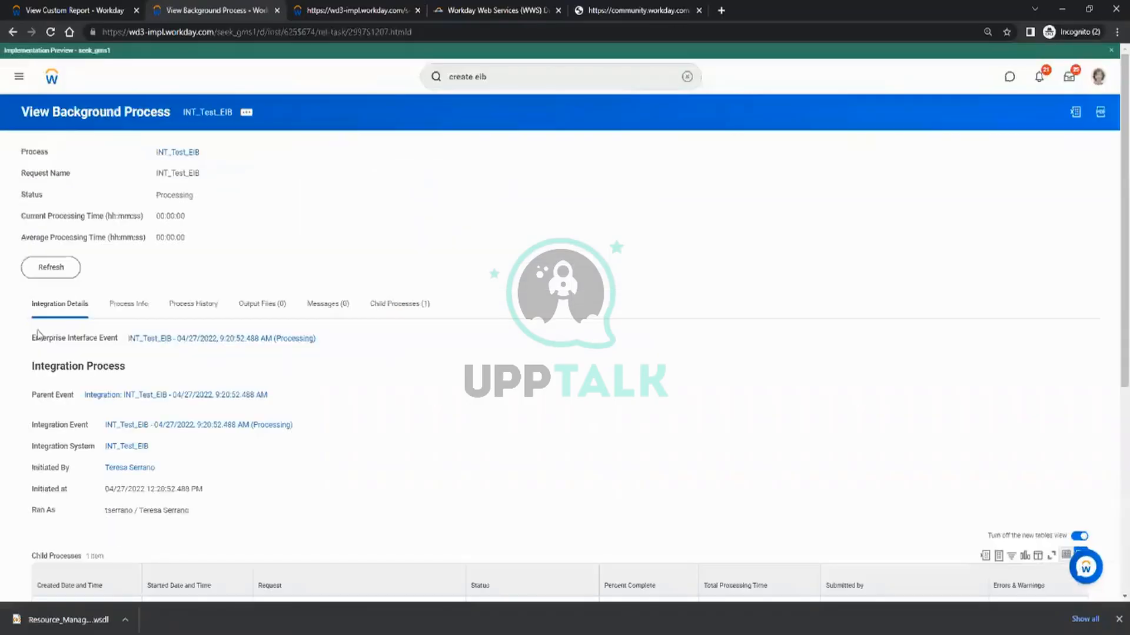
Refresh the INT_Test_EIB background process until it has finished running.
click(63, 273)
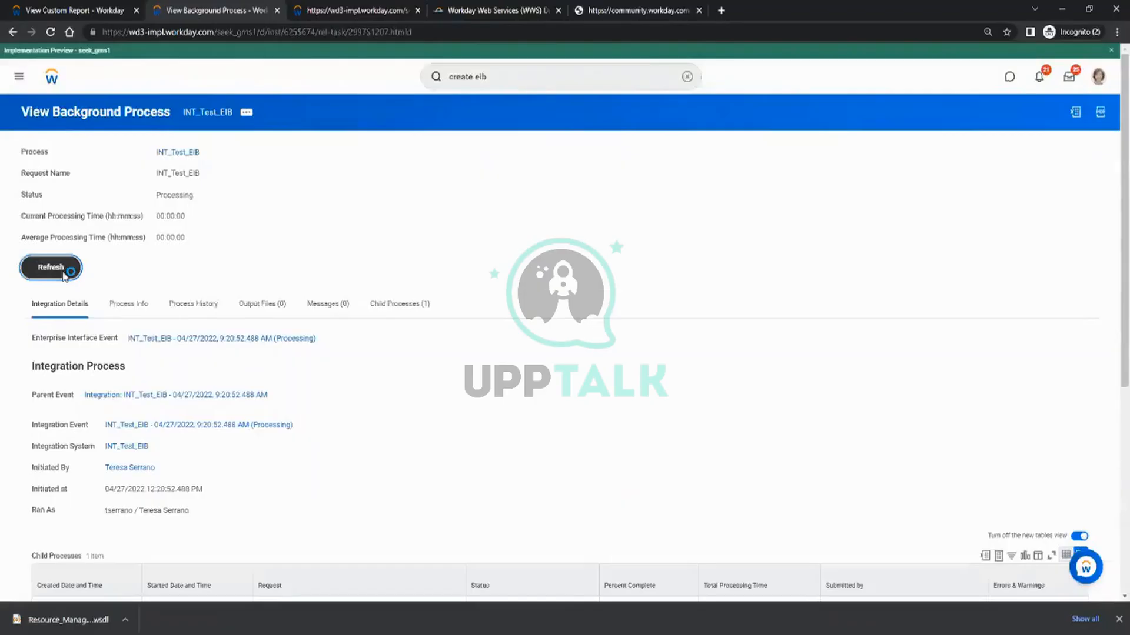
click(59, 287)
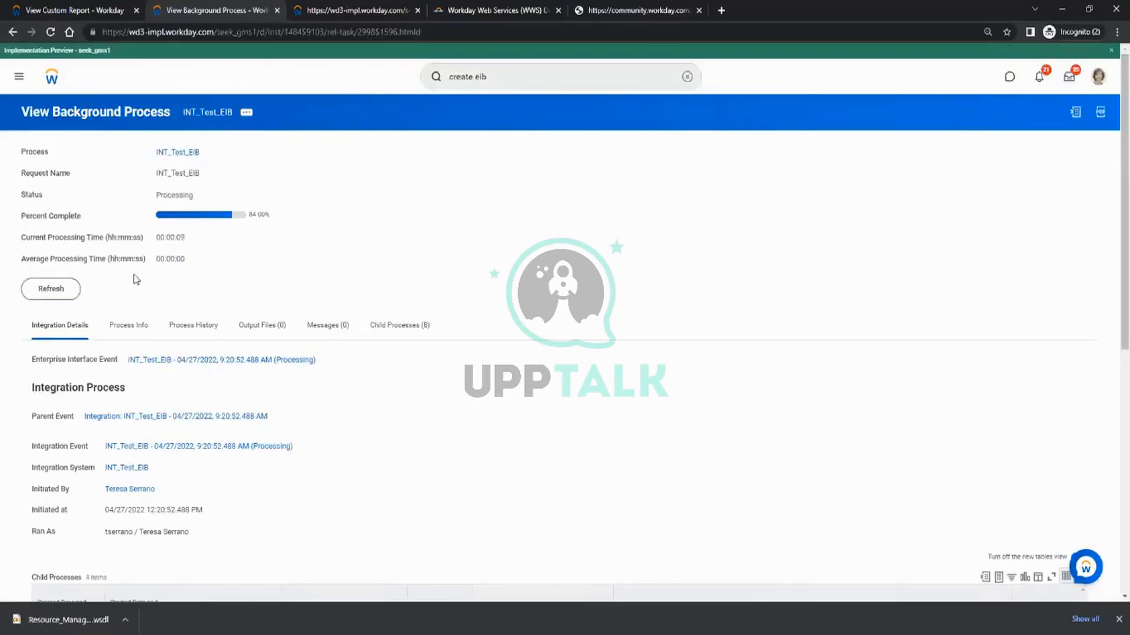
click(57, 294)
click(58, 290)
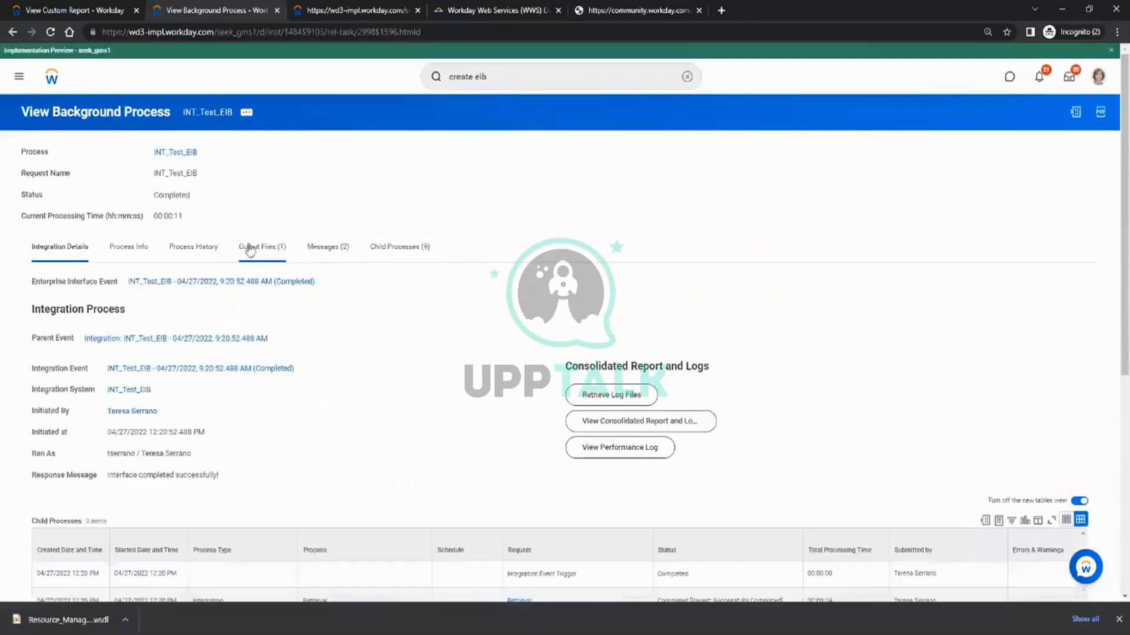
Download Test_File from the process's output files and show it in its download folder.
click(262, 248)
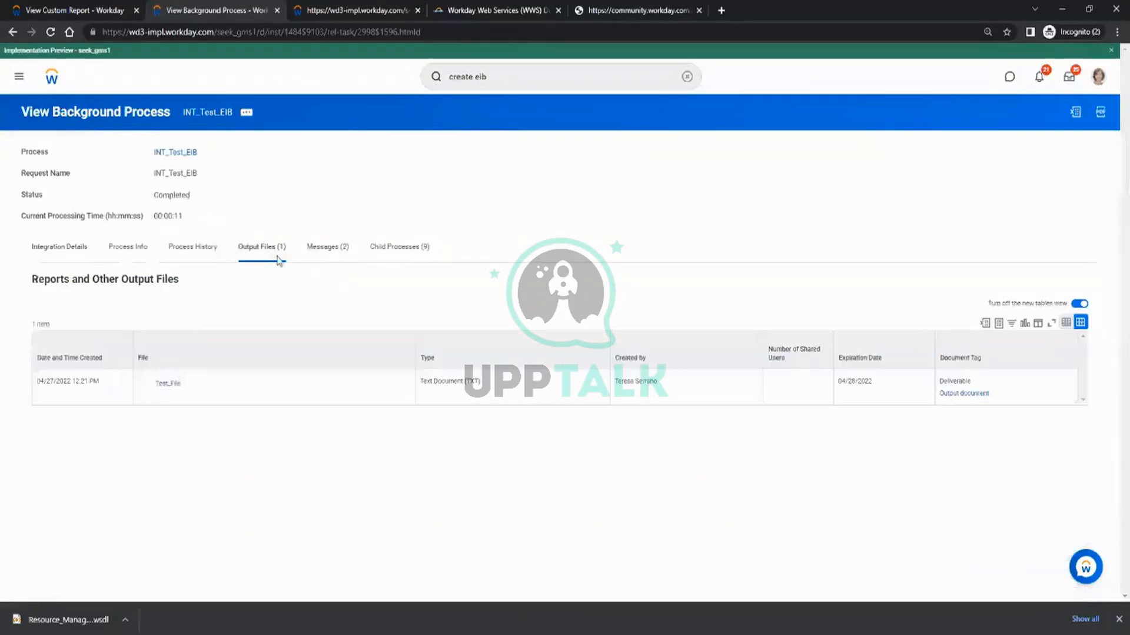
click(169, 386)
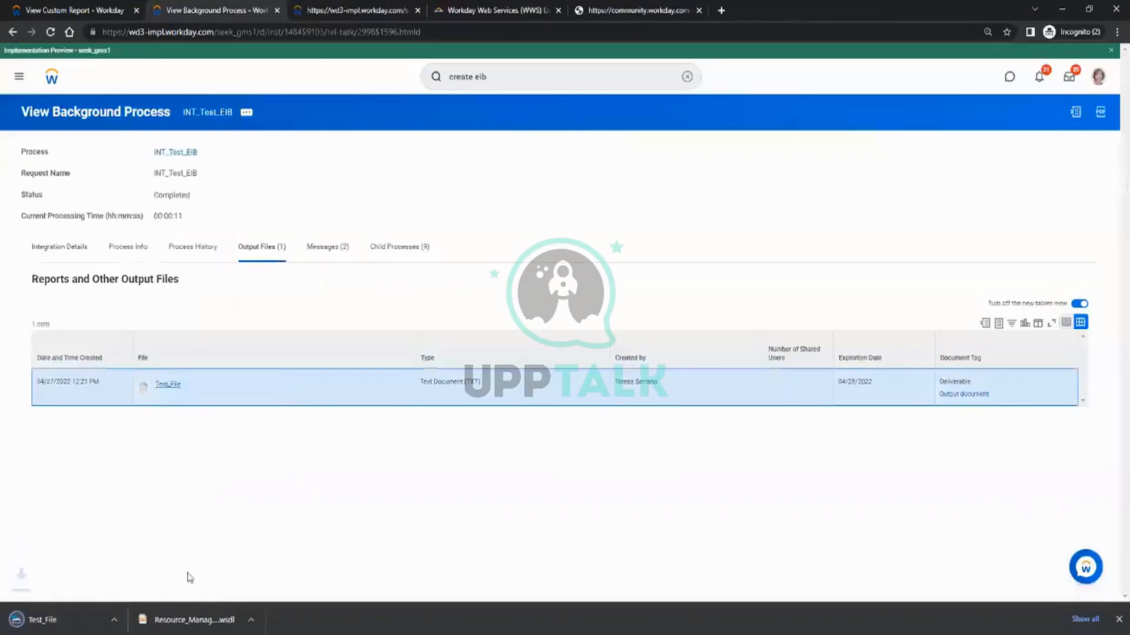
click(125, 625)
click(149, 584)
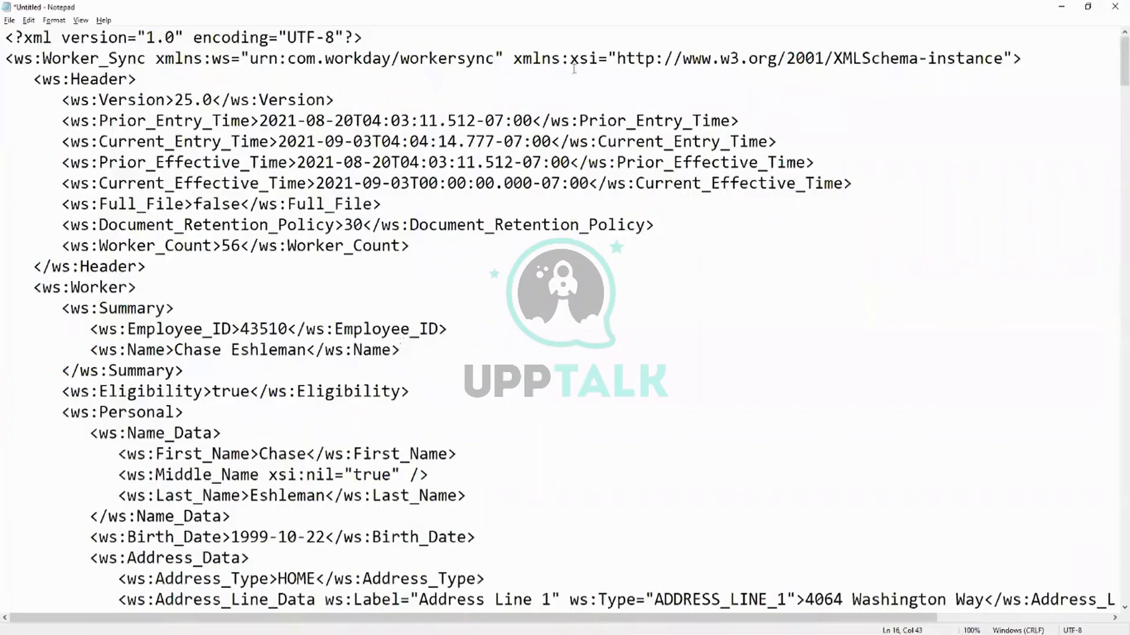
Try to open the downloaded output in Notepad, discarding the unsaved XML text, and close the test.txt document.
click(11, 22)
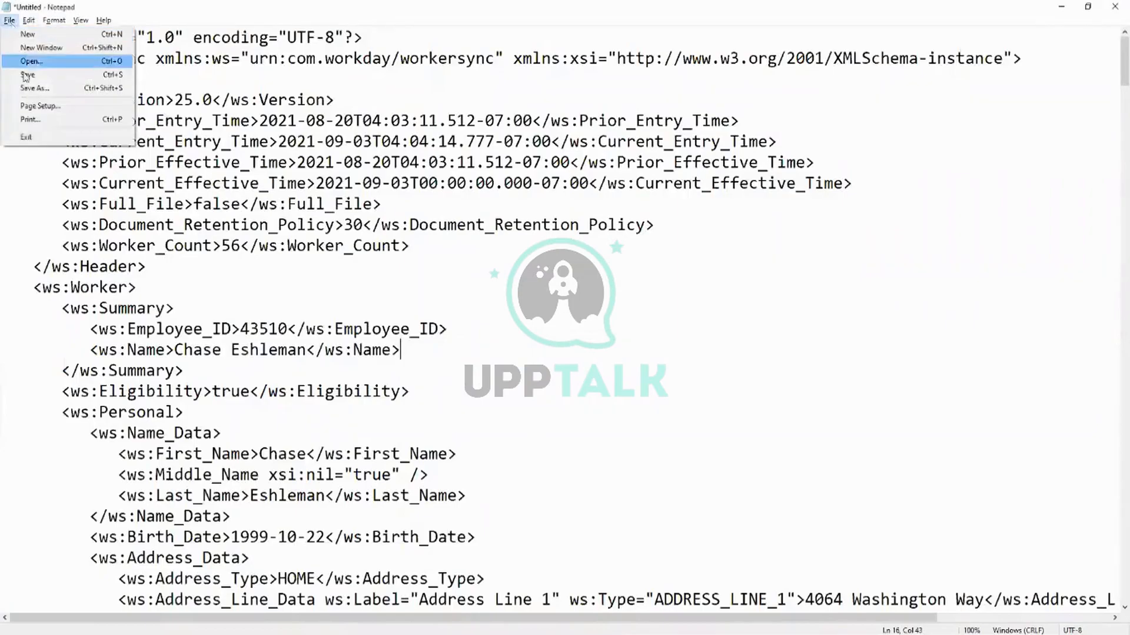
click(125, 69)
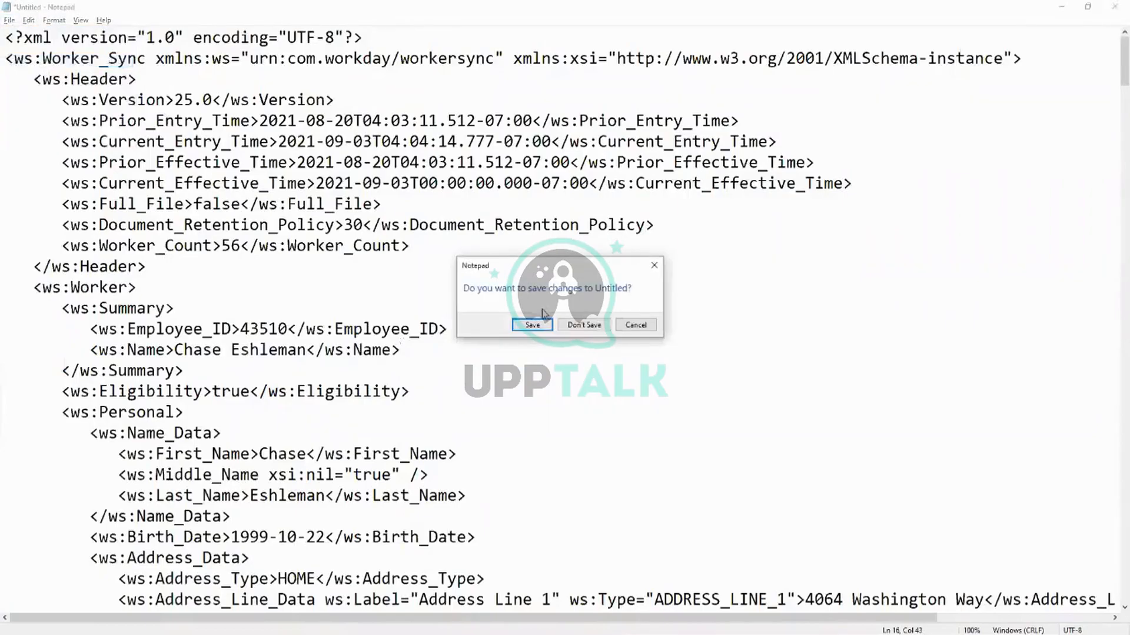
click(583, 325)
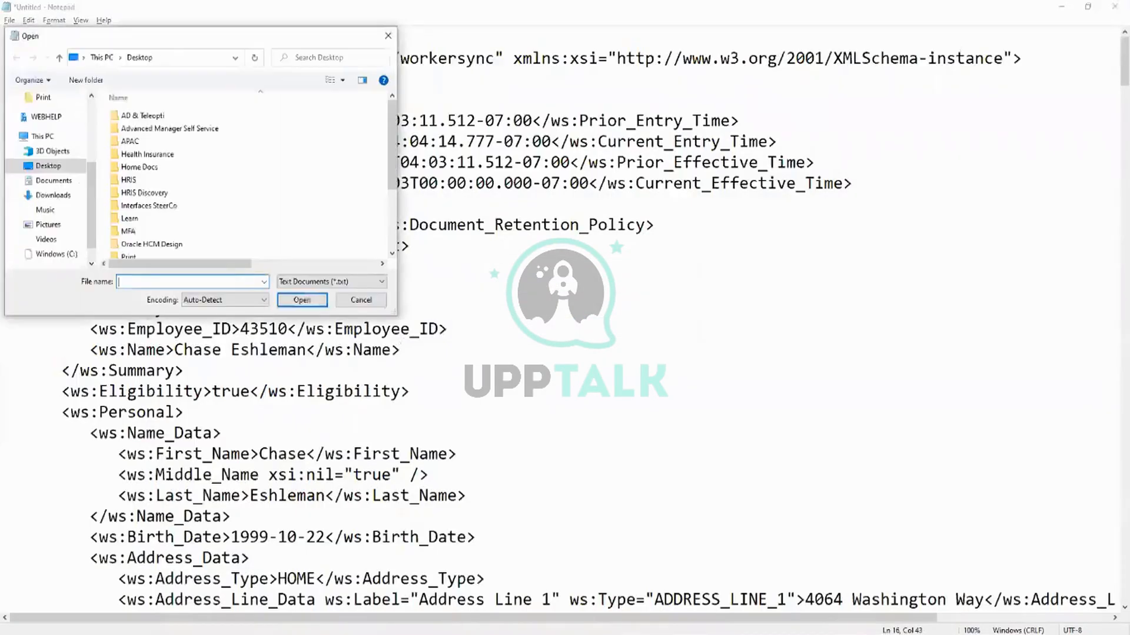
drag(237, 38, 106, 629)
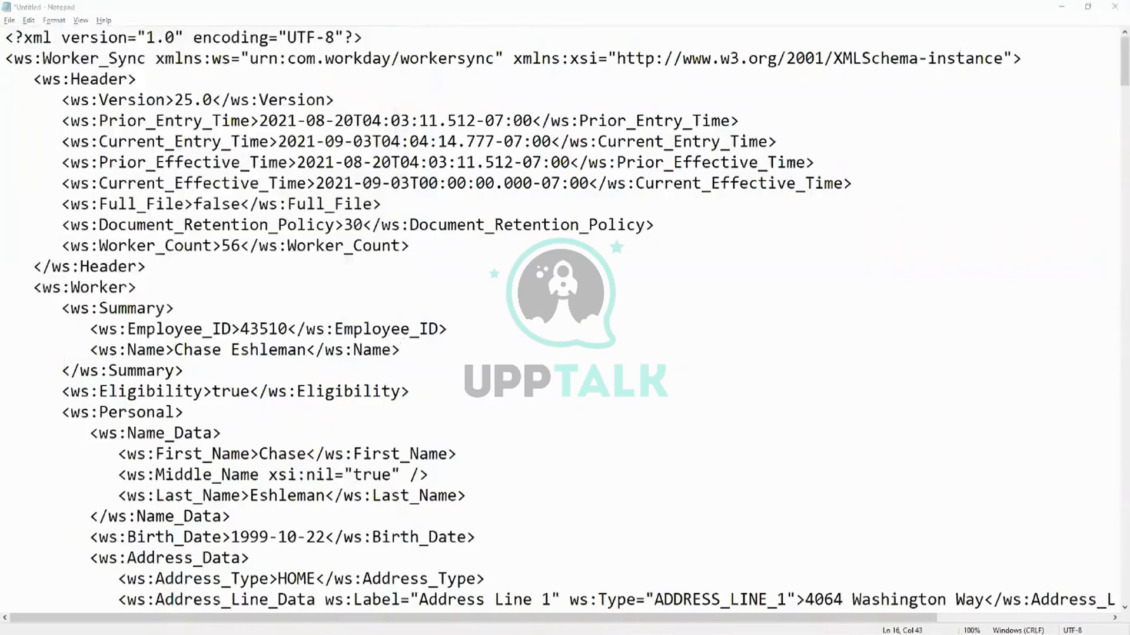
key(Return)
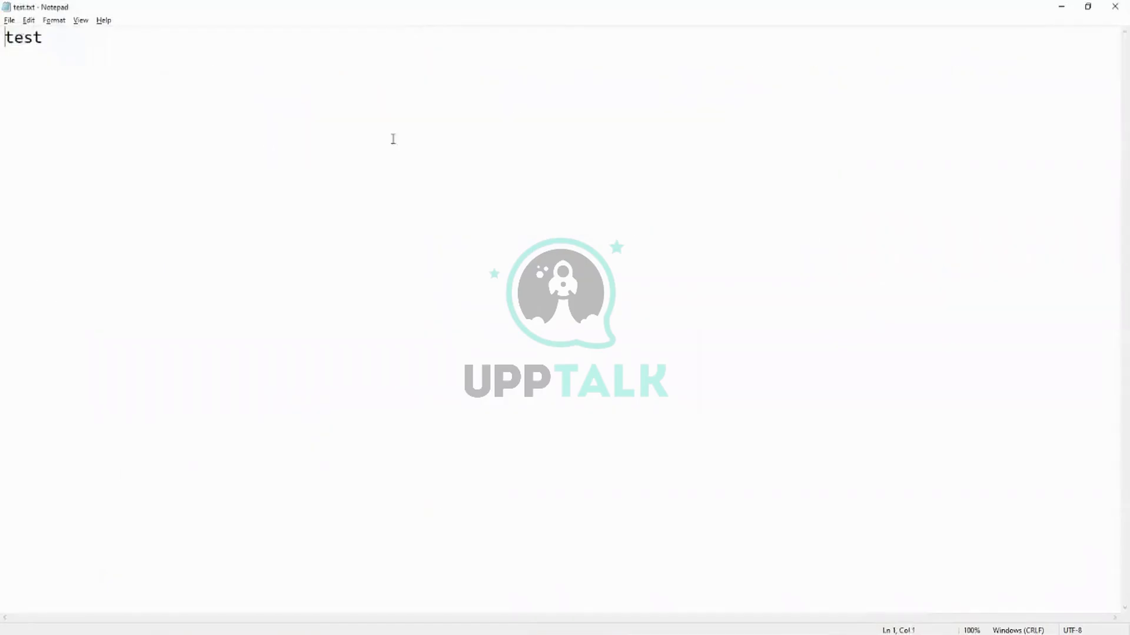
click(399, 102)
click(1127, 5)
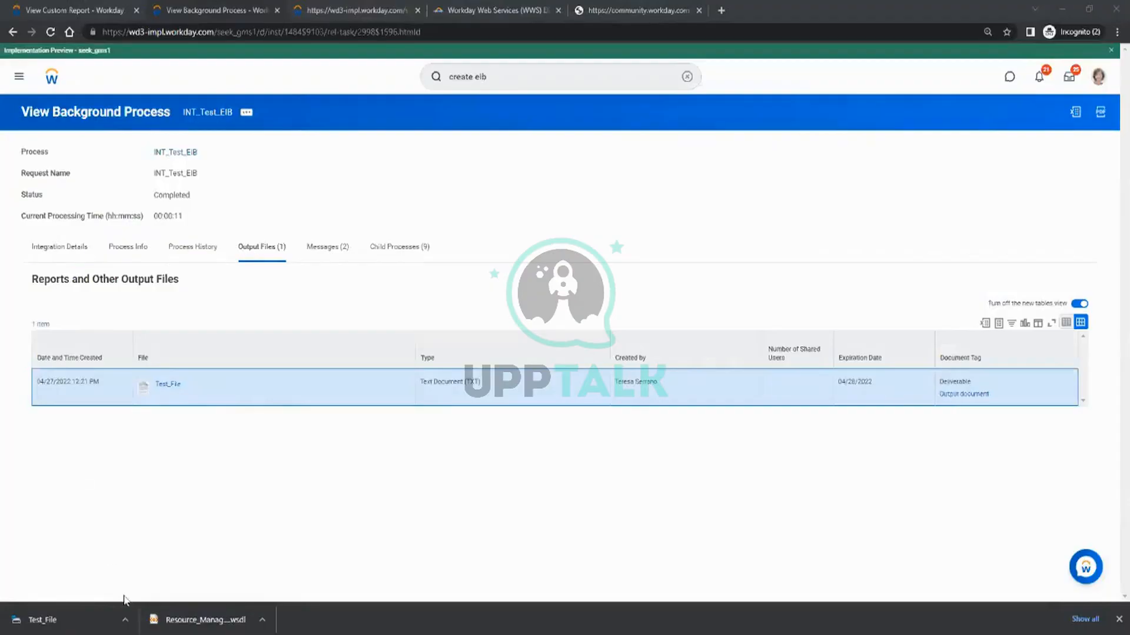
Show the downloaded Test_File in its folder again and paste its contents into a new, maximized Notepad document.
click(125, 621)
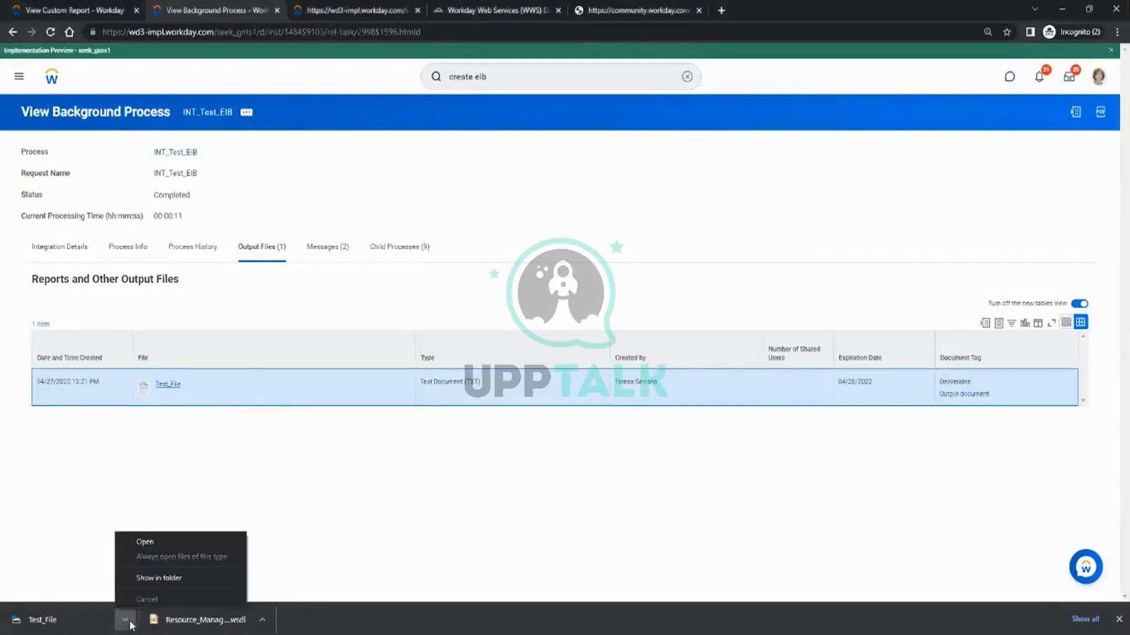
click(147, 579)
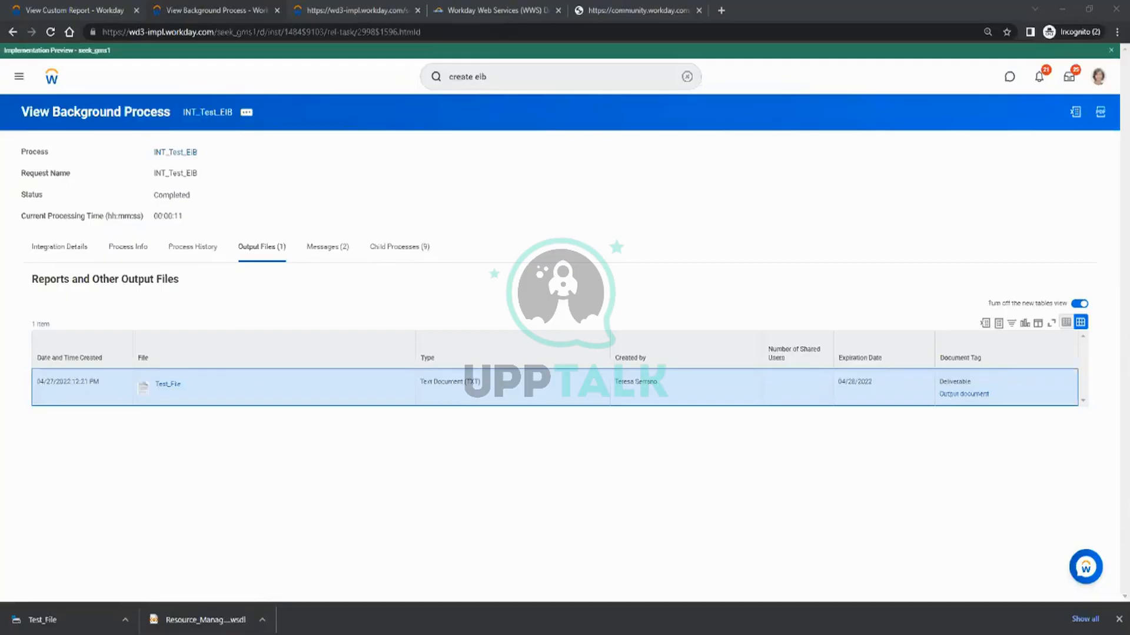
key(Return)
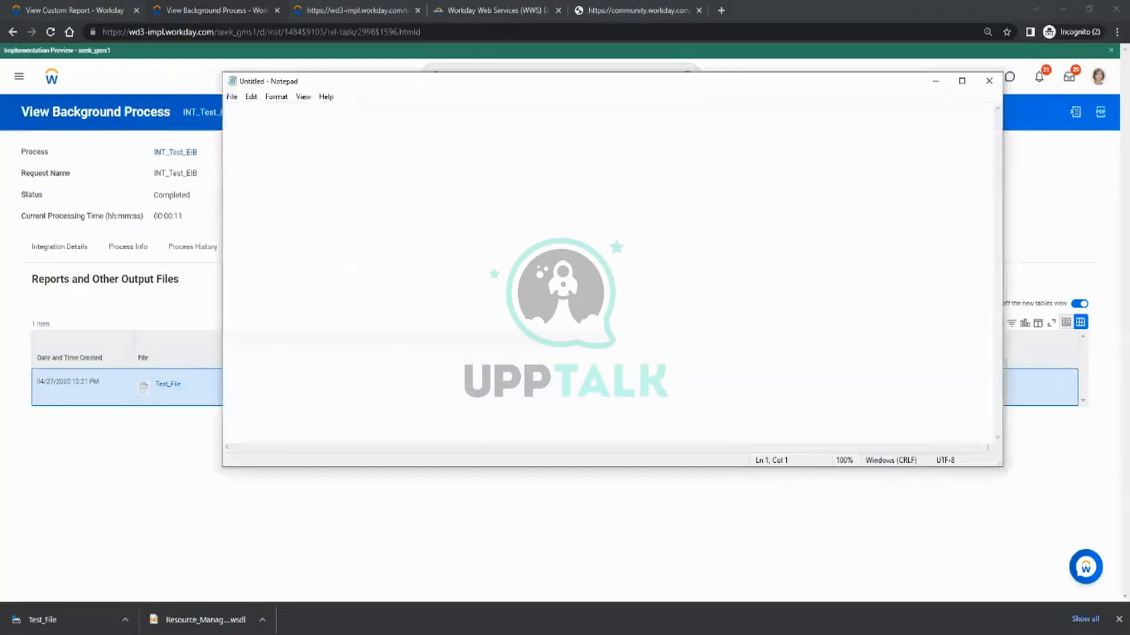
key(ctrl+v)
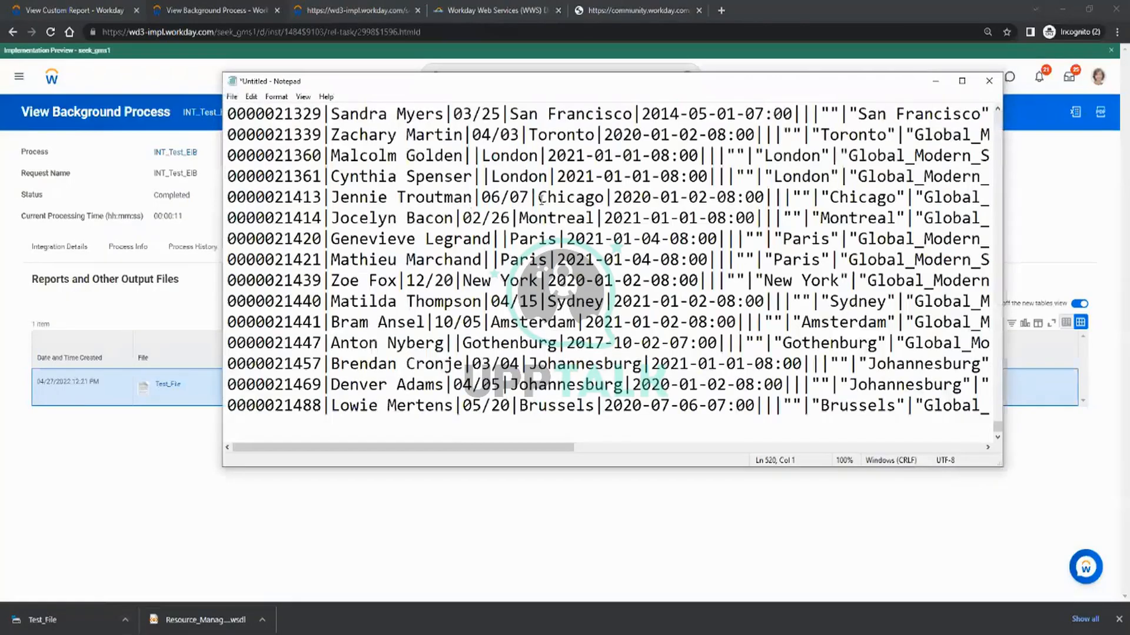
double_click(582, 92)
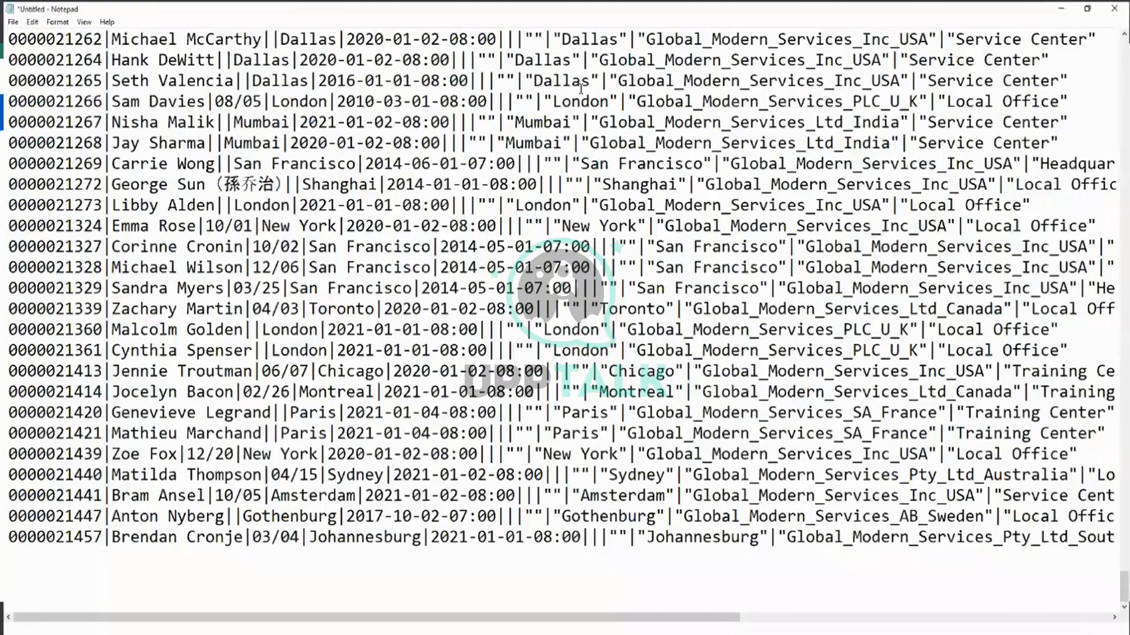
Examine the output's column headings and the zero padding of the employee IDs in the first data row.
scroll(581, 88, up, 6)
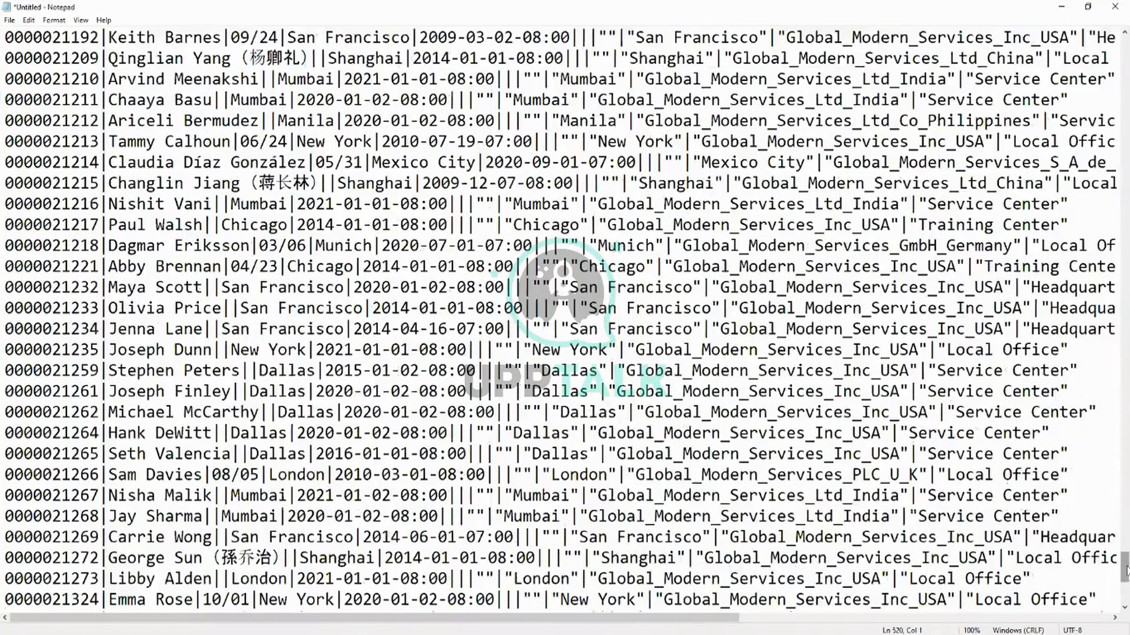
drag(1125, 570, 1126, 52)
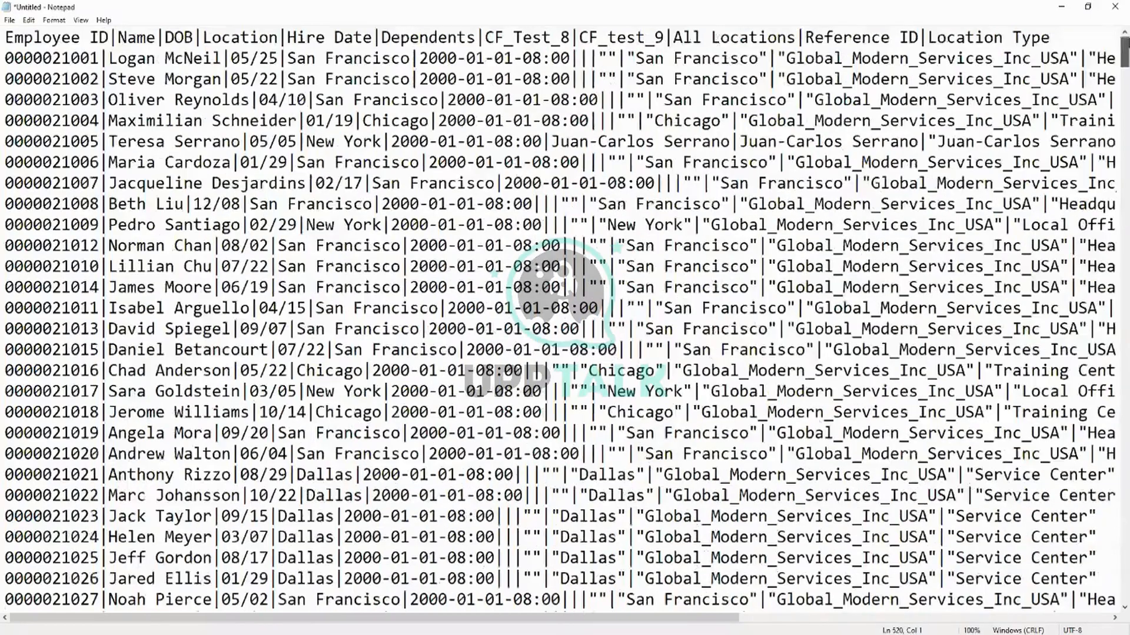
drag(13, 38, 164, 37)
click(176, 36)
click(140, 61)
drag(98, 58, 7, 60)
click(14, 60)
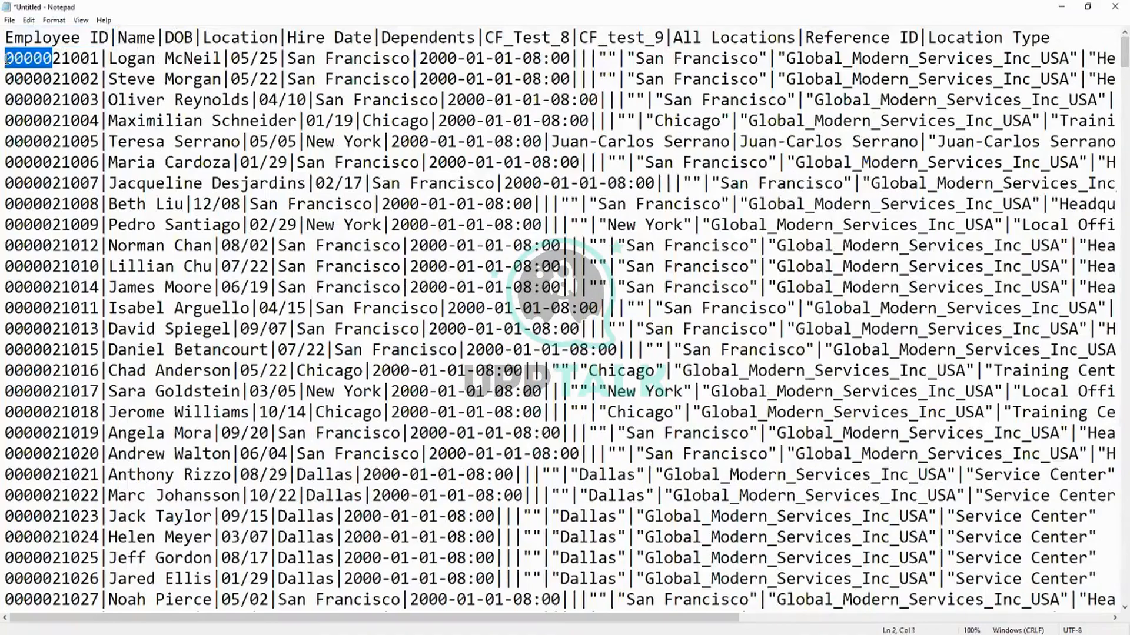
Examine the employee ID padding further down the output rows, and minimize the document to return to the background process.
click(14, 102)
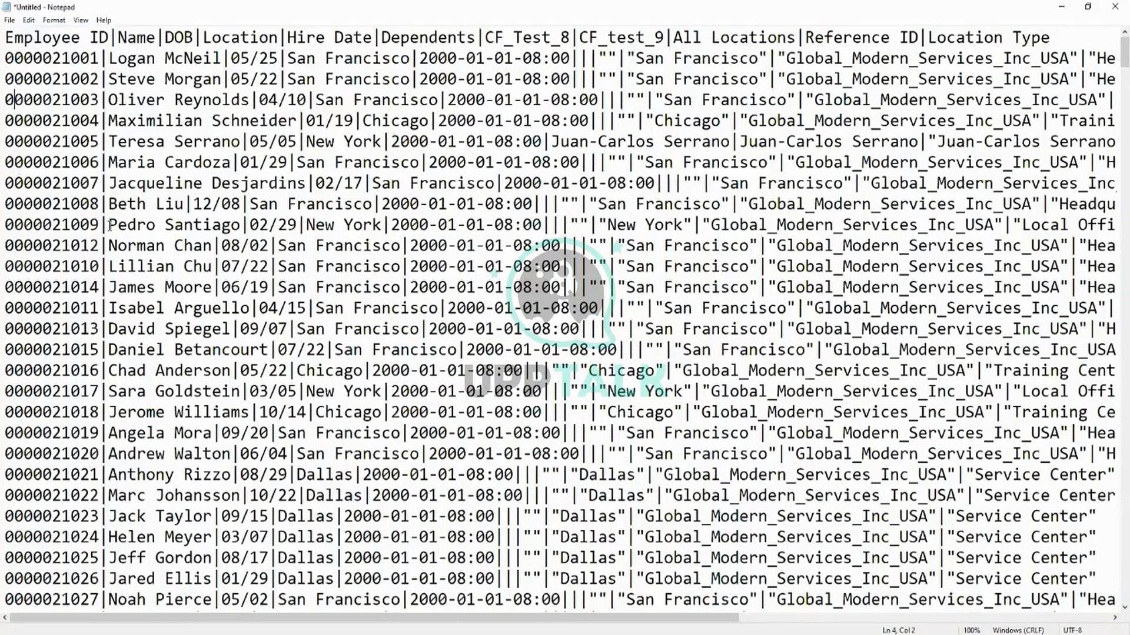
scroll(240, 219, down, 20)
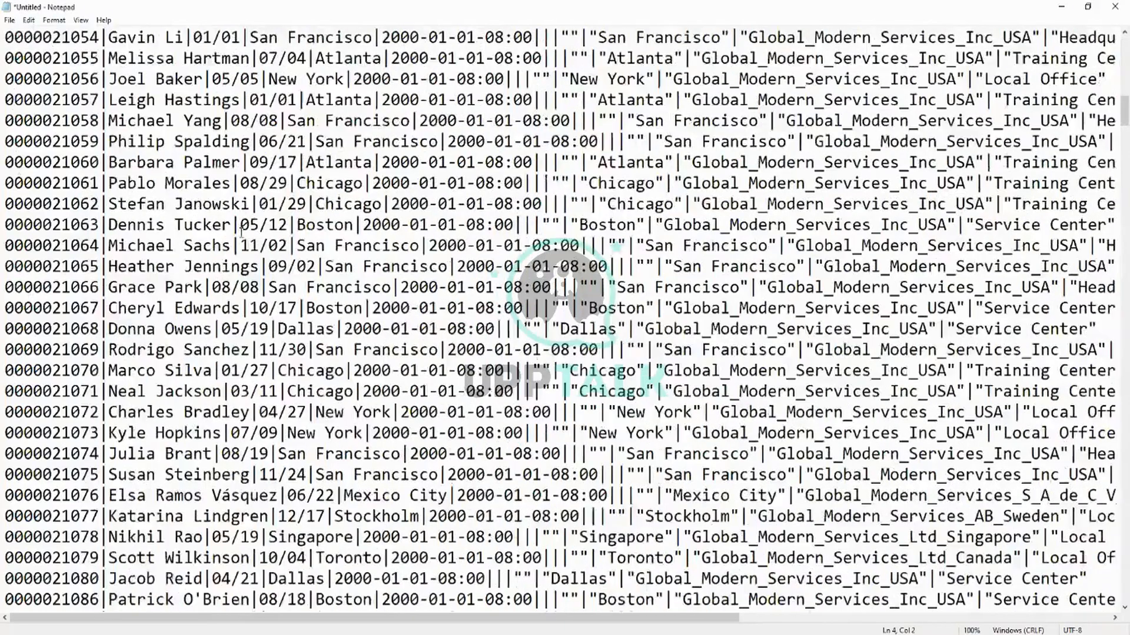
scroll(240, 239, up, 7)
scroll(240, 239, up, 19)
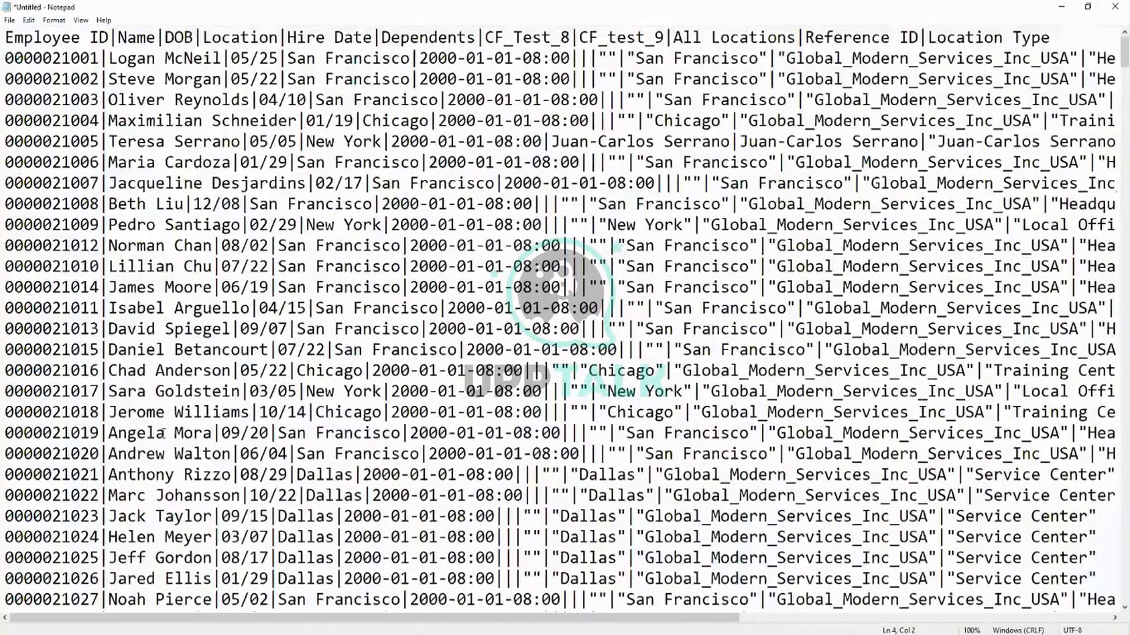
click(1061, 6)
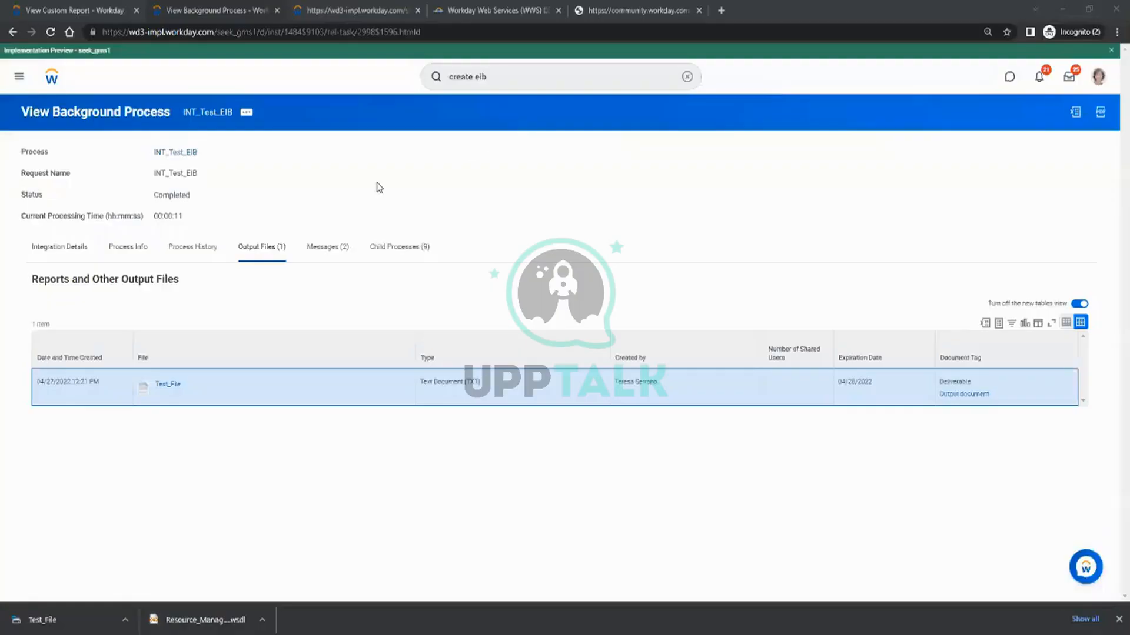
Open the INT_Test_EIB integration system from the process's integration details and open the configuration of its CR_Test_1 transformation.
click(71, 260)
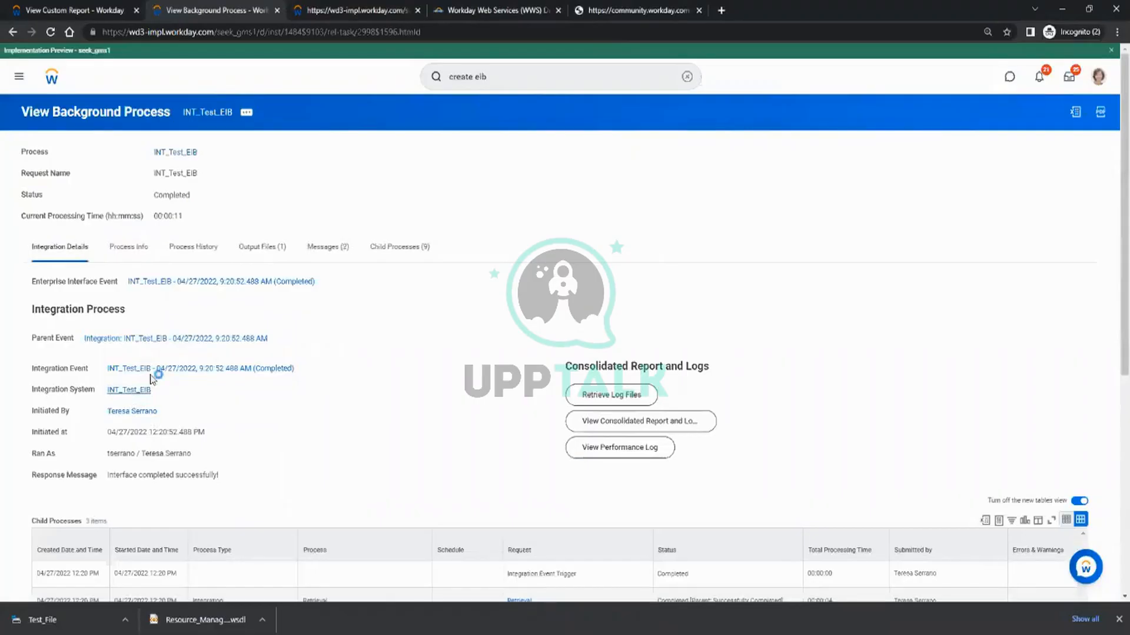
click(134, 390)
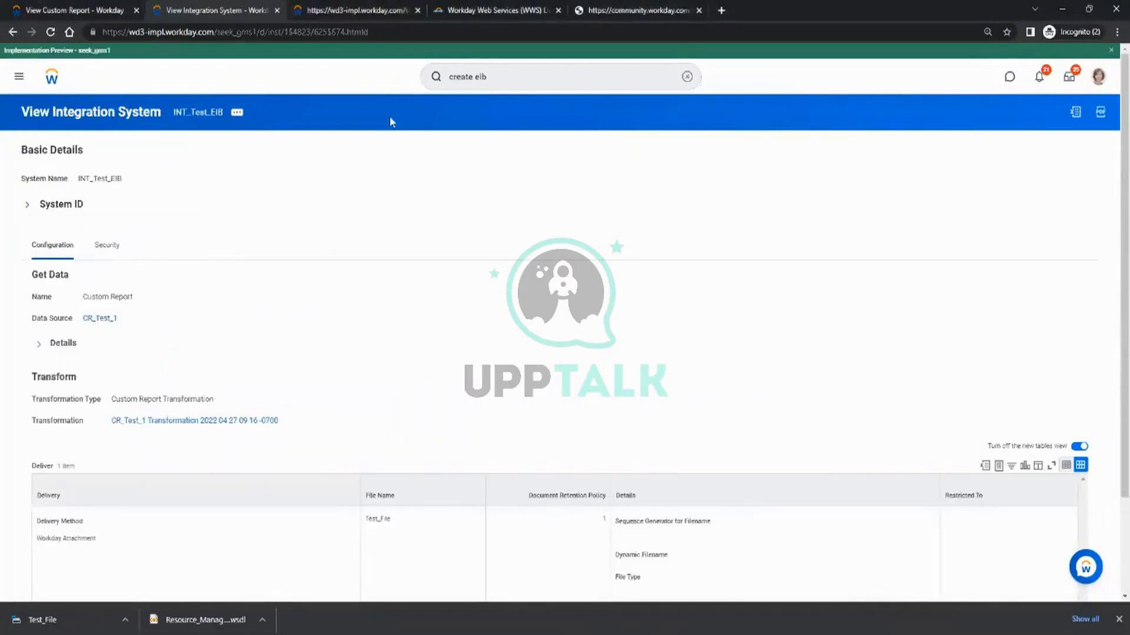
click(235, 114)
mouse_move(272, 245)
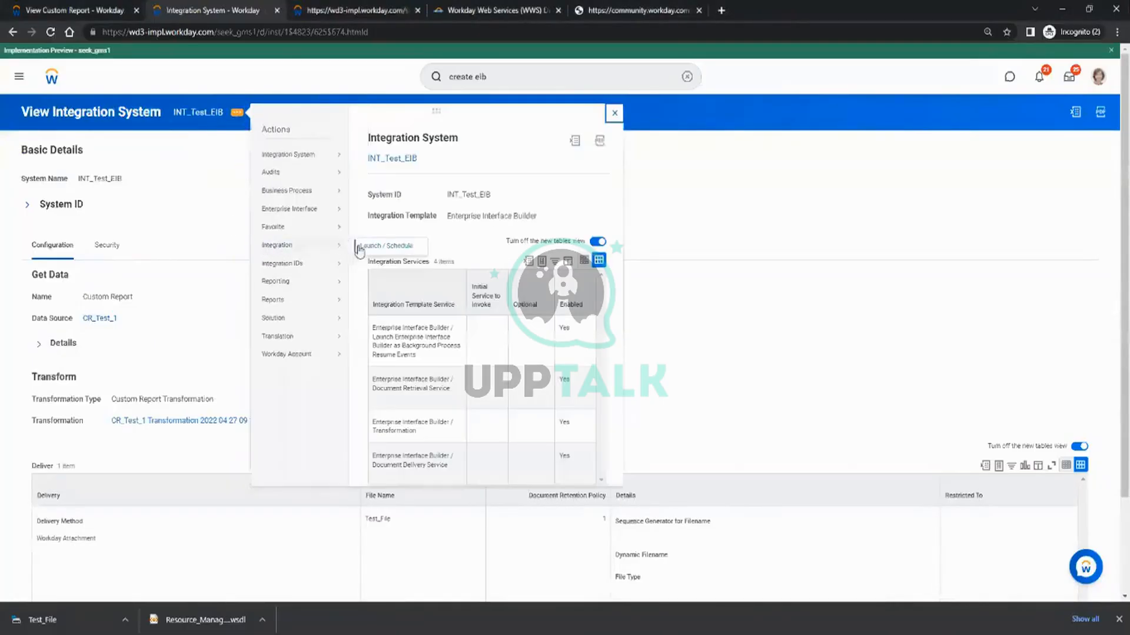
mouse_move(312, 211)
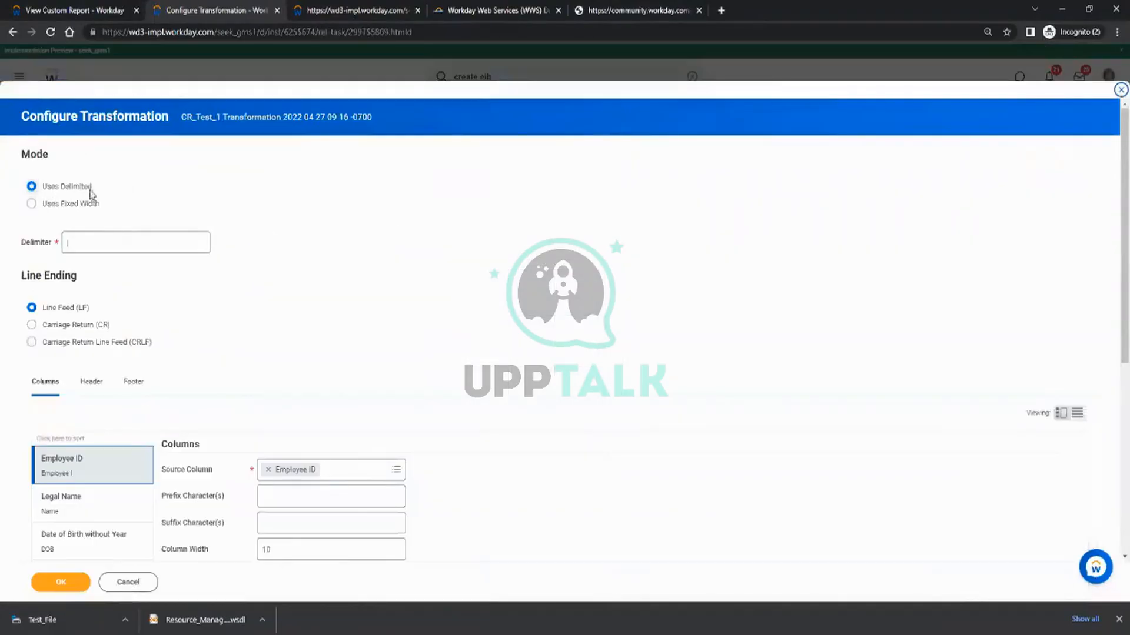
Switch the transformation mode to Uses Fixed Width and set the Legal Name column's width to 10.
click(68, 204)
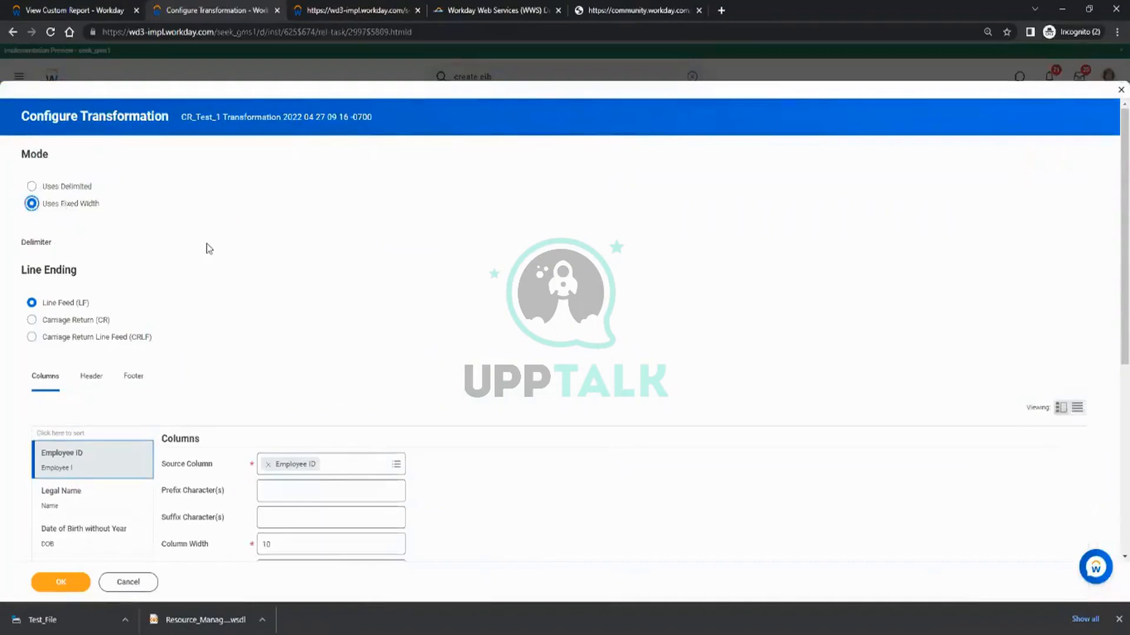
scroll(320, 249, down, 3)
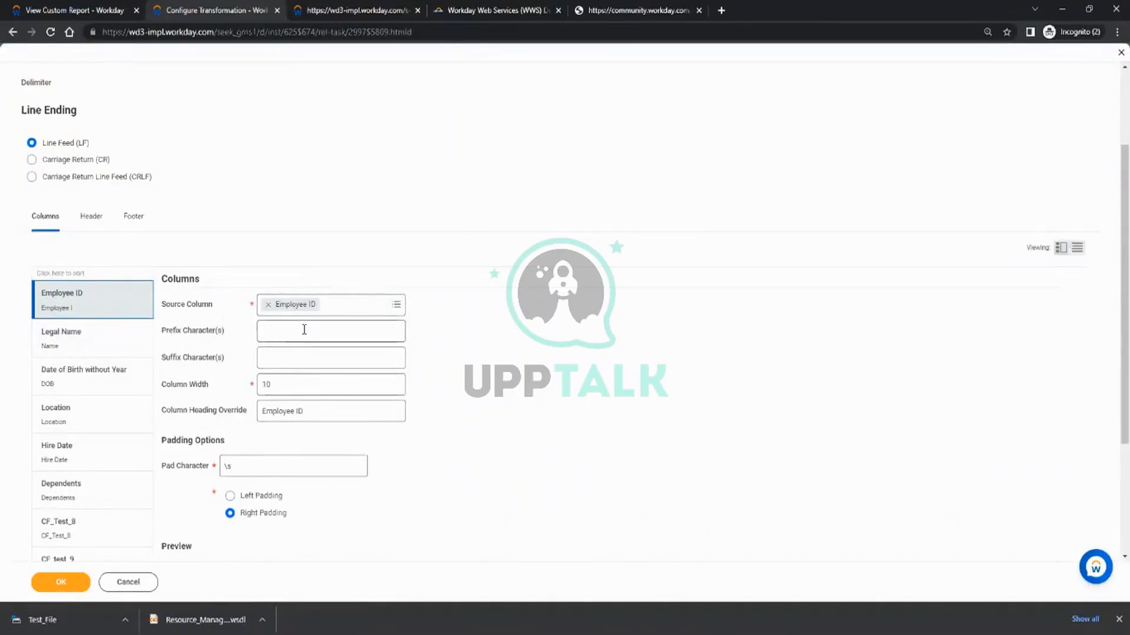
click(286, 337)
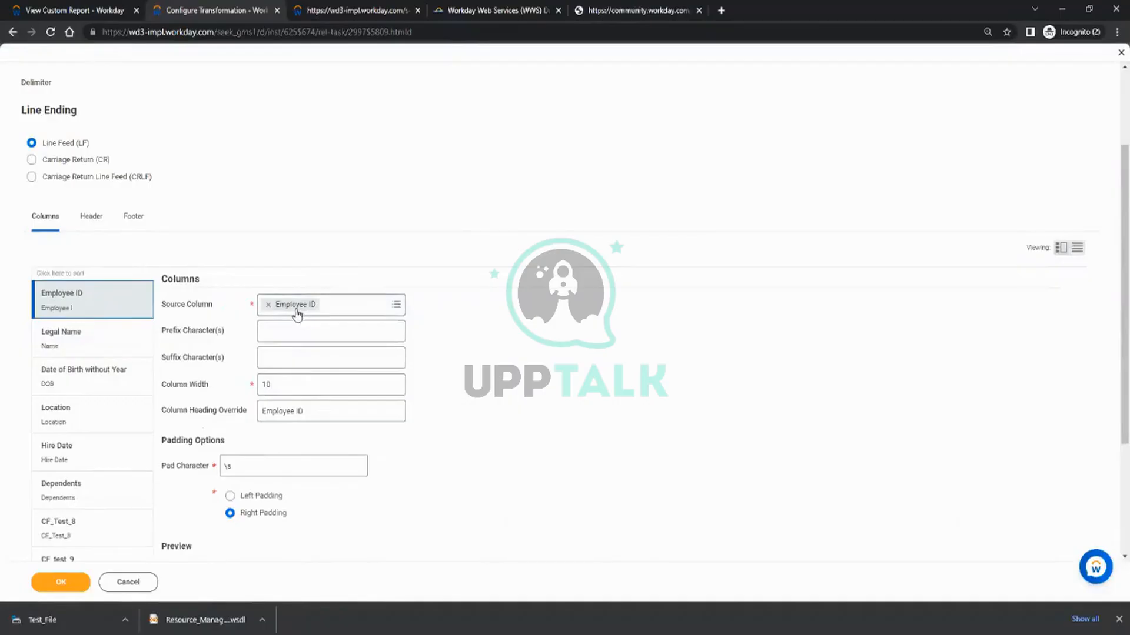
click(283, 383)
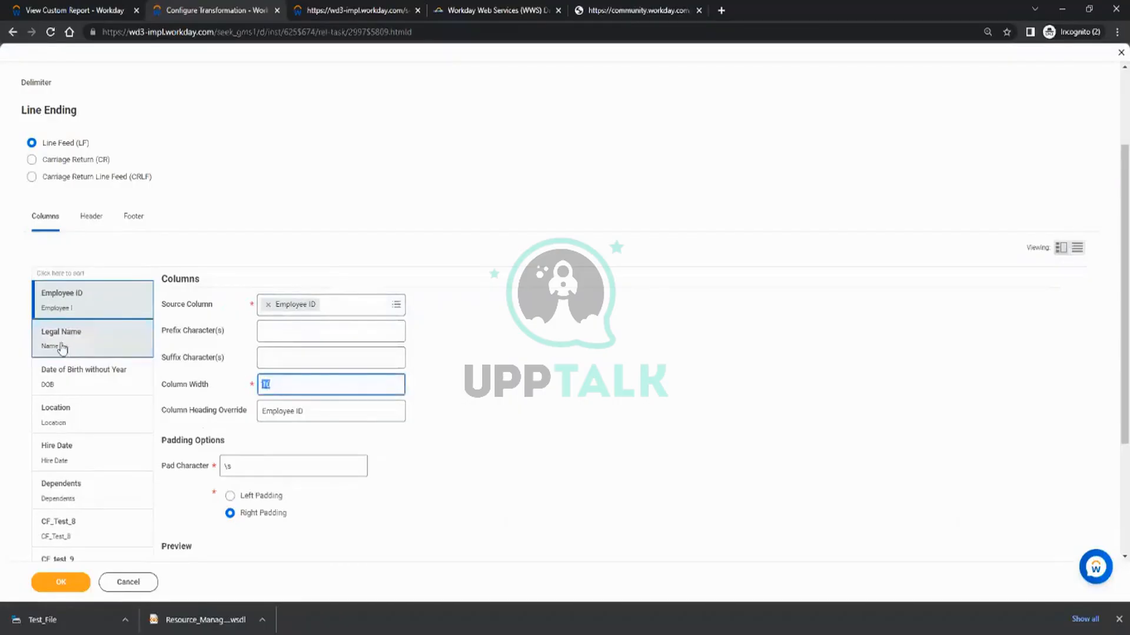
click(59, 339)
click(283, 384)
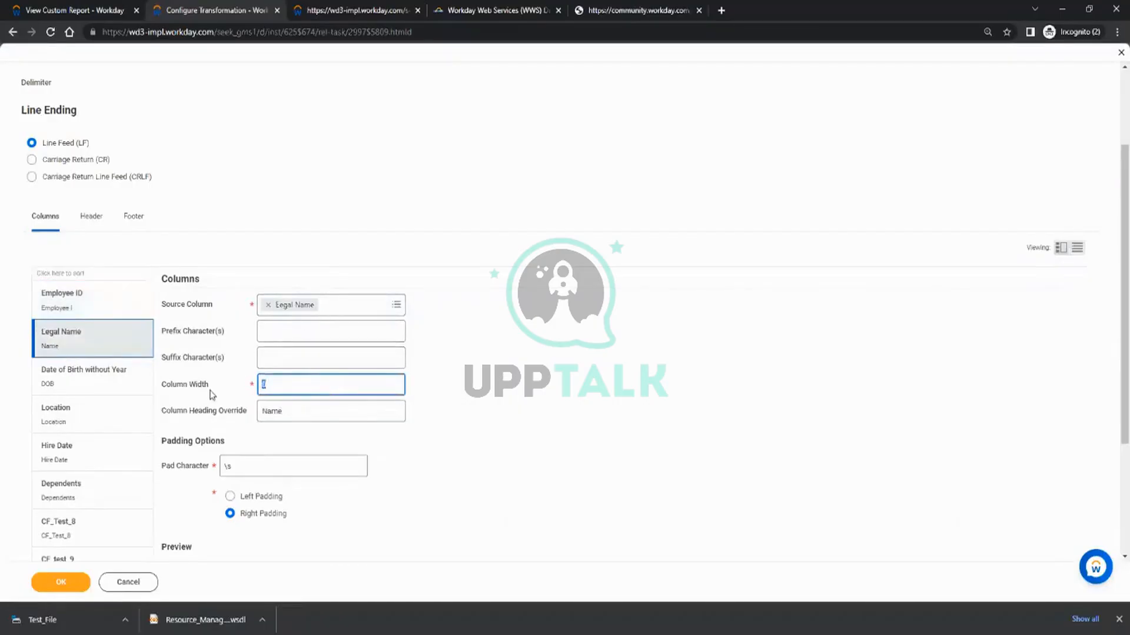
text(0)
Check the DOB value's length in the Notepad output and set the Date of Birth without Year column's width to 10.
click(83, 376)
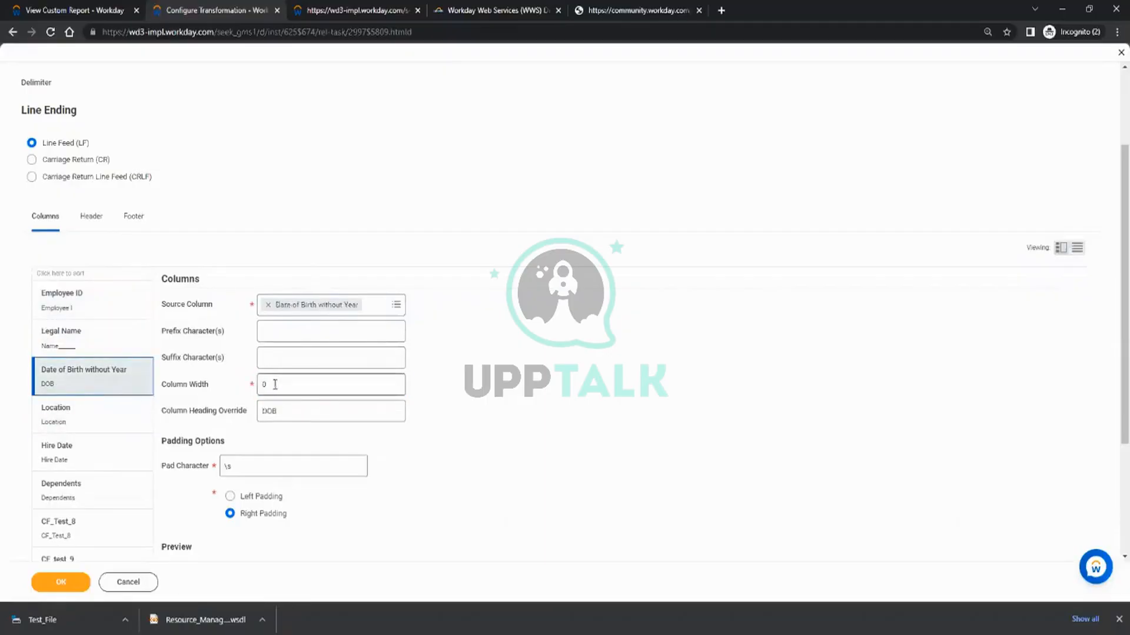
click(272, 383)
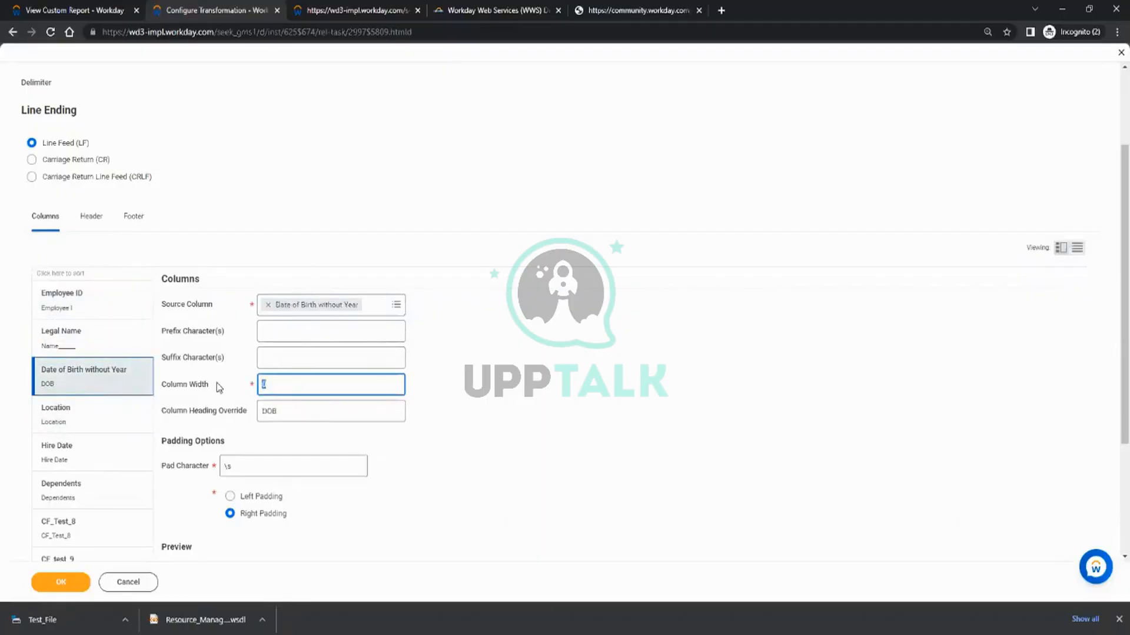
key(alt)
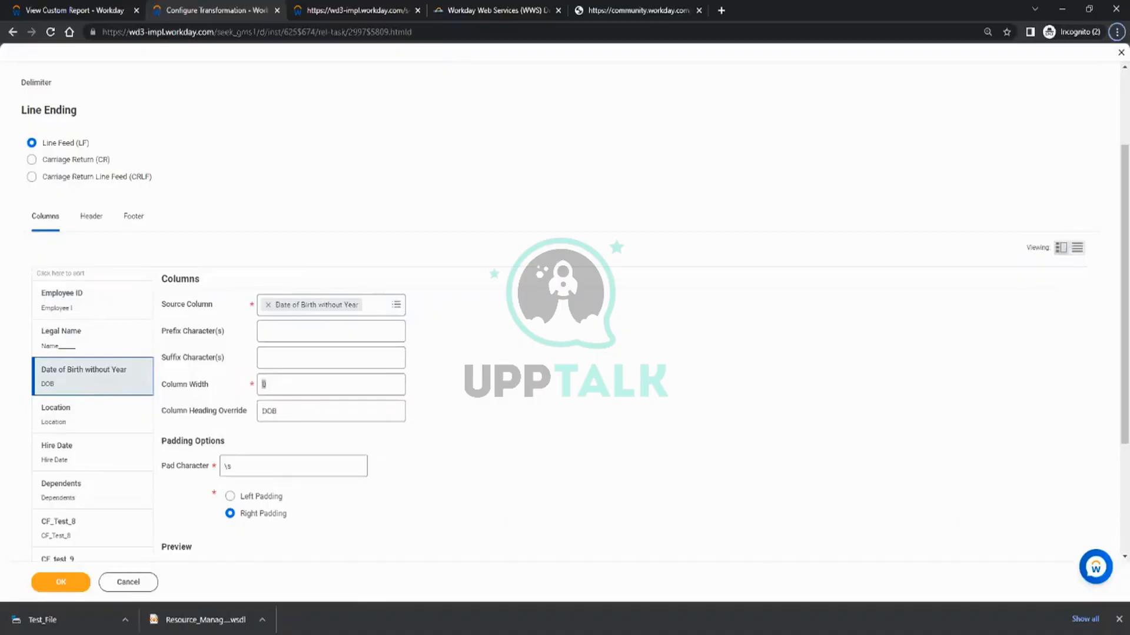
key(alt+Tab)
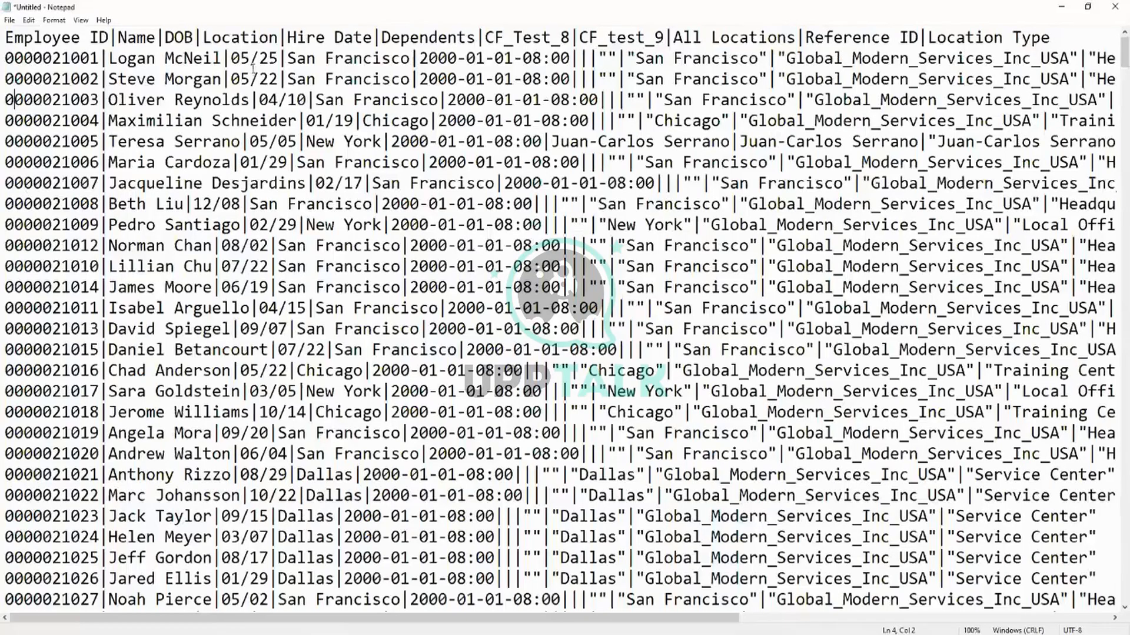
drag(231, 57, 272, 57)
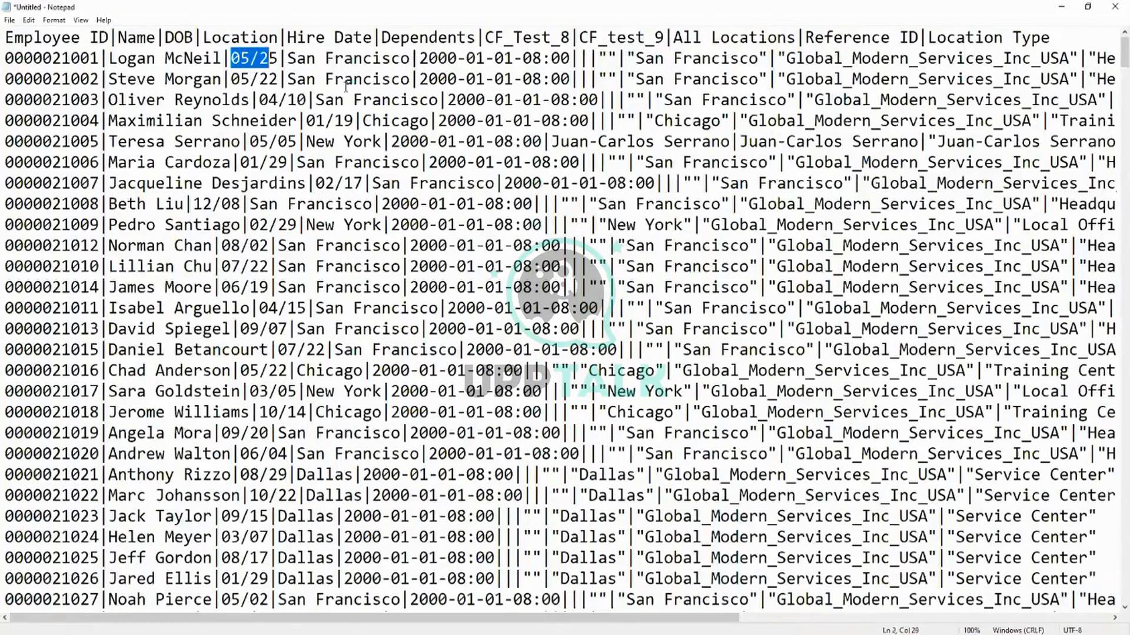
key(alt+Tab)
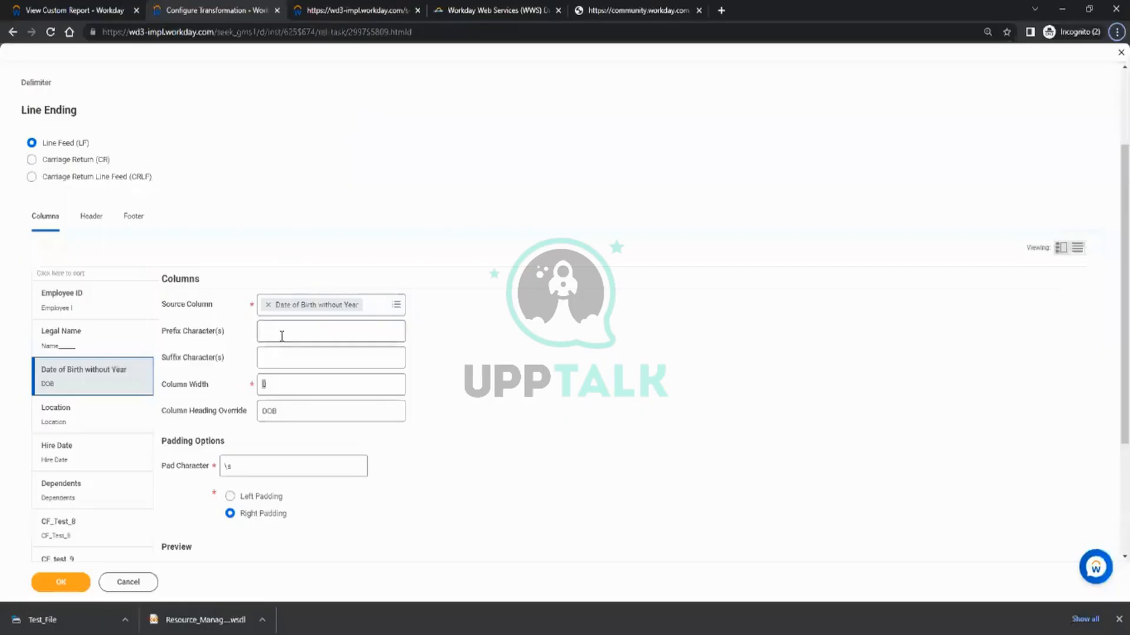
click(290, 389)
text(1)
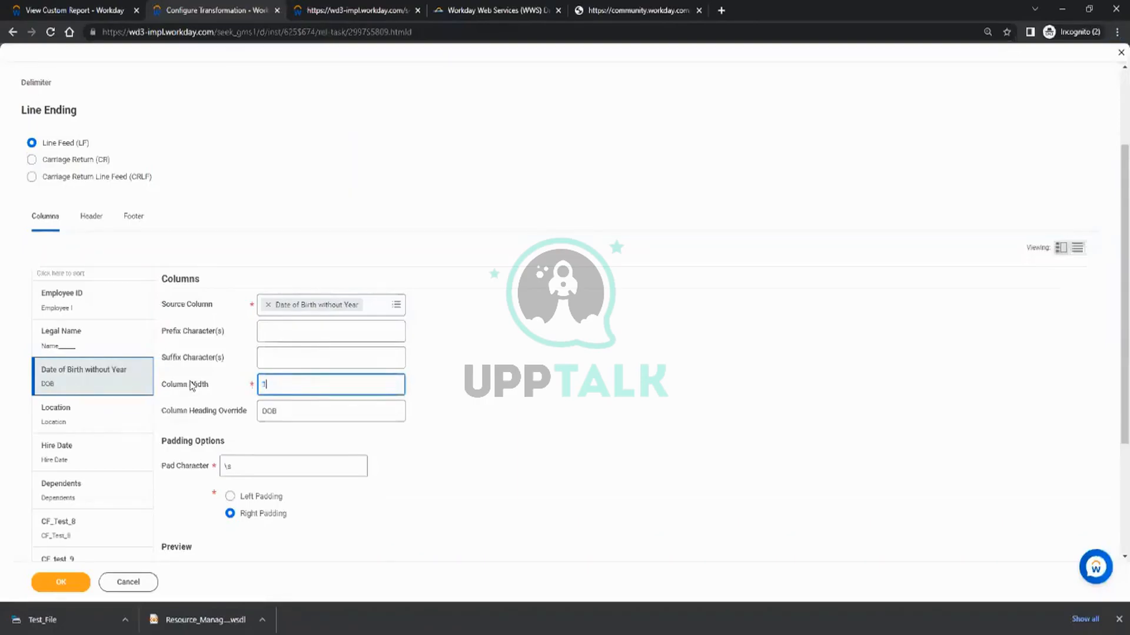
text(0)
Set the column widths of Location and Hire Date to 10.
click(53, 405)
drag(294, 379, 242, 385)
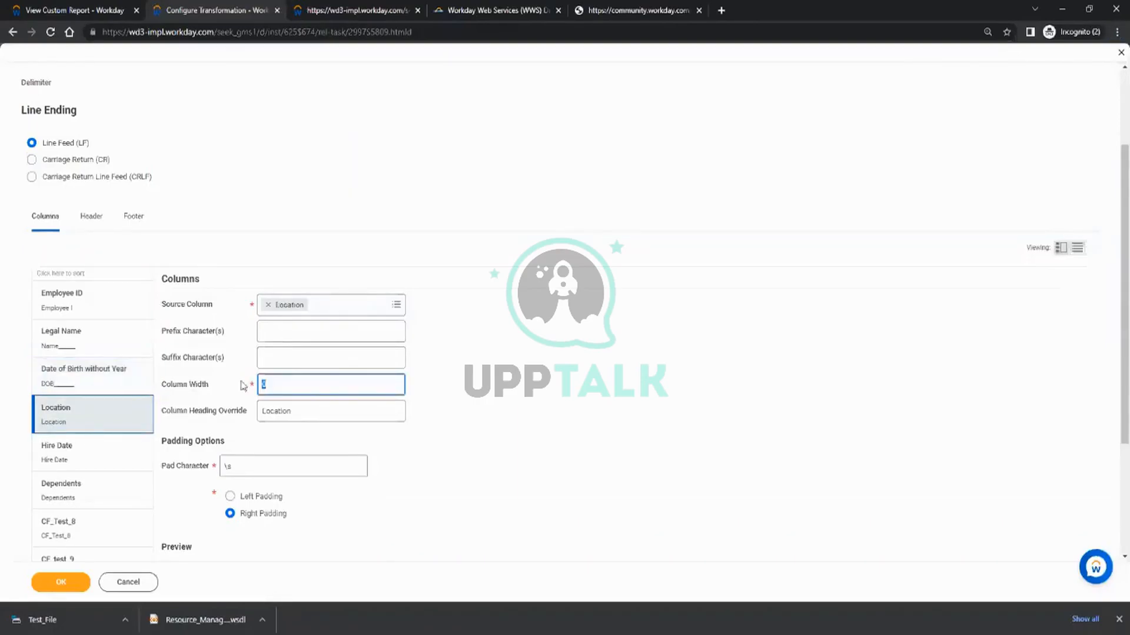
text(10)
click(109, 453)
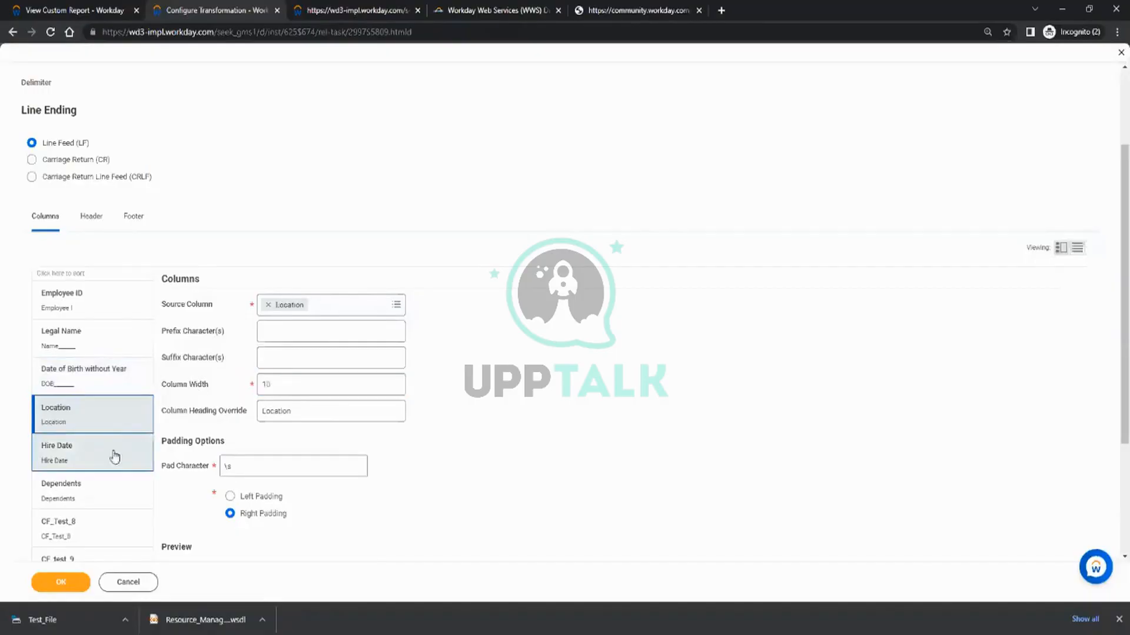
drag(282, 386, 183, 388)
text(10)
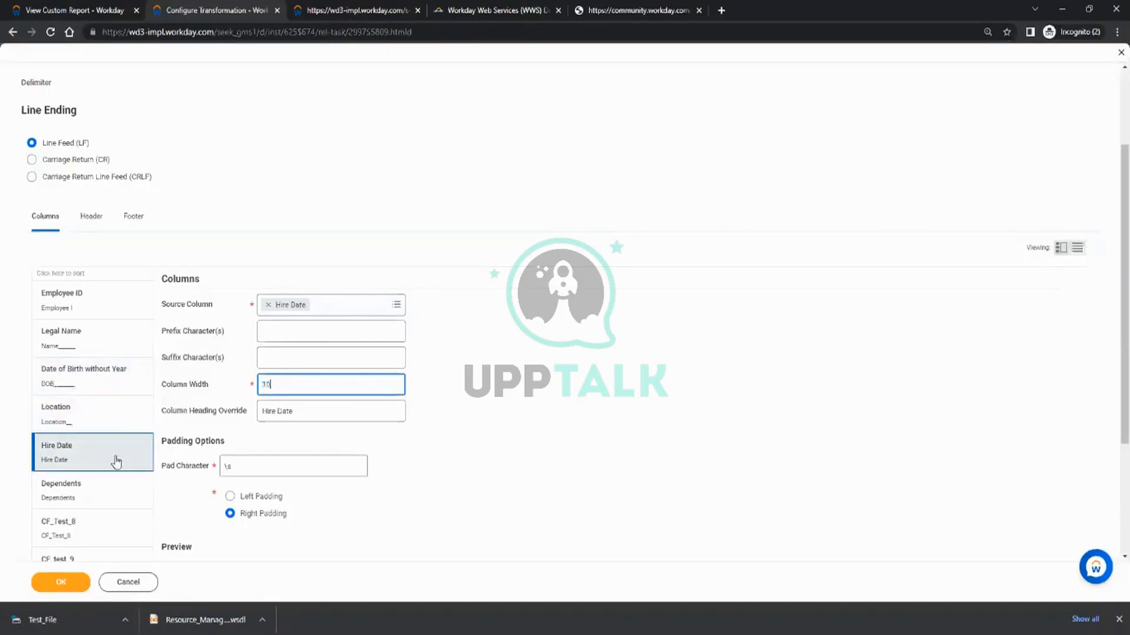
Enter 0 as the Dependents column's heading override.
click(101, 496)
click(169, 383)
key(Tab)
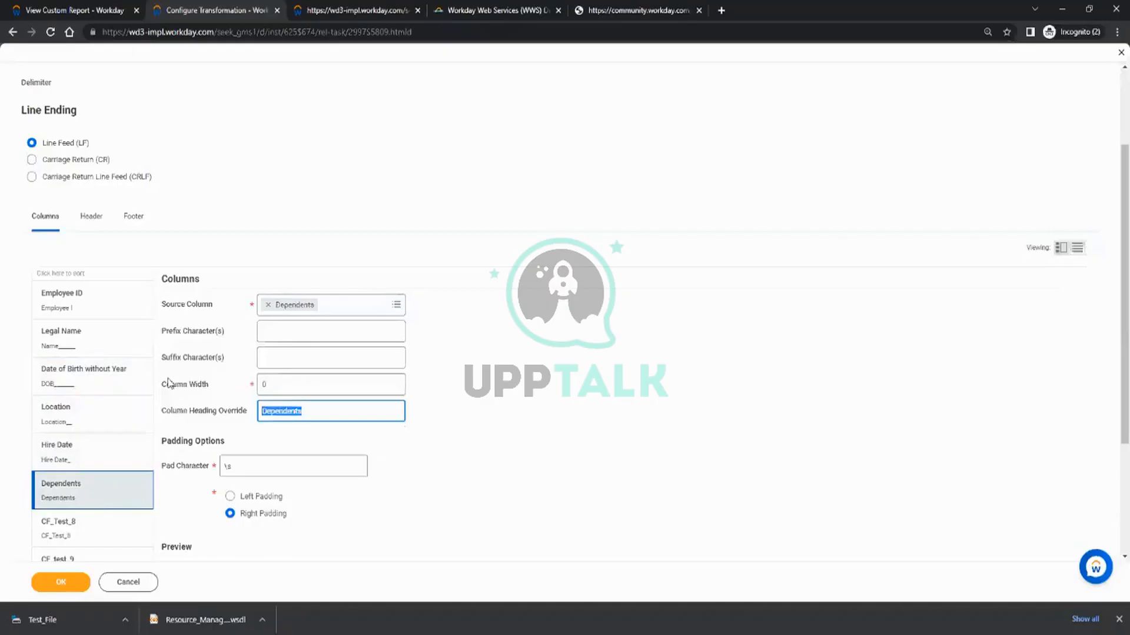
text(0)
Set the column widths of CF_Test_8 and CF_test_9 to 5.
click(100, 532)
drag(289, 388, 182, 389)
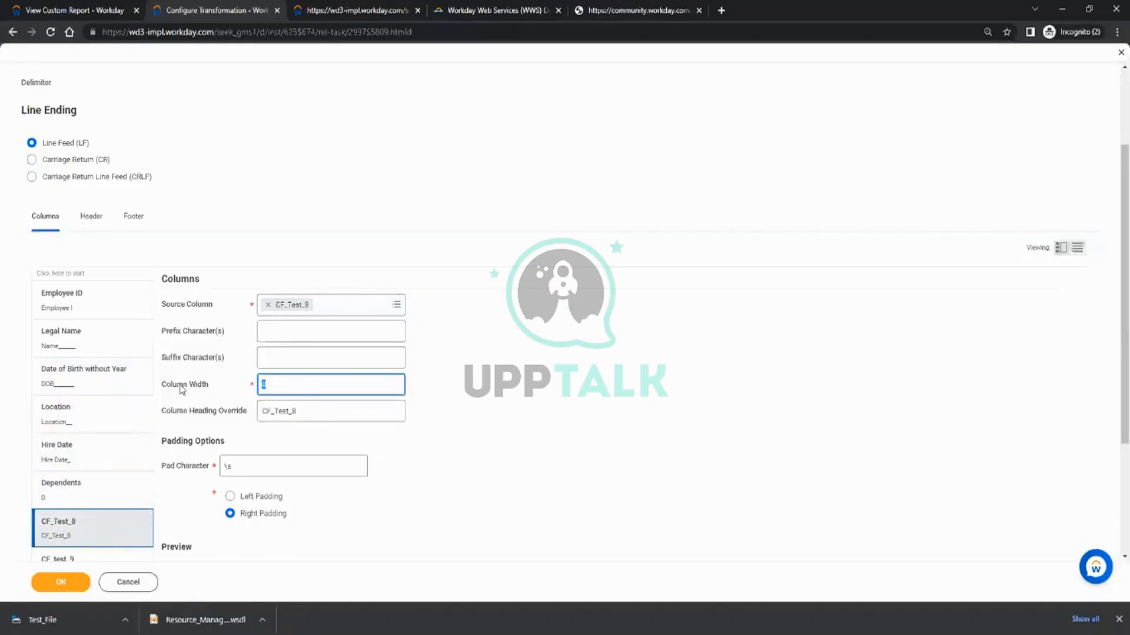
text(8)
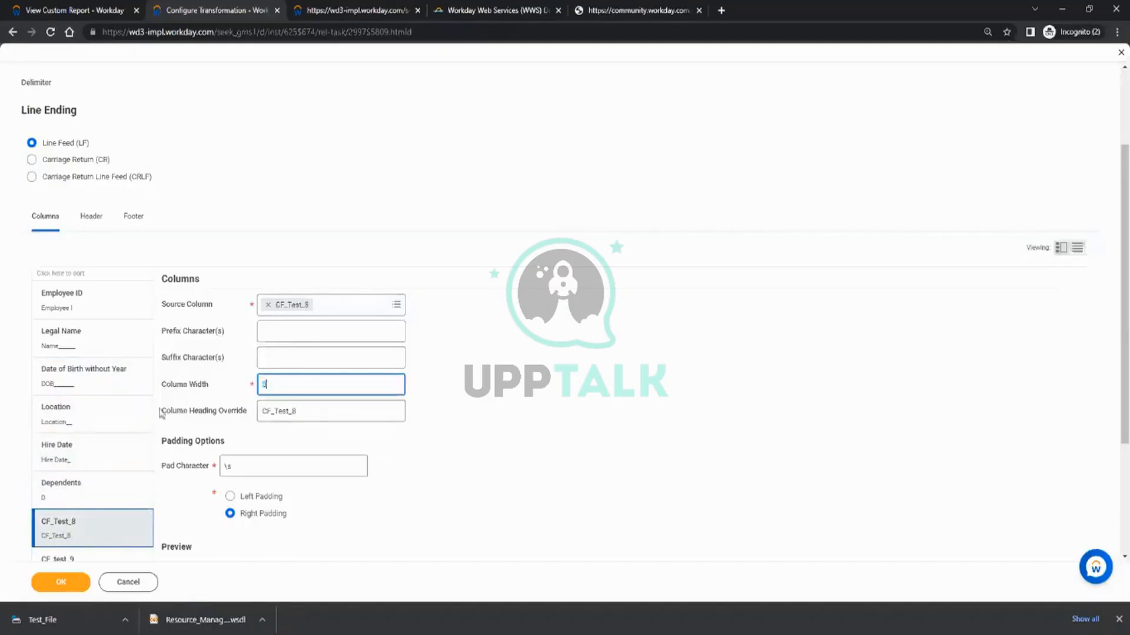
scroll(53, 453, down, 2)
click(100, 450)
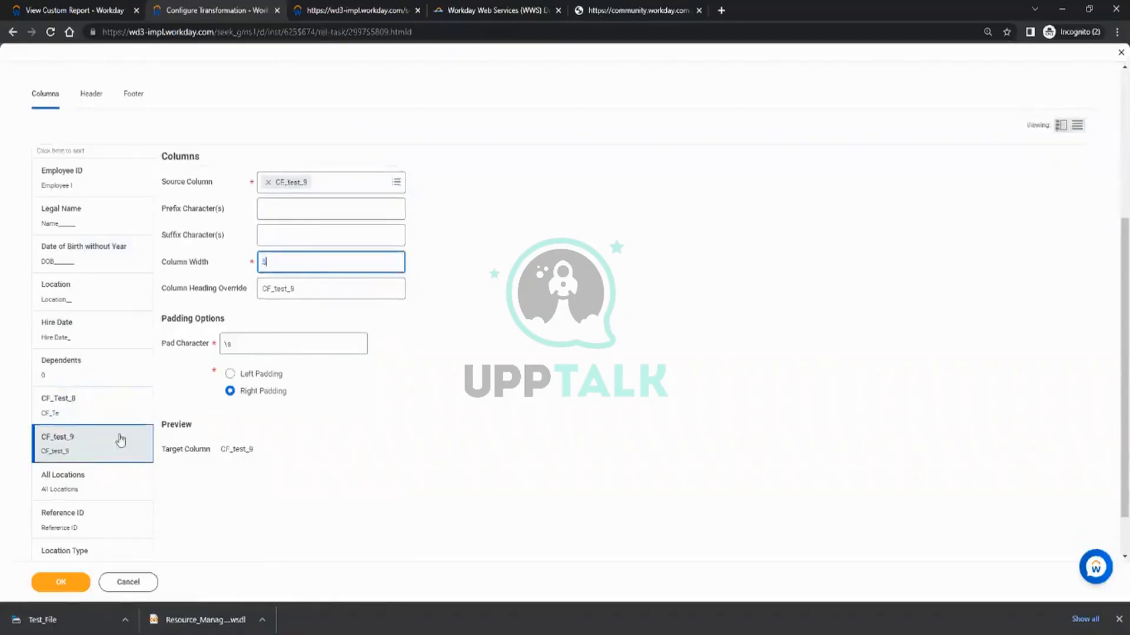
Set the column widths of All Locations, Reference ID and Location Type to 5.
click(116, 480)
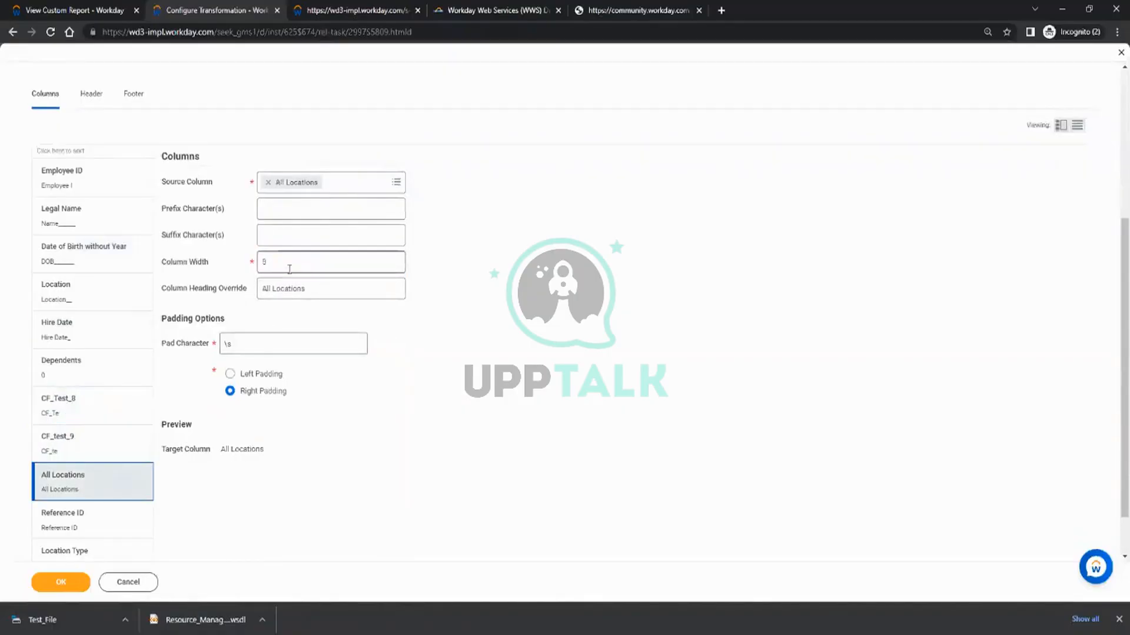
click(78, 524)
click(314, 259)
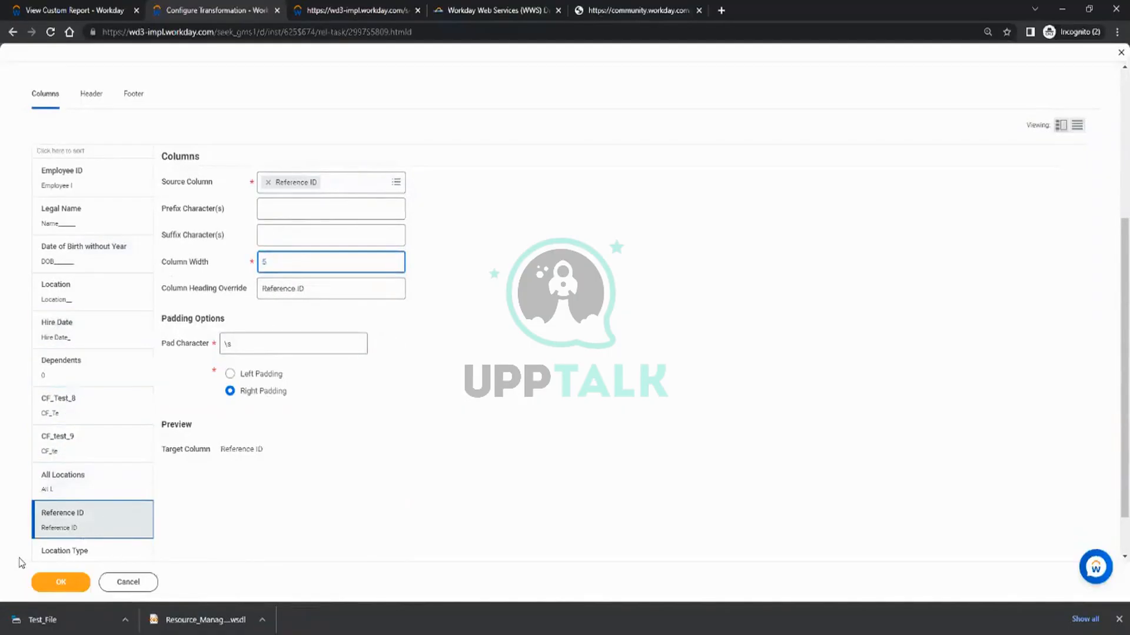
click(41, 553)
scroll(86, 429, down, 1)
double_click(285, 205)
text(5)
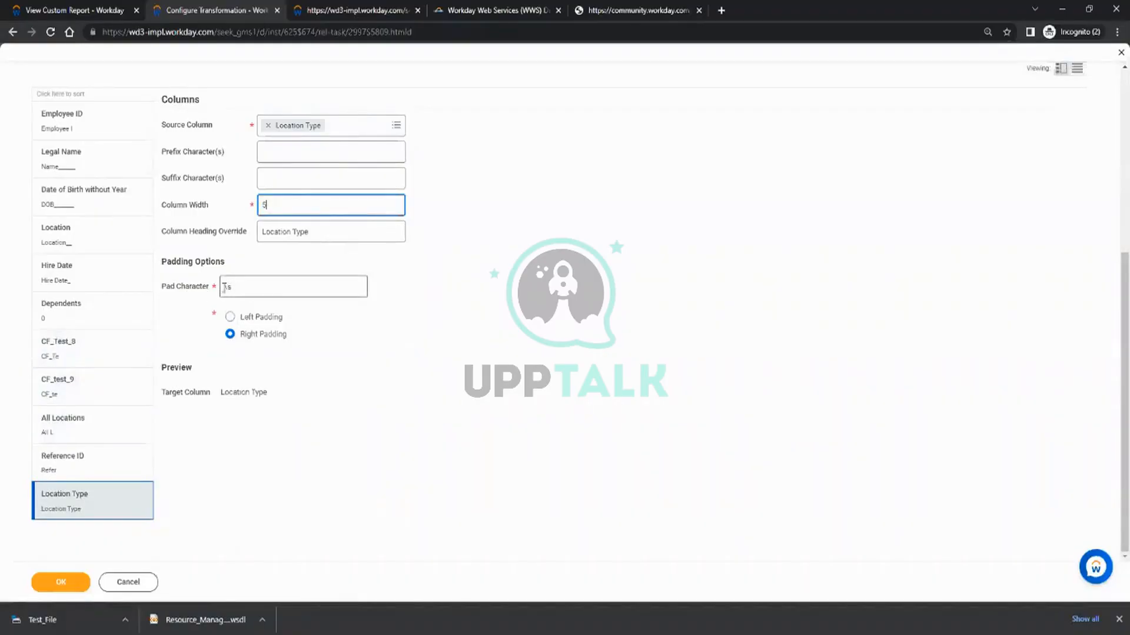
Try to save the fixed-width transformation and read the details of the reported error.
scroll(235, 385, up, 1)
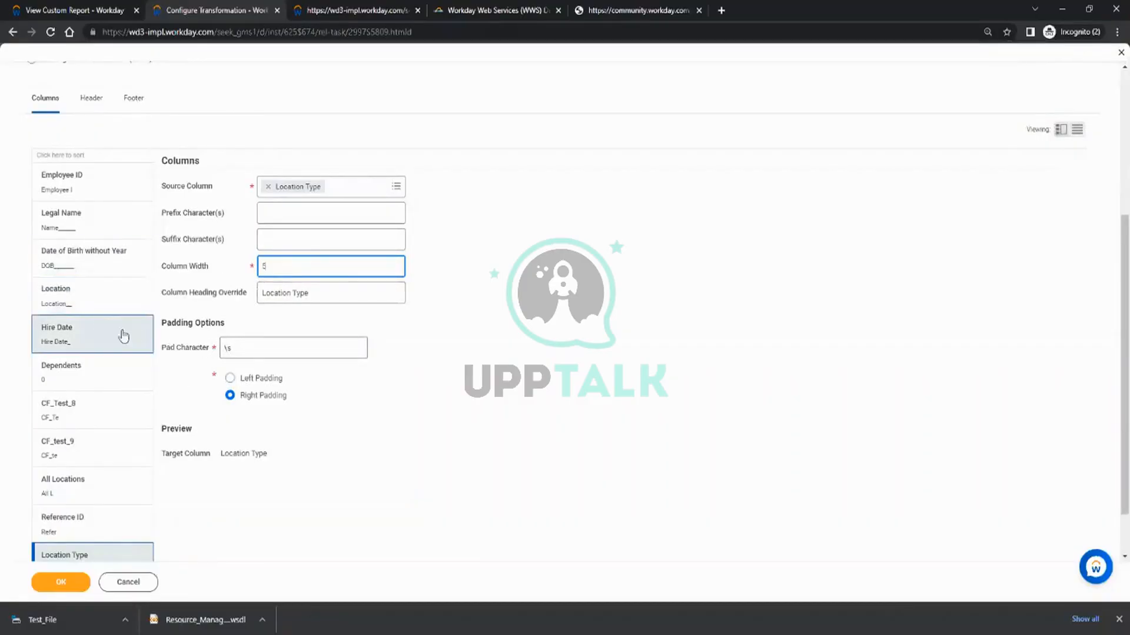
scroll(146, 302, up, 4)
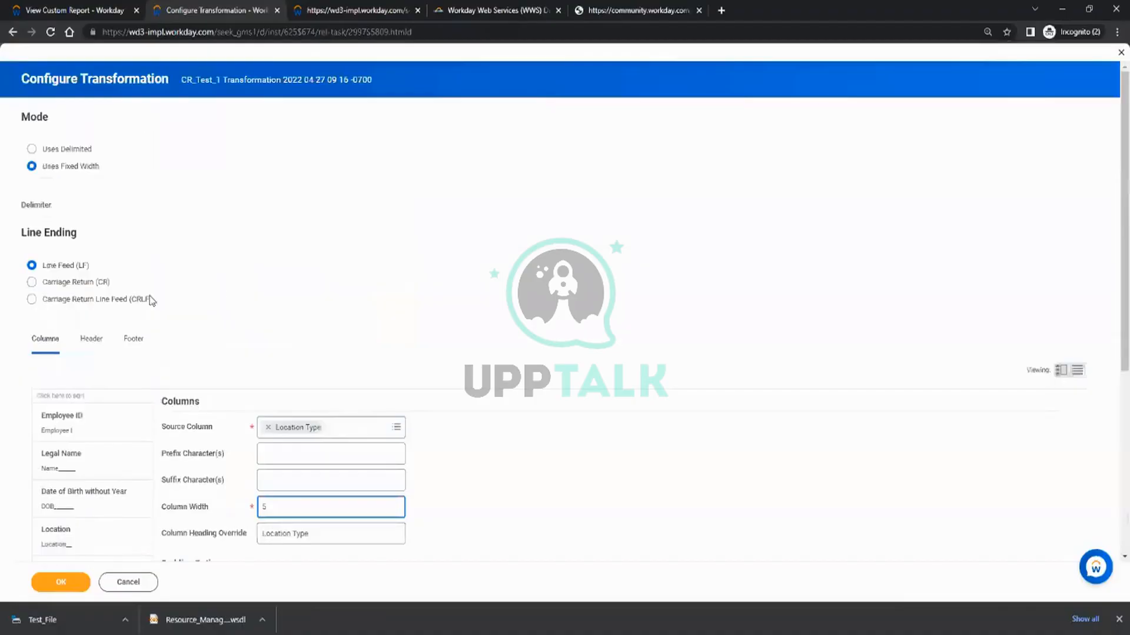
click(63, 583)
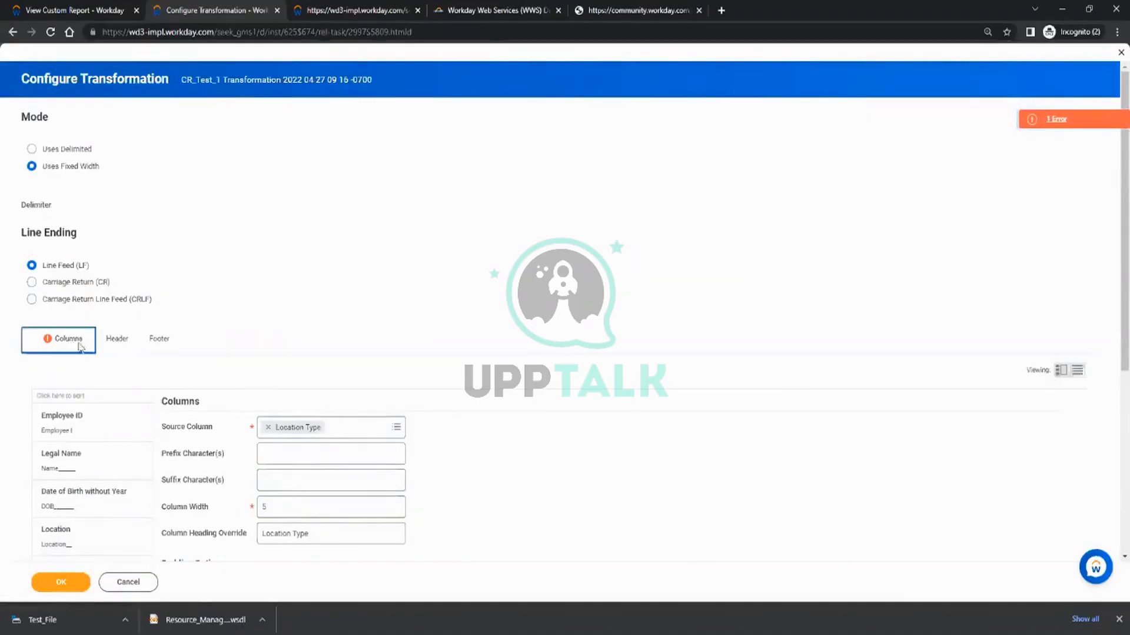
click(1057, 119)
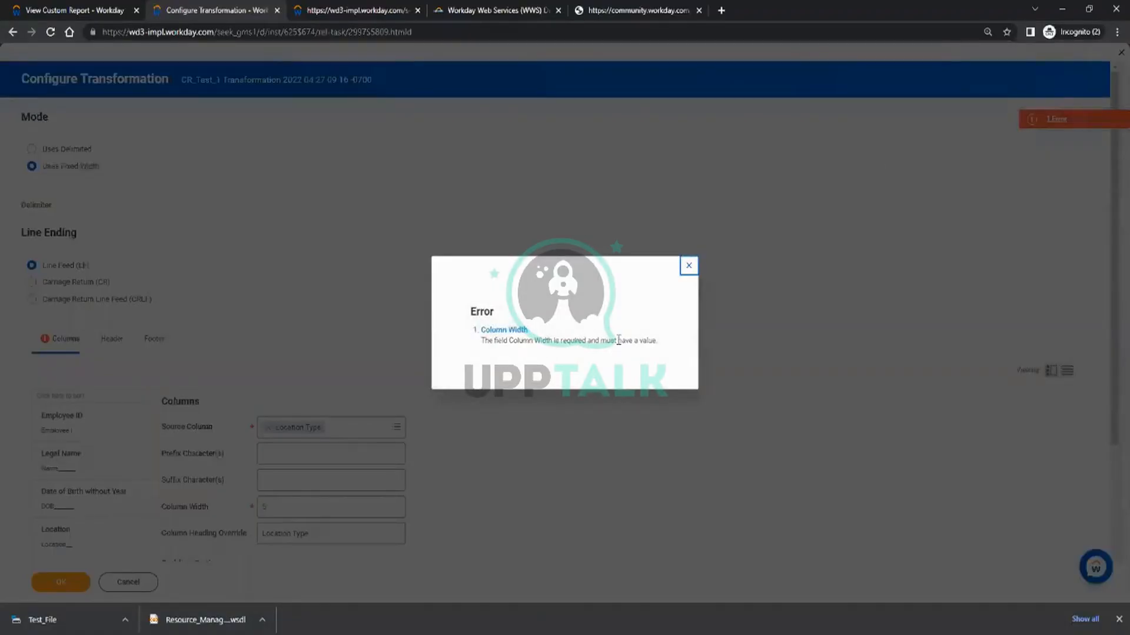
click(688, 266)
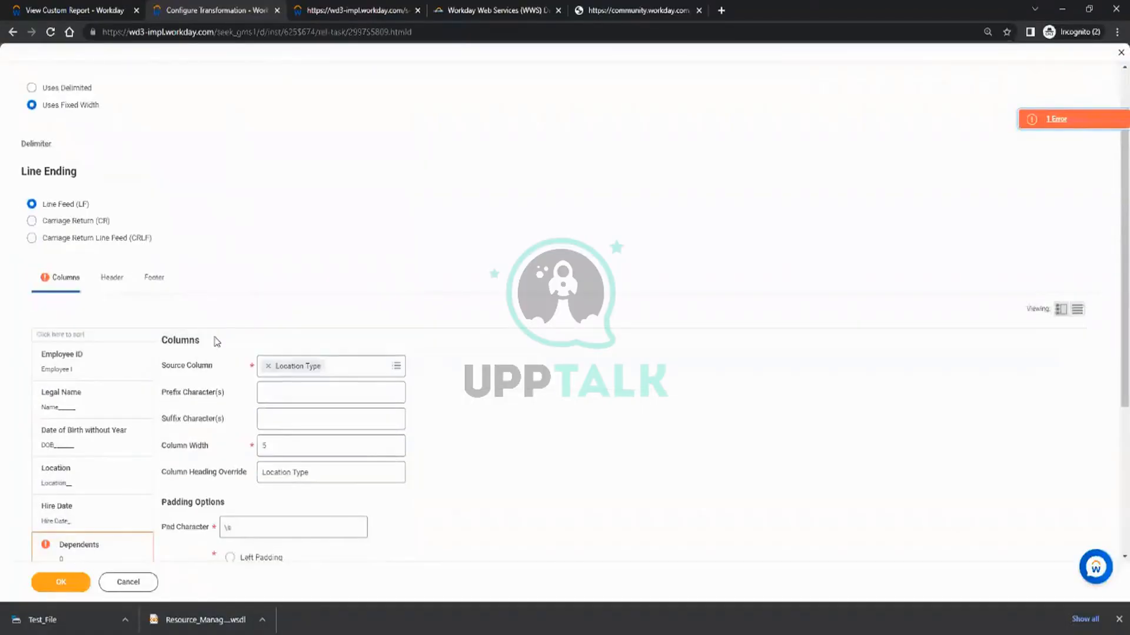
Set the Dependents column's width to 6 and save the fixed-width transformation.
scroll(217, 341, down, 2)
click(79, 429)
click(293, 323)
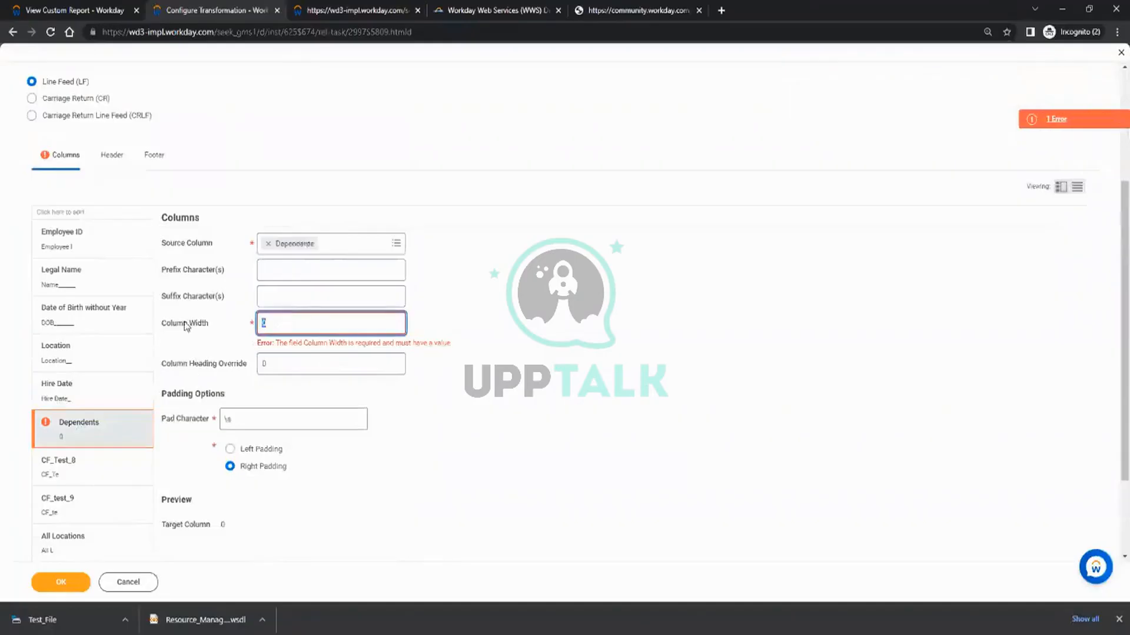
click(512, 391)
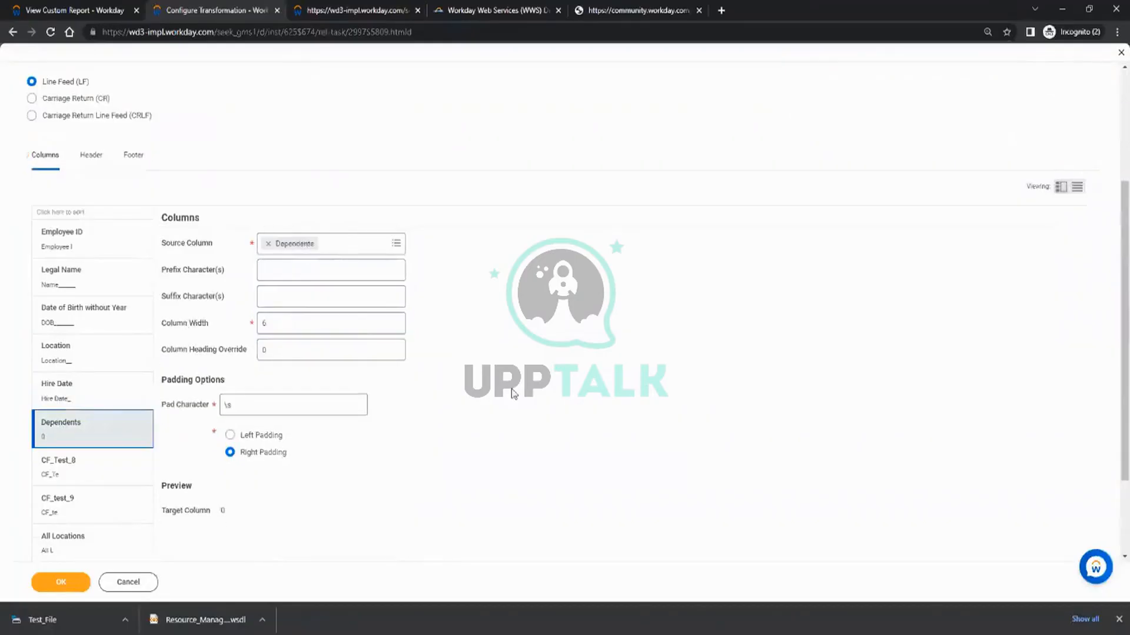
click(52, 580)
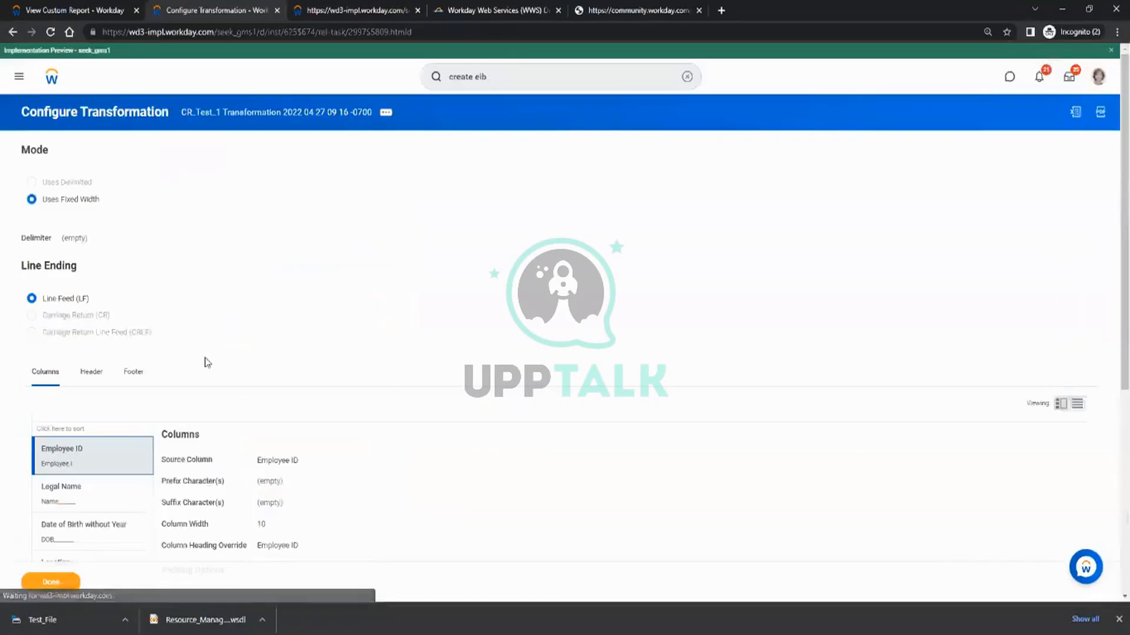
click(53, 580)
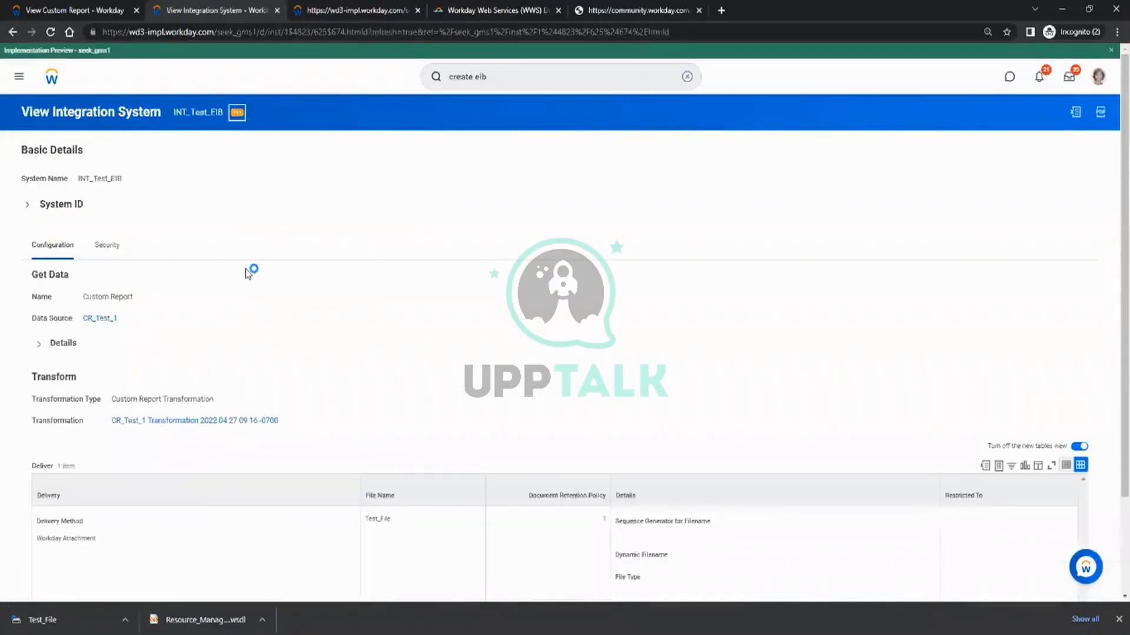
mouse_move(294, 250)
mouse_move(309, 218)
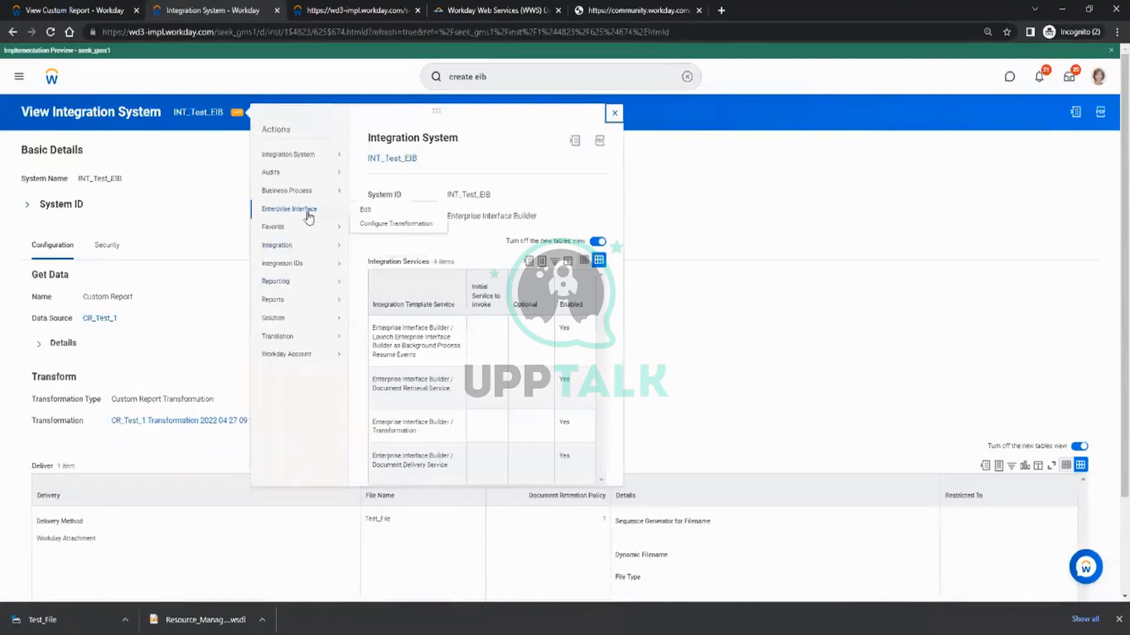
click(378, 224)
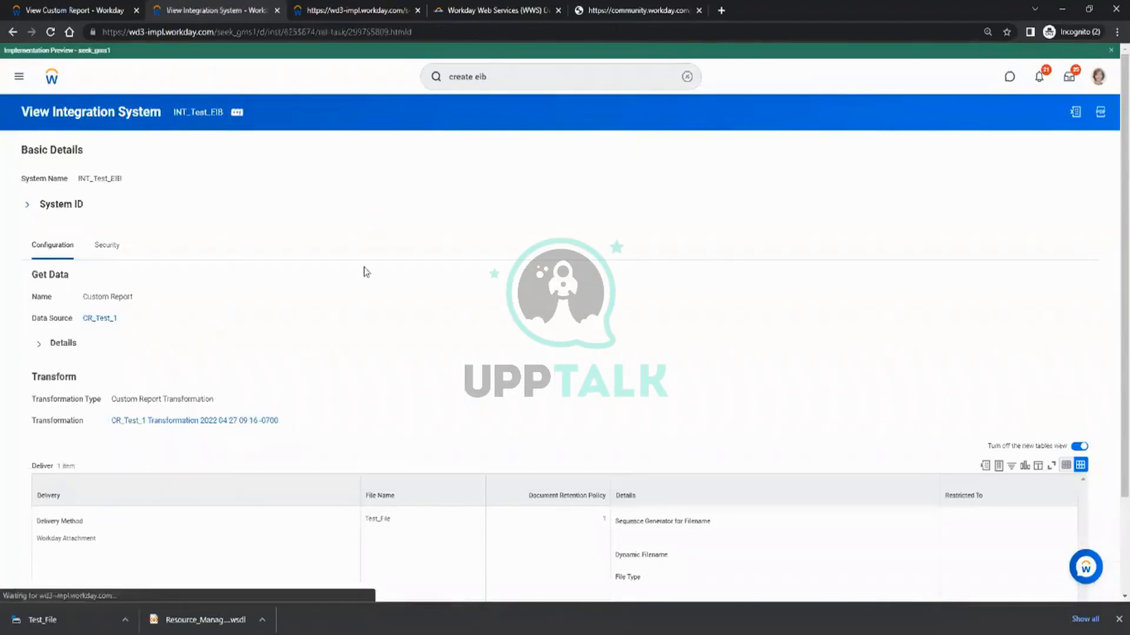
click(127, 582)
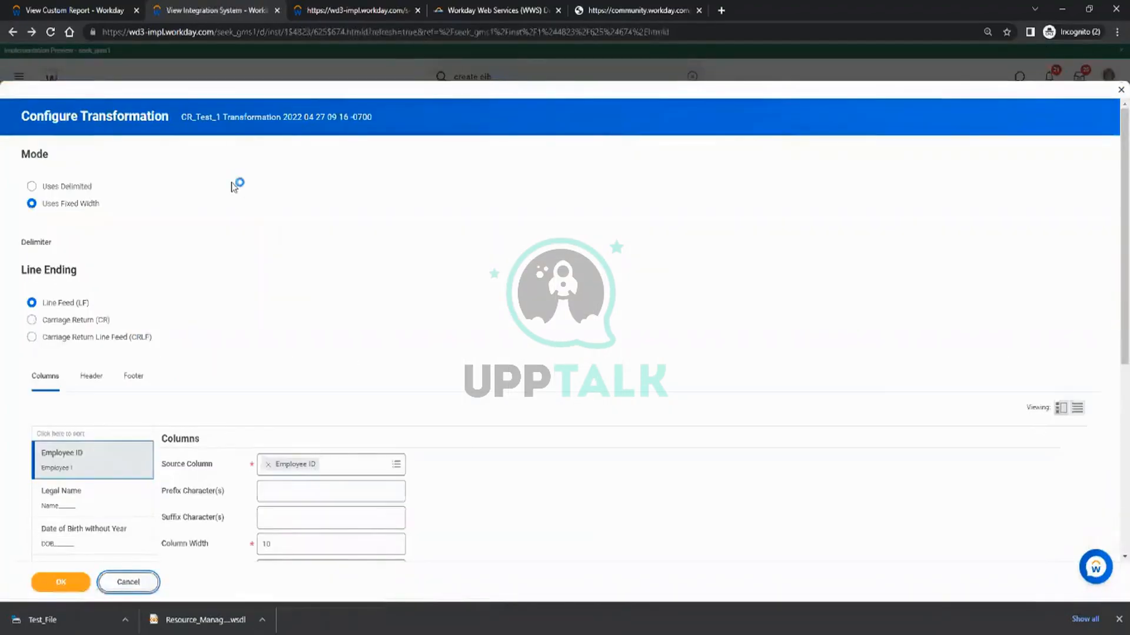
Launch the INT_Test_EIB integration with the Run Now frequency and system default criteria, and refresh its process status.
click(237, 113)
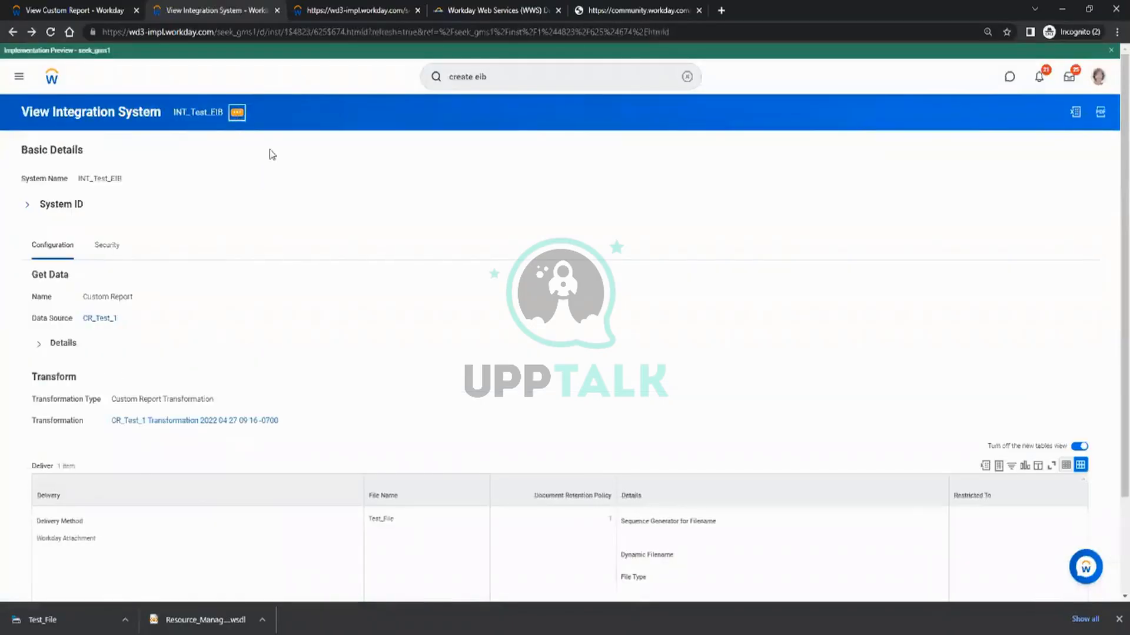
mouse_move(283, 246)
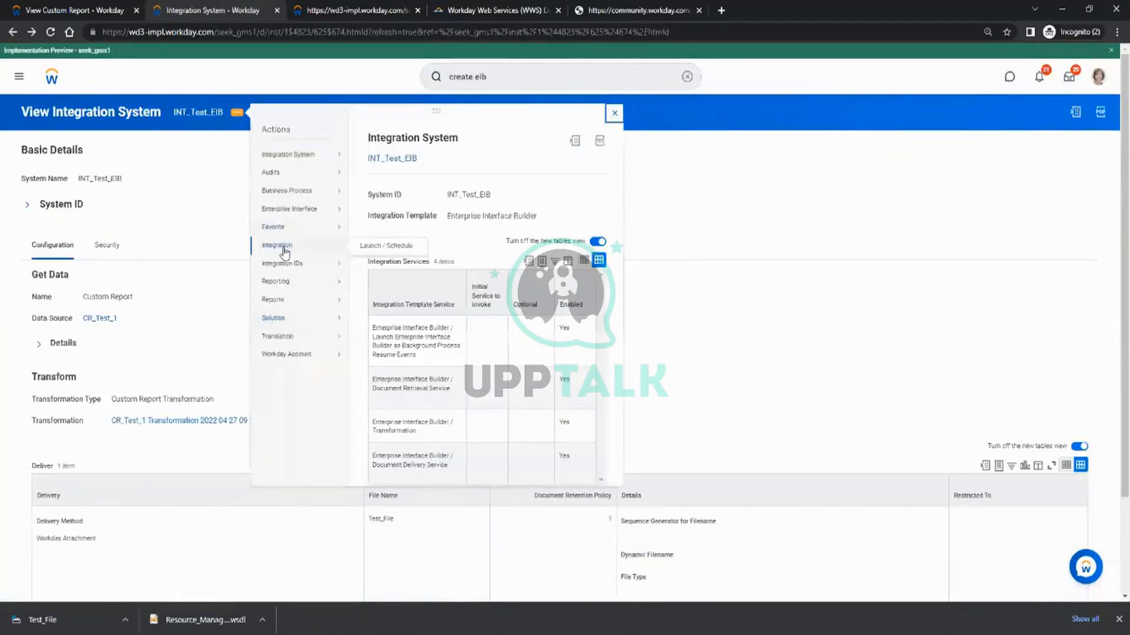
click(380, 246)
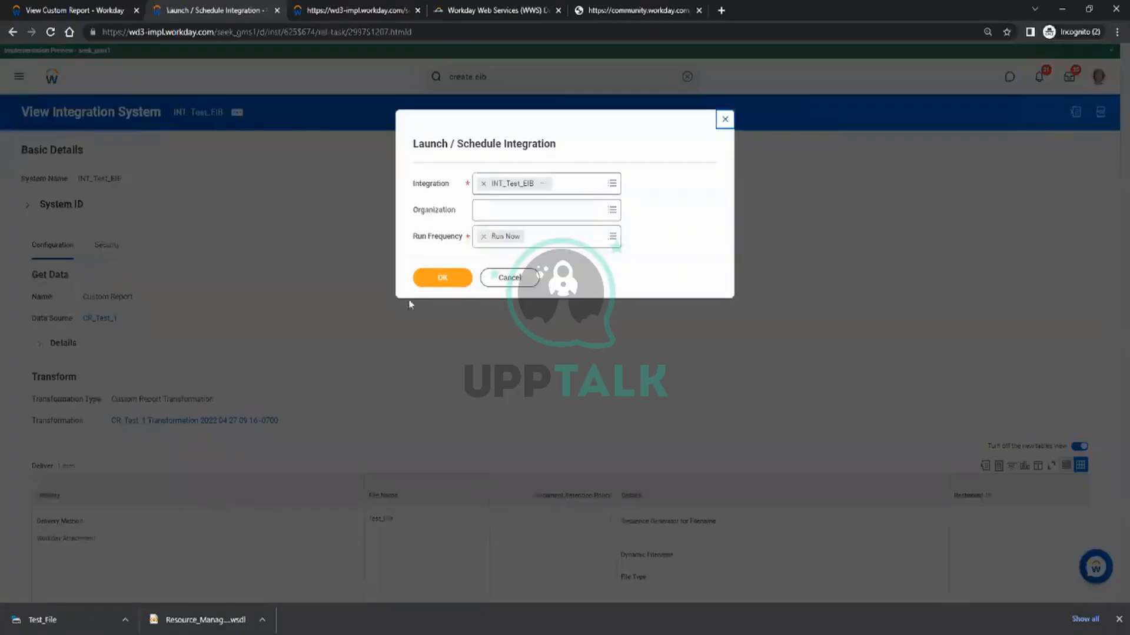
click(429, 288)
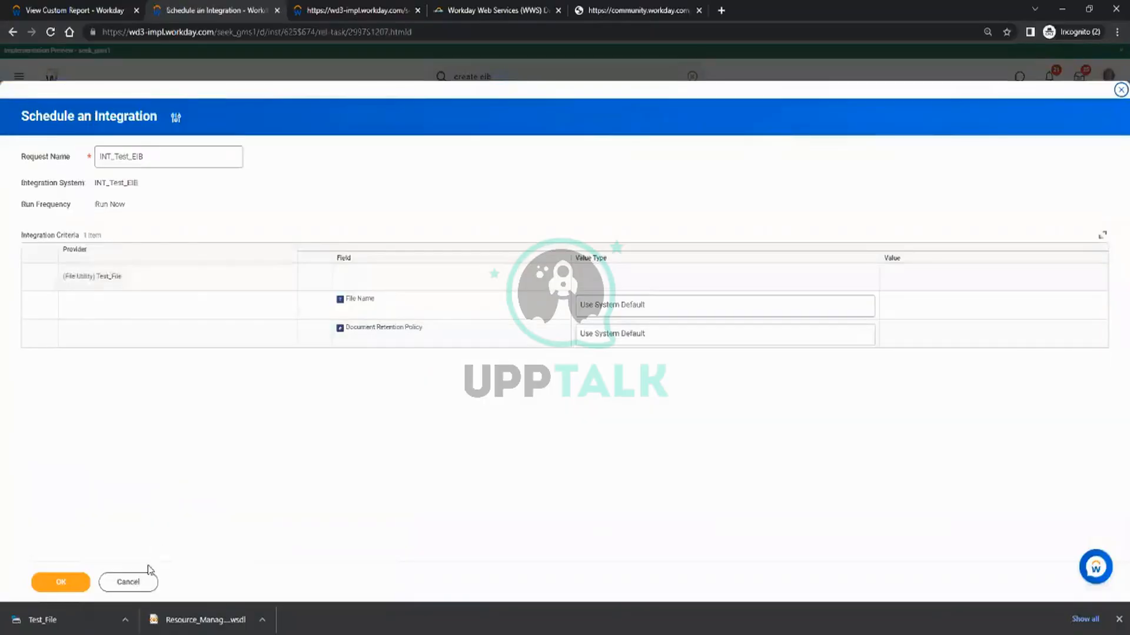
click(58, 581)
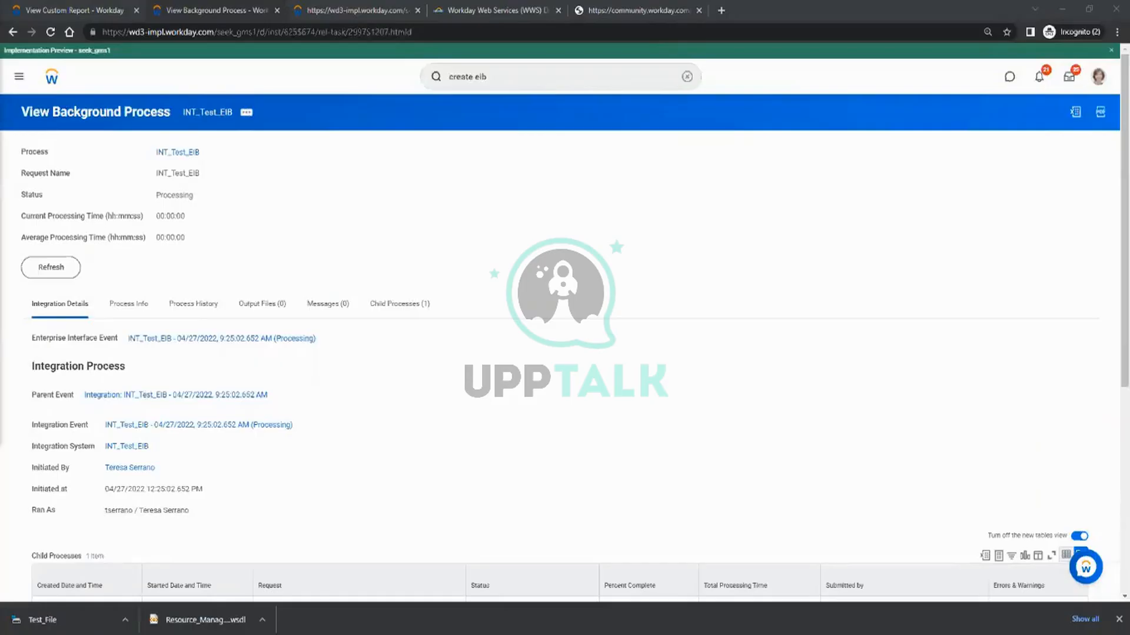
click(48, 269)
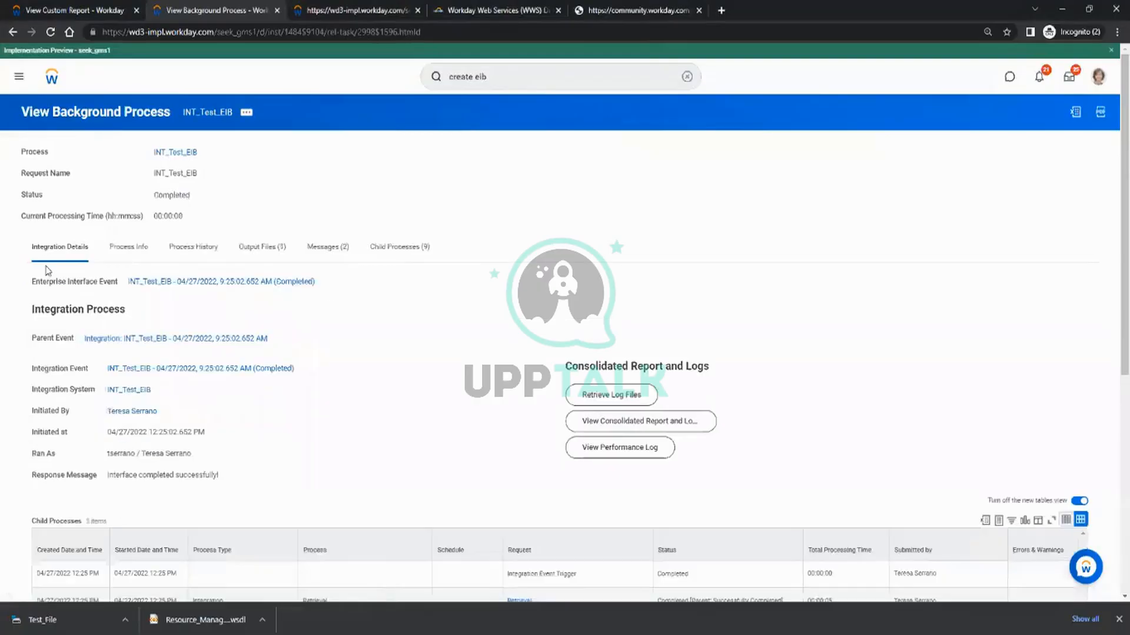
Download the new Test_File output and replace the delimited text in Notepad with its contents.
click(253, 247)
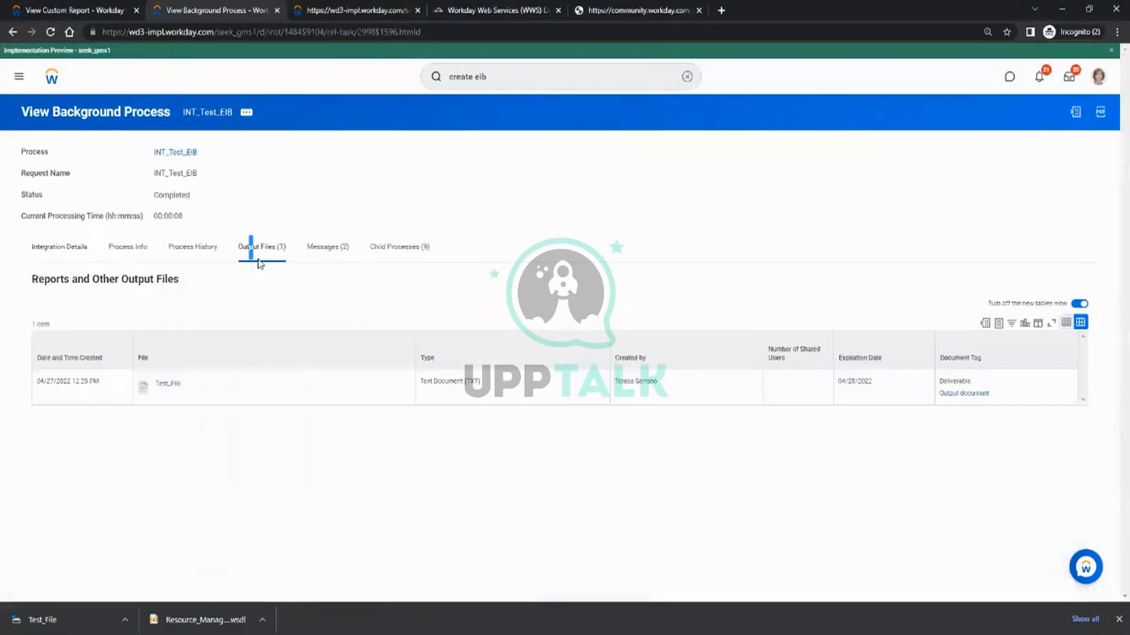
click(171, 385)
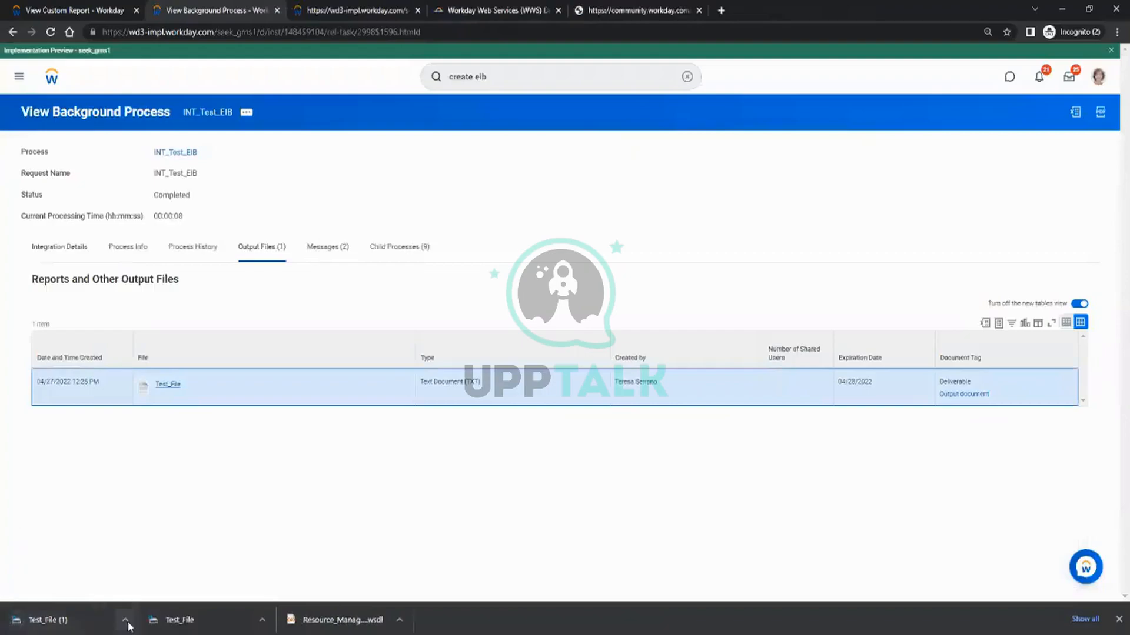
click(127, 623)
click(152, 580)
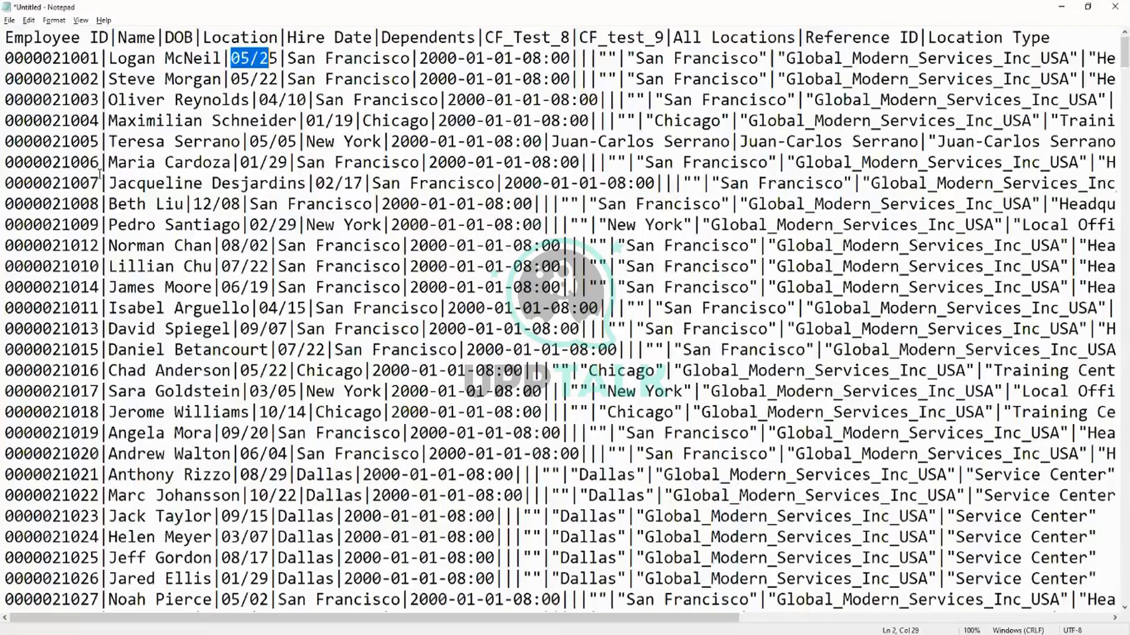
click(184, 204)
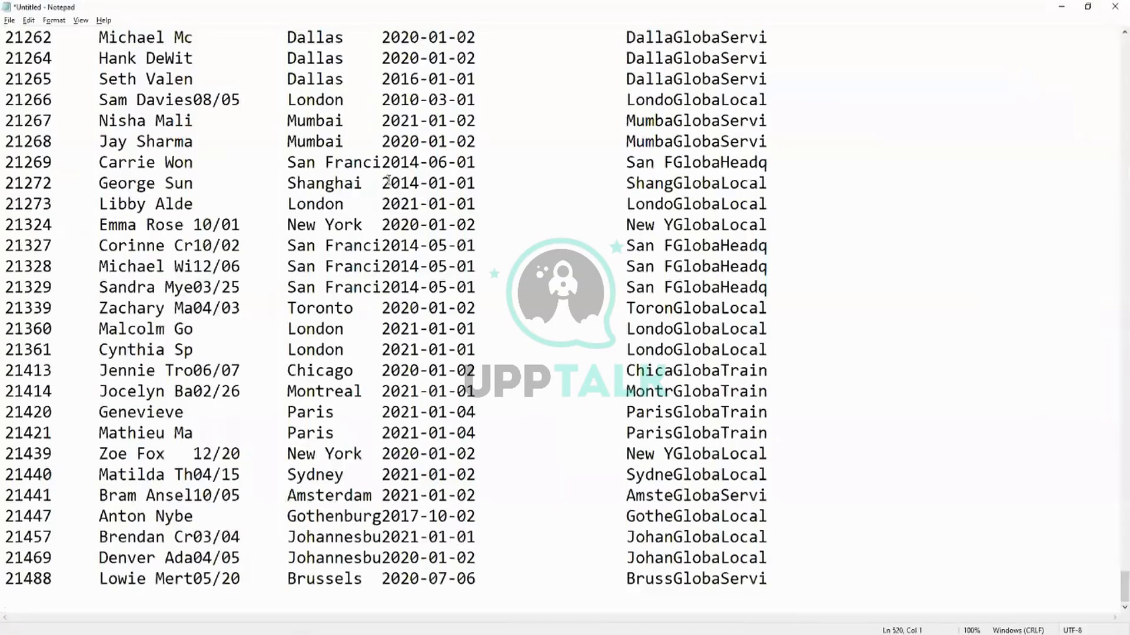
Examine the fixed-width output in Notepad, checking the header row and how the employee rows align by column width.
scroll(388, 181, down, 10)
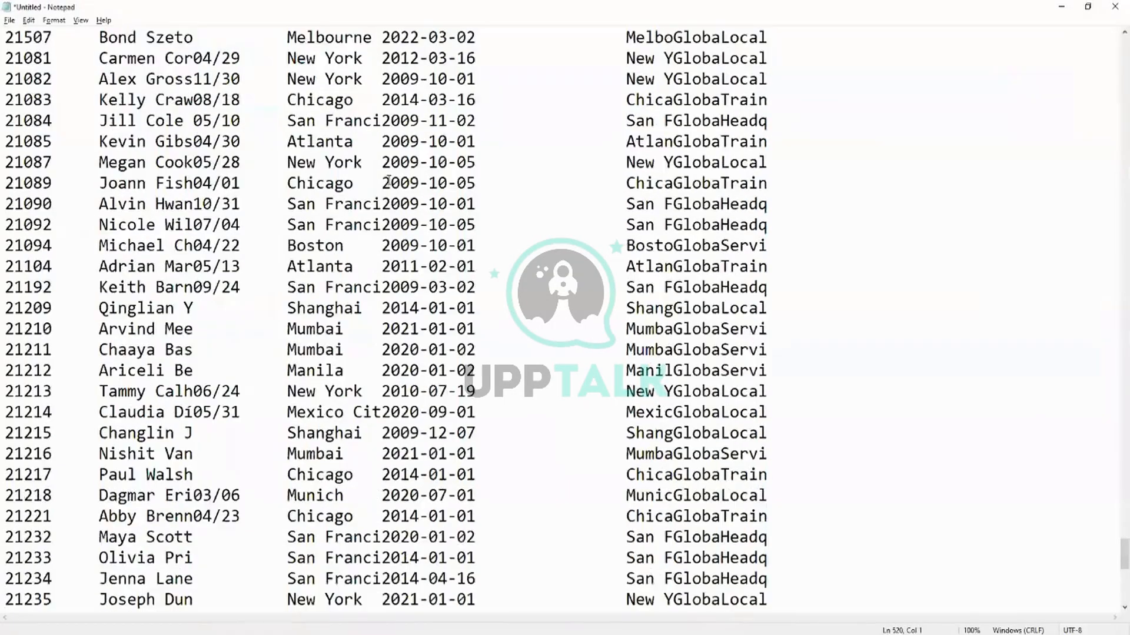
drag(1128, 561, 1129, 5)
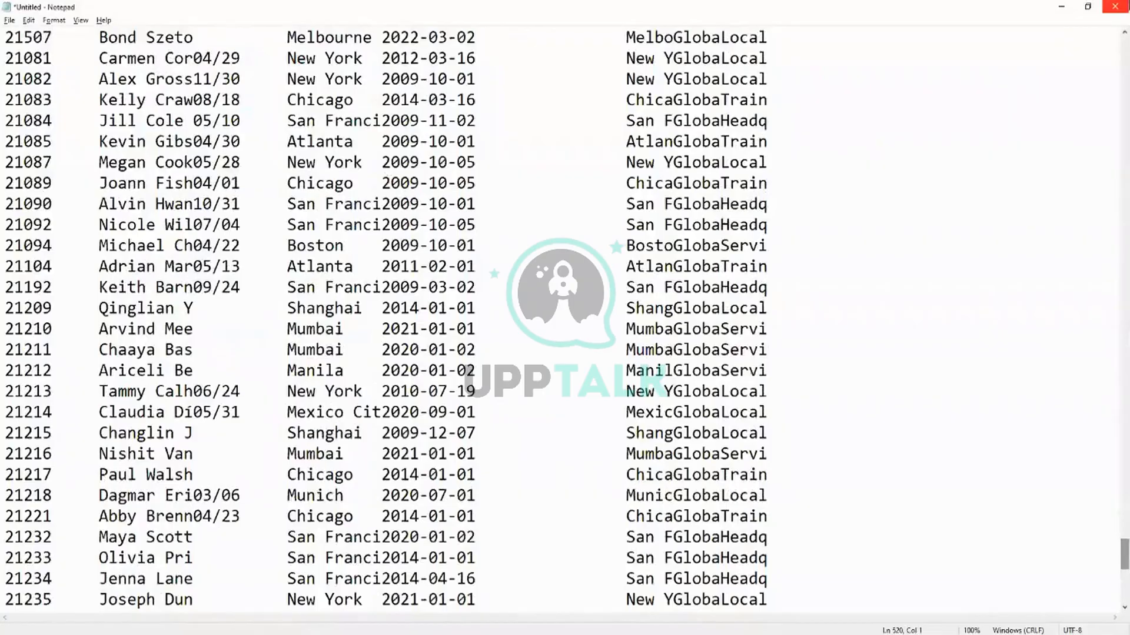
click(1126, 46)
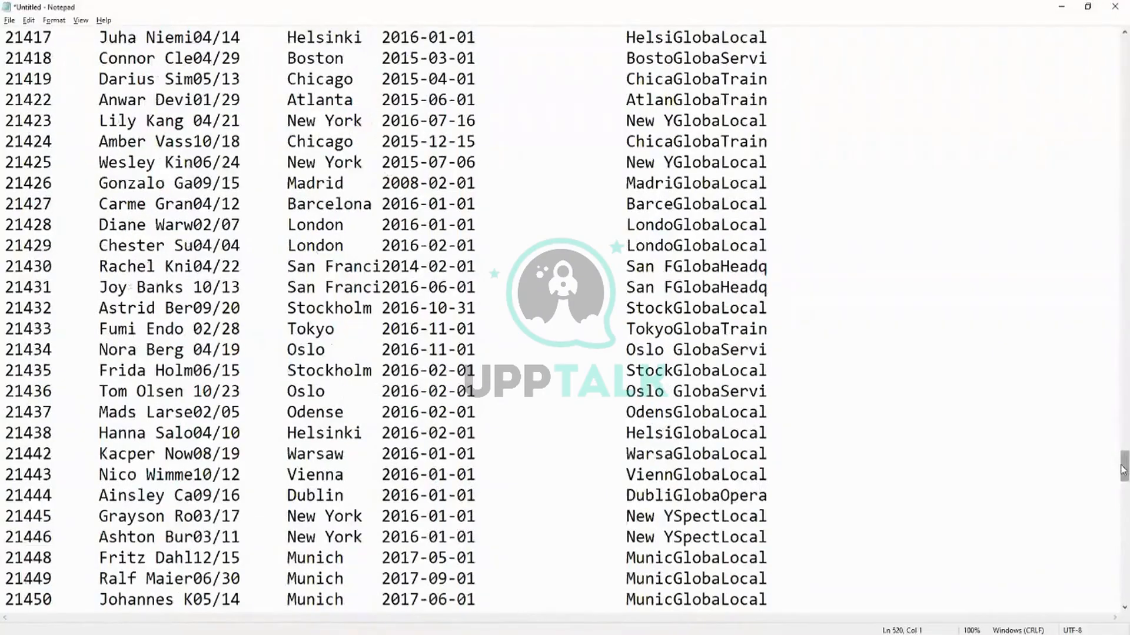
drag(1124, 469, 1110, 32)
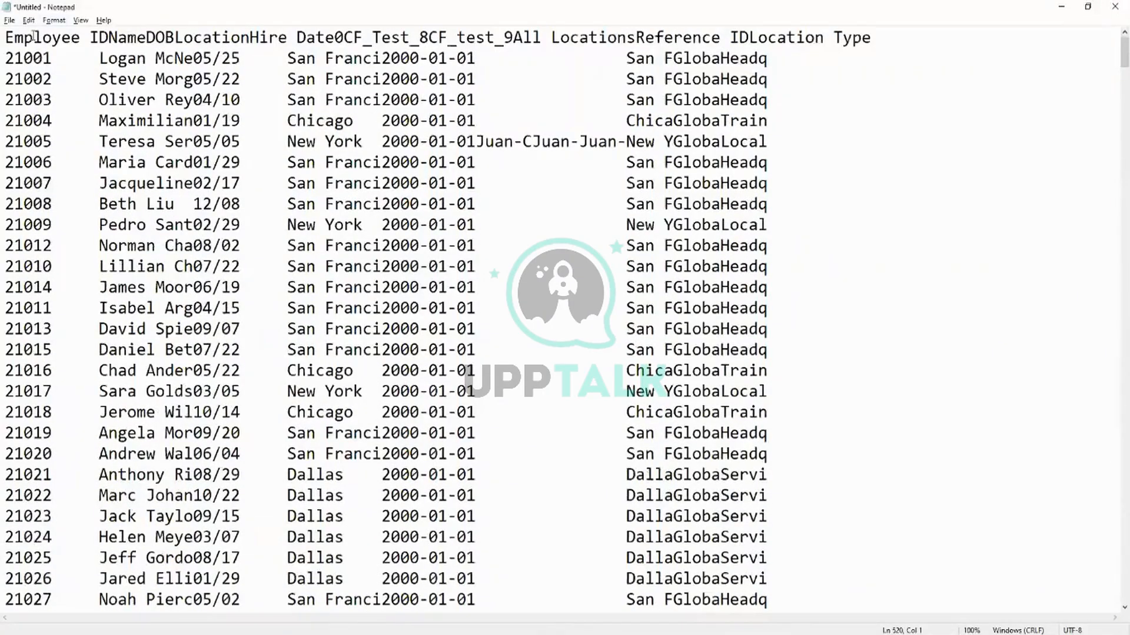
drag(8, 37, 214, 40)
click(98, 58)
click(266, 41)
drag(33, 148, 806, 579)
scroll(680, 351, down, 20)
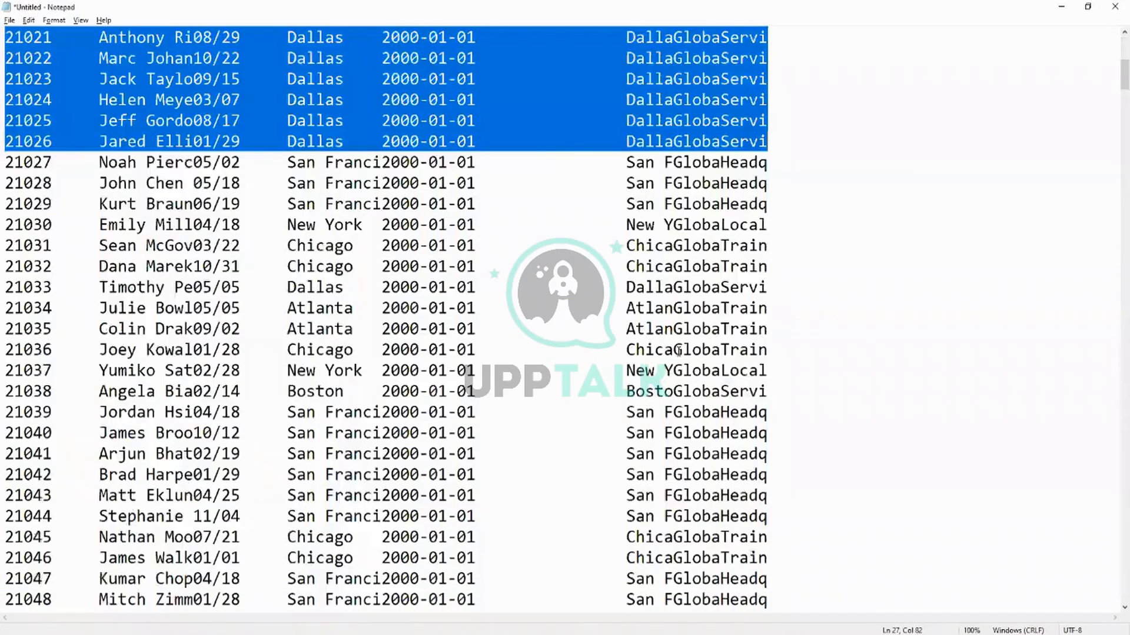
scroll(667, 348, down, 15)
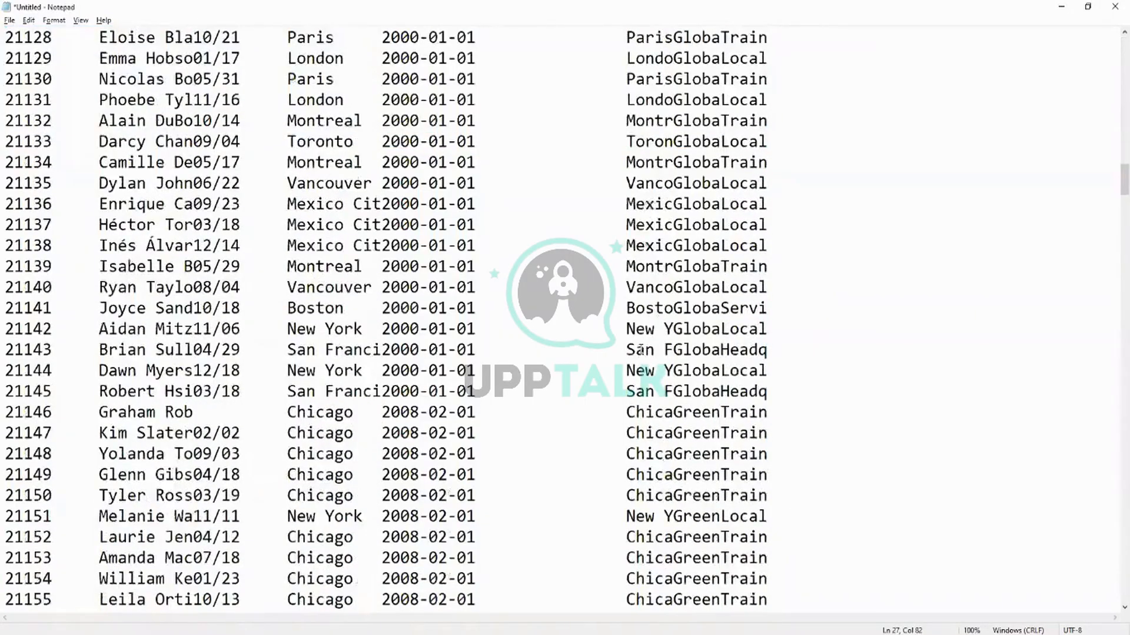
scroll(624, 354, down, 10)
scroll(624, 354, up, 20)
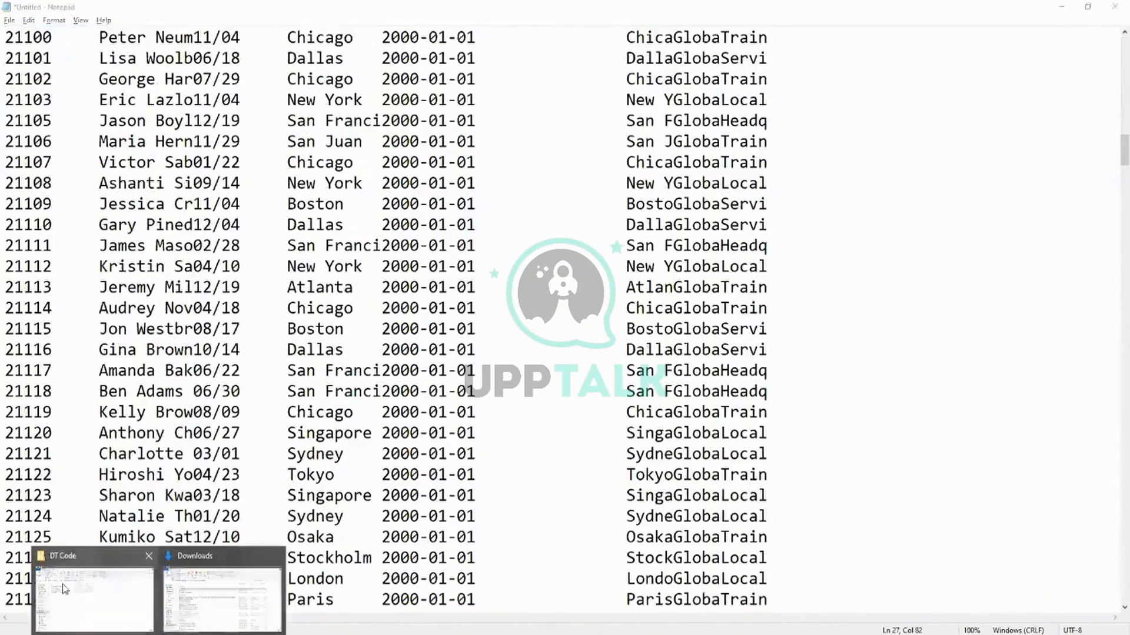
Switch to EIB Transformations.pdf in Adobe Reader and read the Custom Report Transformation guidance and configuration steps.
mouse_move(64, 587)
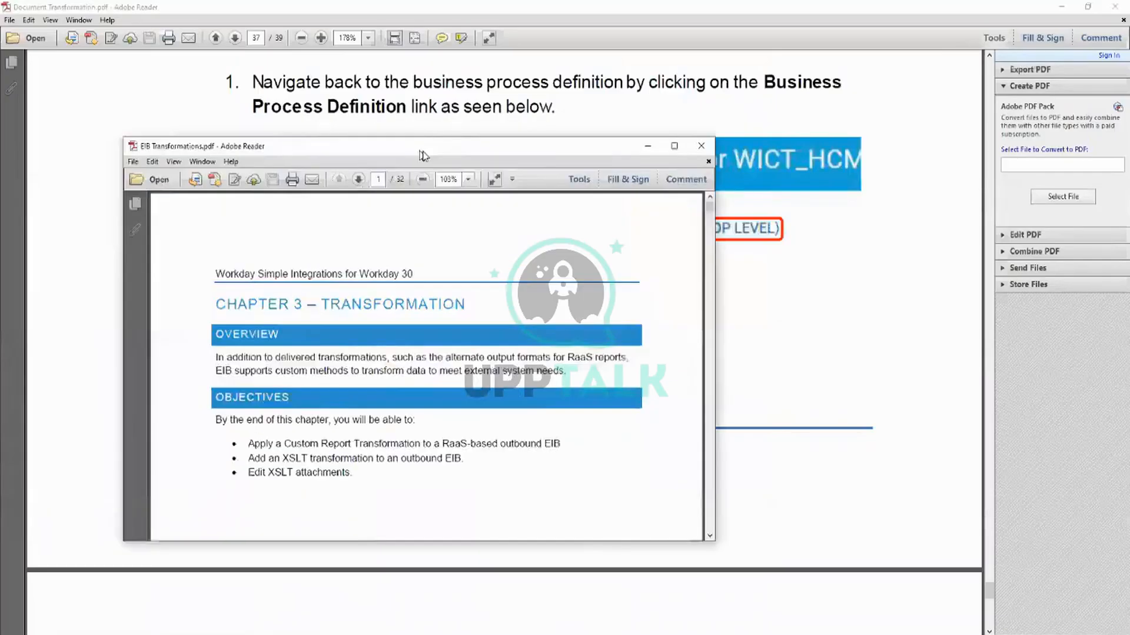
scroll(505, 289, down, 15)
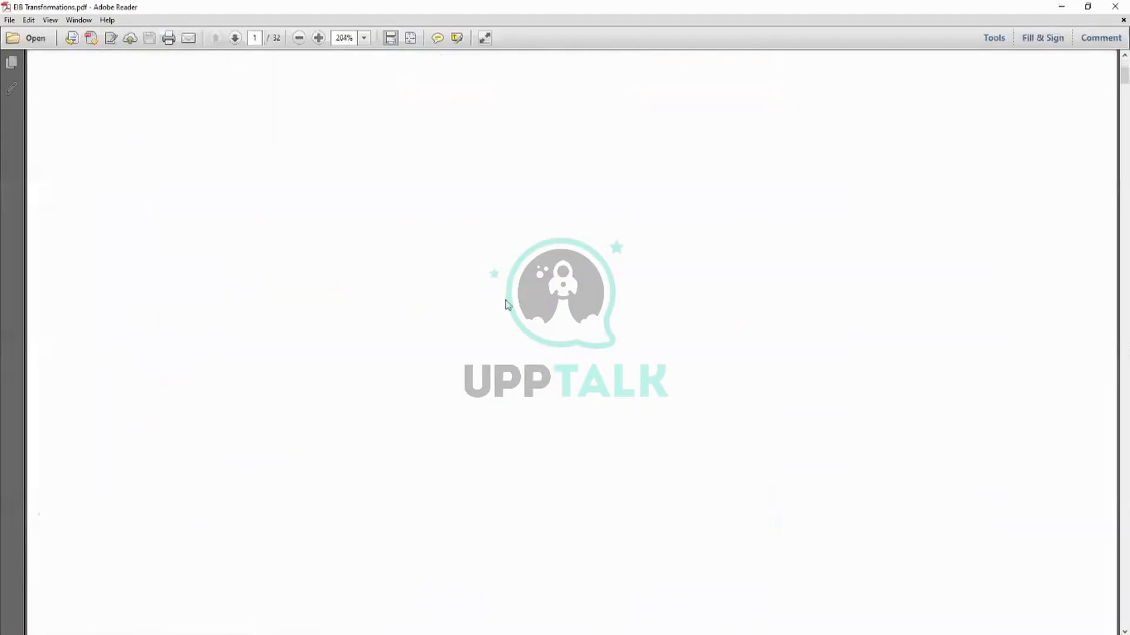
scroll(510, 337, down, 5)
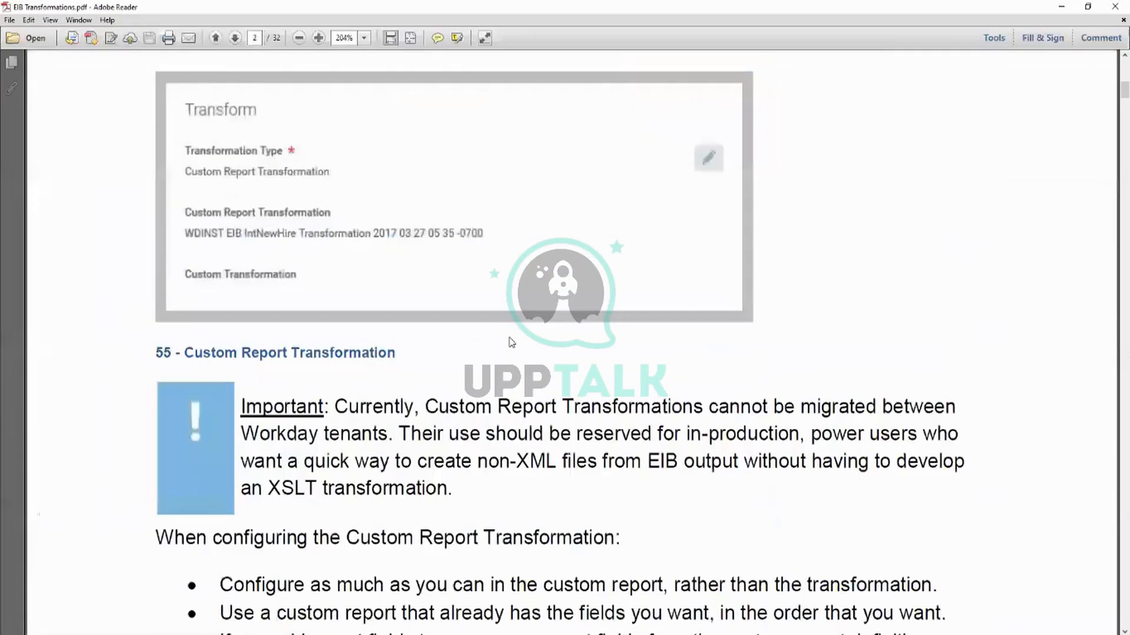
scroll(510, 344, down, 8)
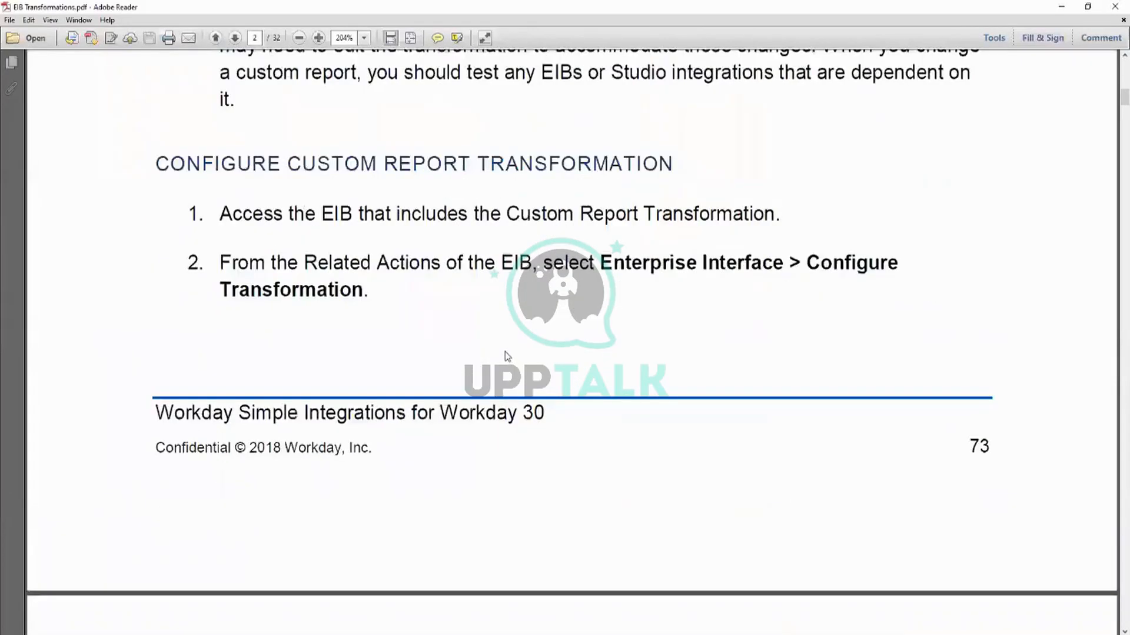
scroll(507, 356, up, 9)
scroll(562, 342, down, 5)
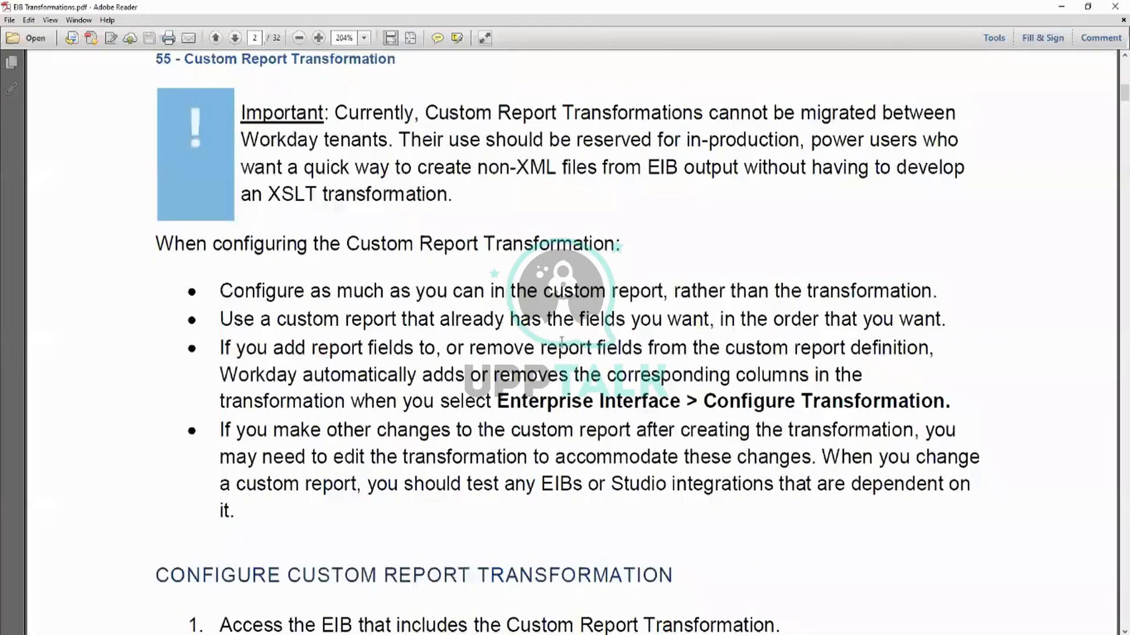
scroll(561, 340, down, 5)
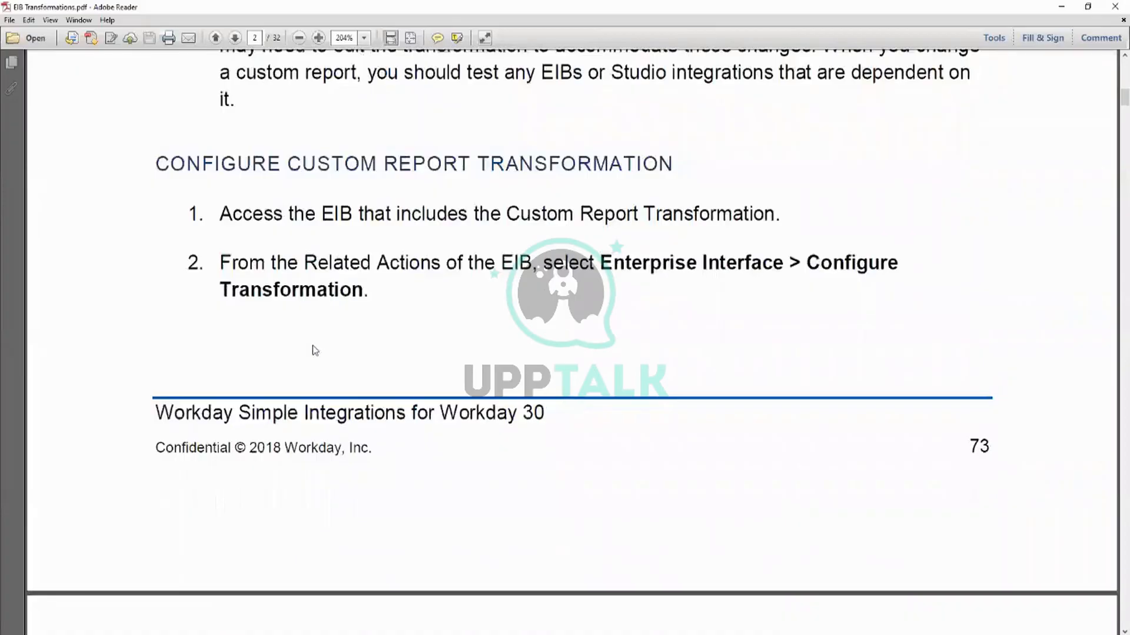
scroll(315, 351, down, 1)
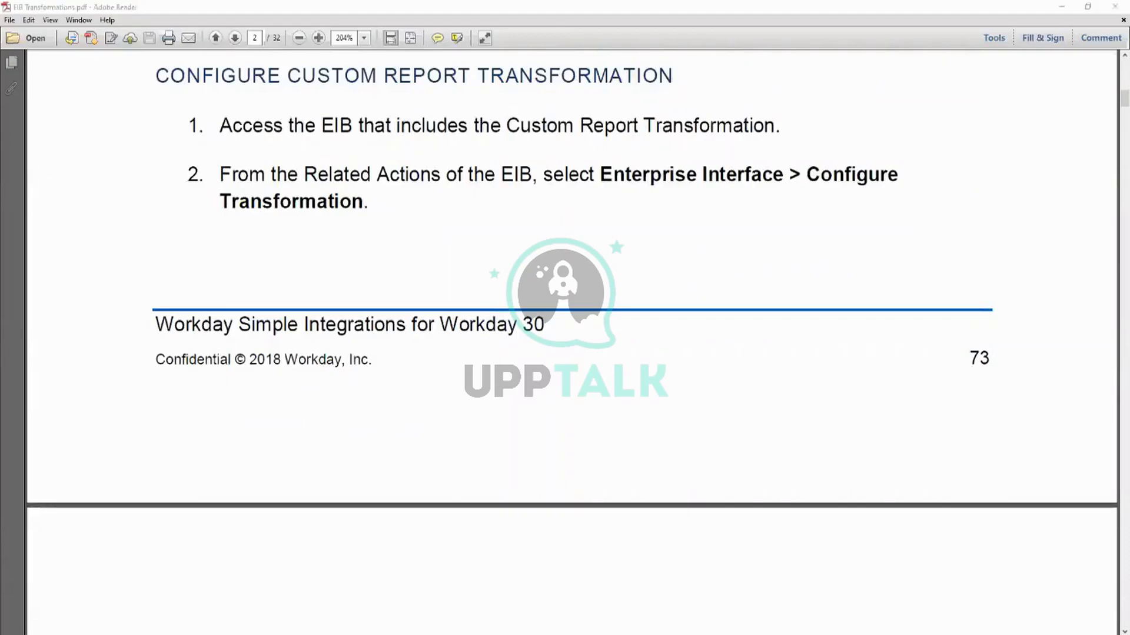
Maximize Workday EIB.pdf and skim its objectives, integration architecture review and EIB overview.
drag(756, 183, 823, 193)
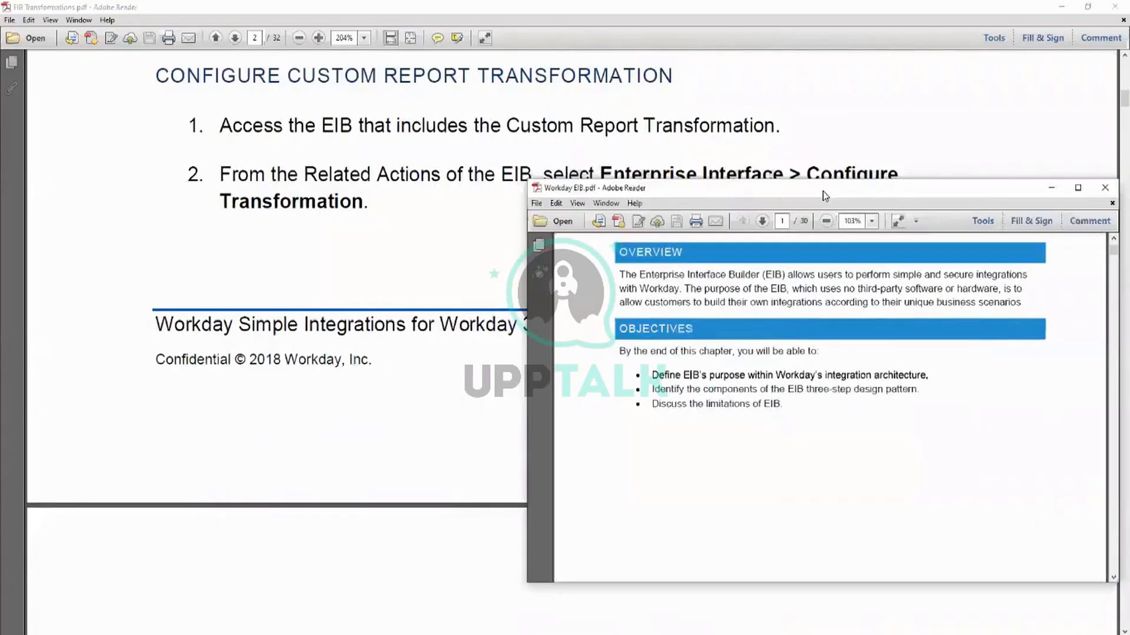
double_click(824, 193)
scroll(792, 255, down, 15)
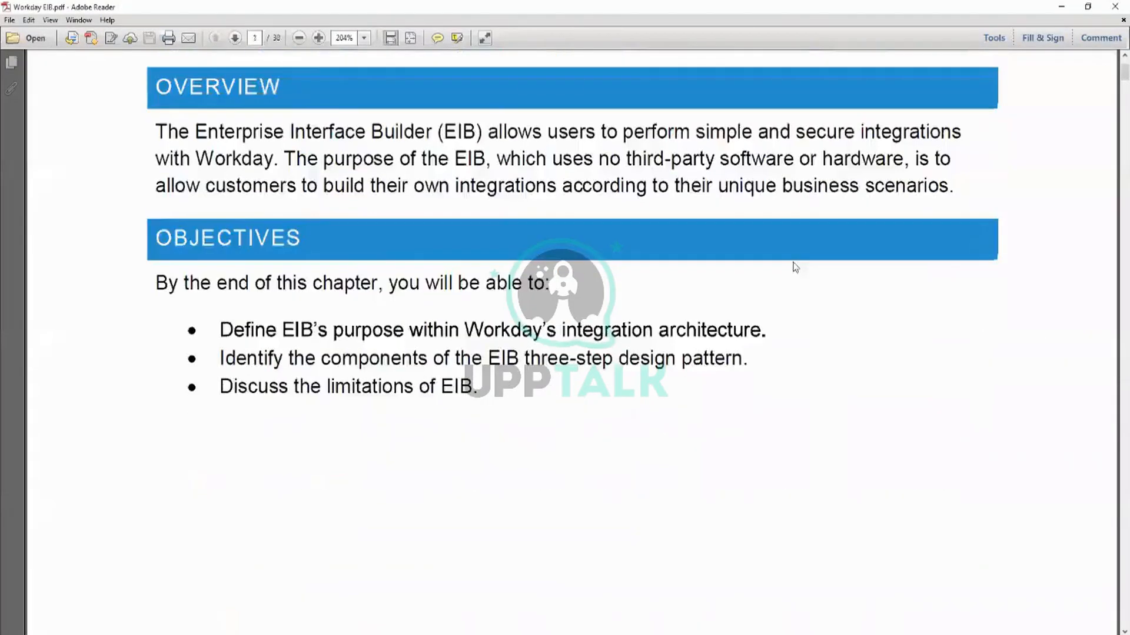
scroll(795, 272, down, 16)
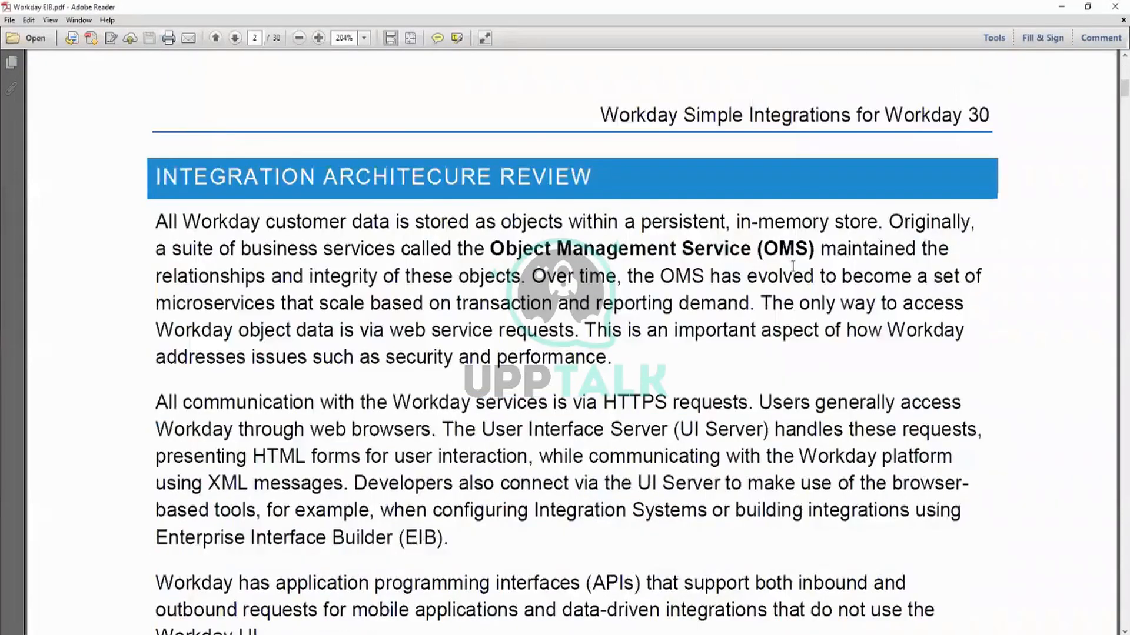
scroll(643, 286, down, 12)
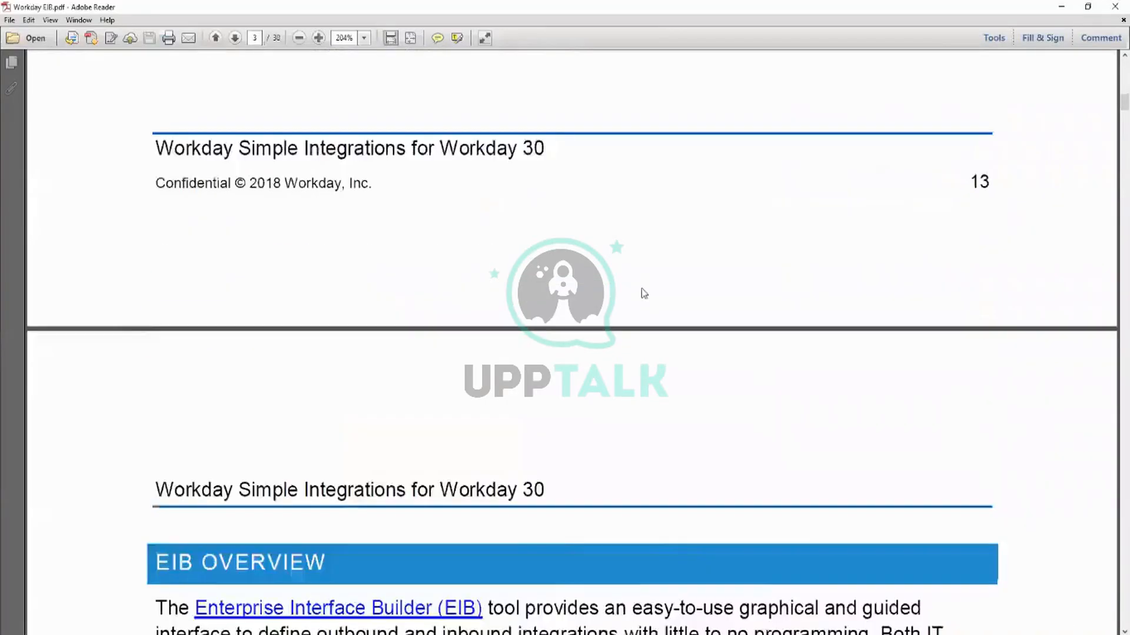
scroll(761, 281, down, 15)
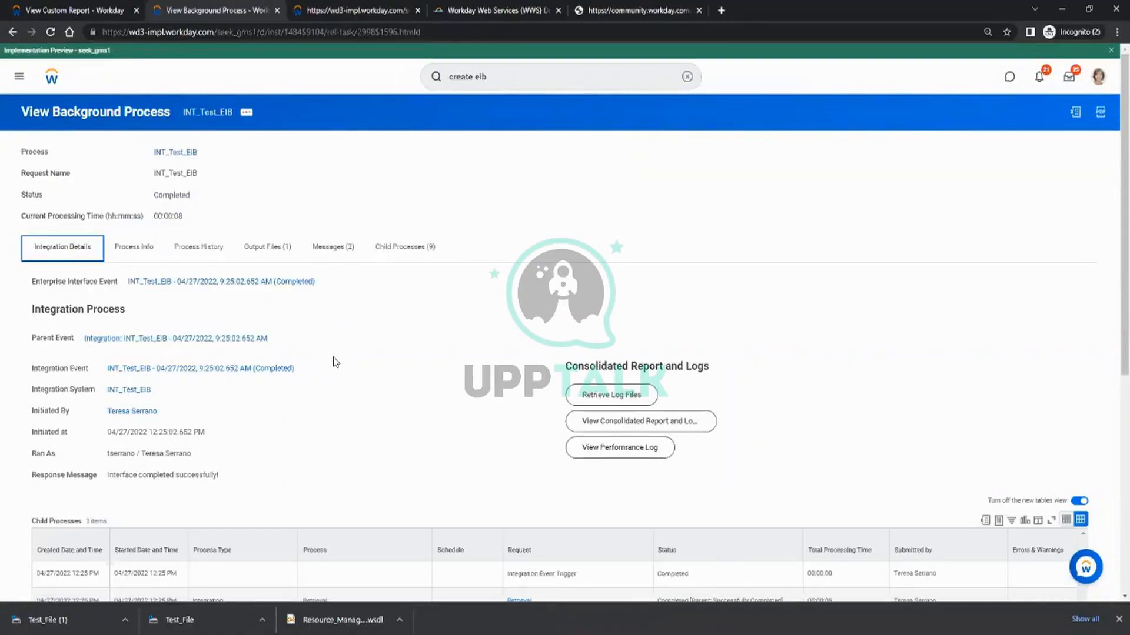
Switch back to Workday and review the Enterprise Interface and Integration System related actions available for INT_Test_EIB.
click(159, 391)
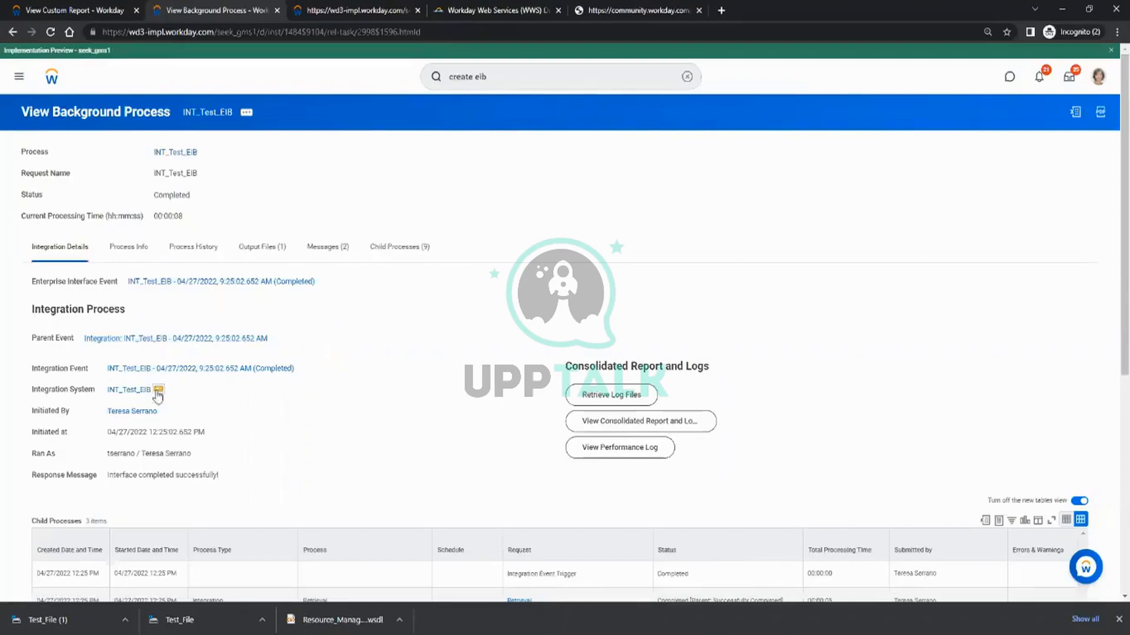
mouse_move(236, 220)
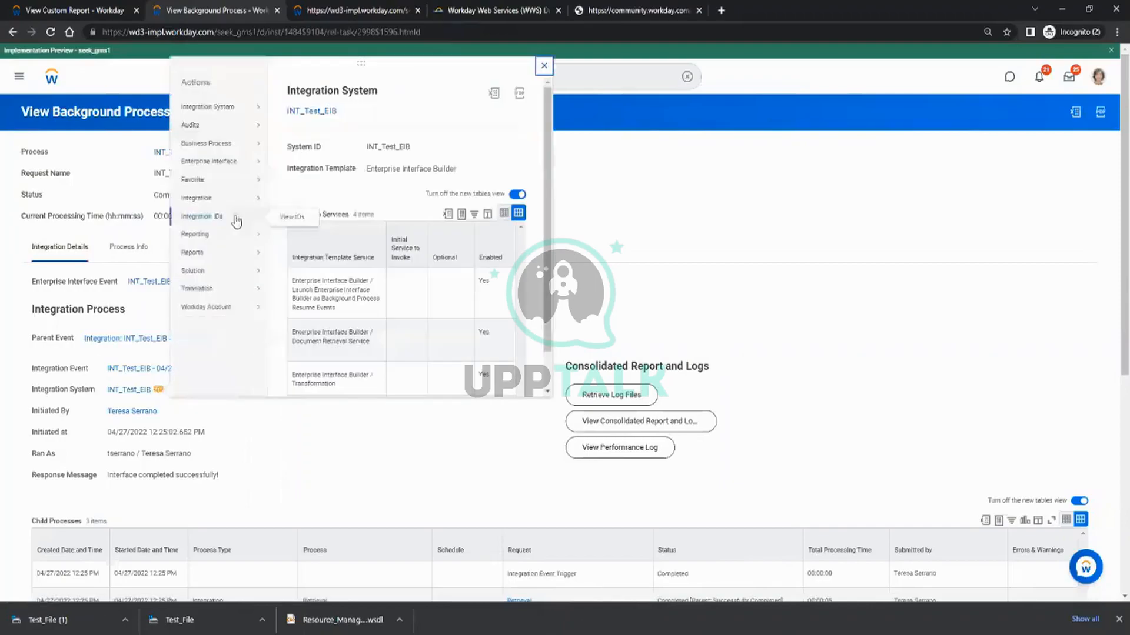
mouse_move(223, 161)
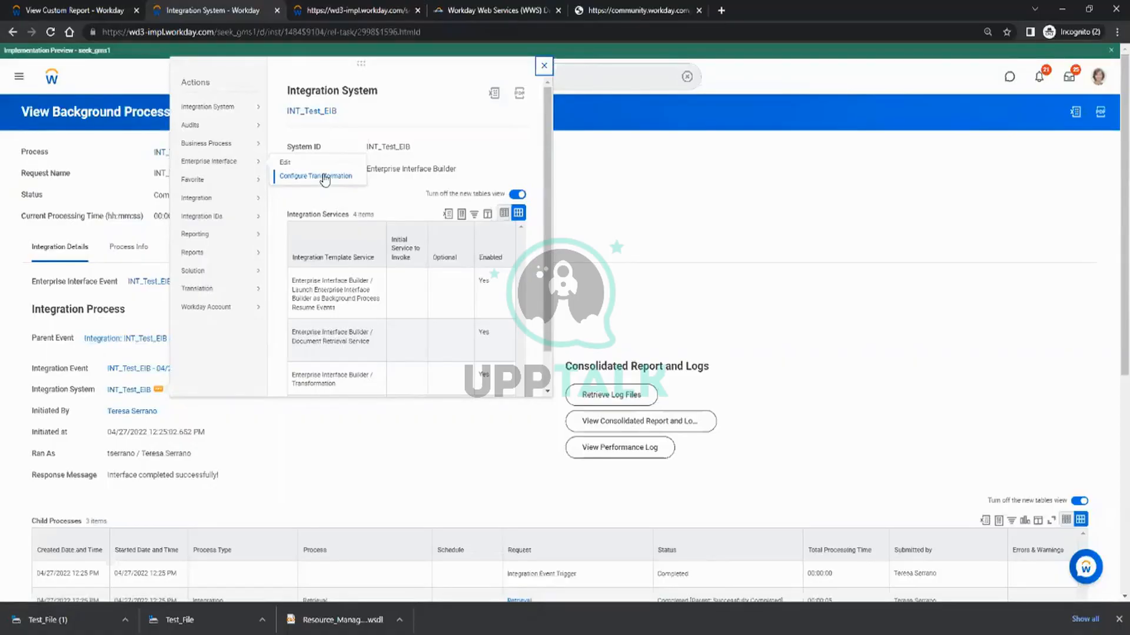
mouse_move(208, 107)
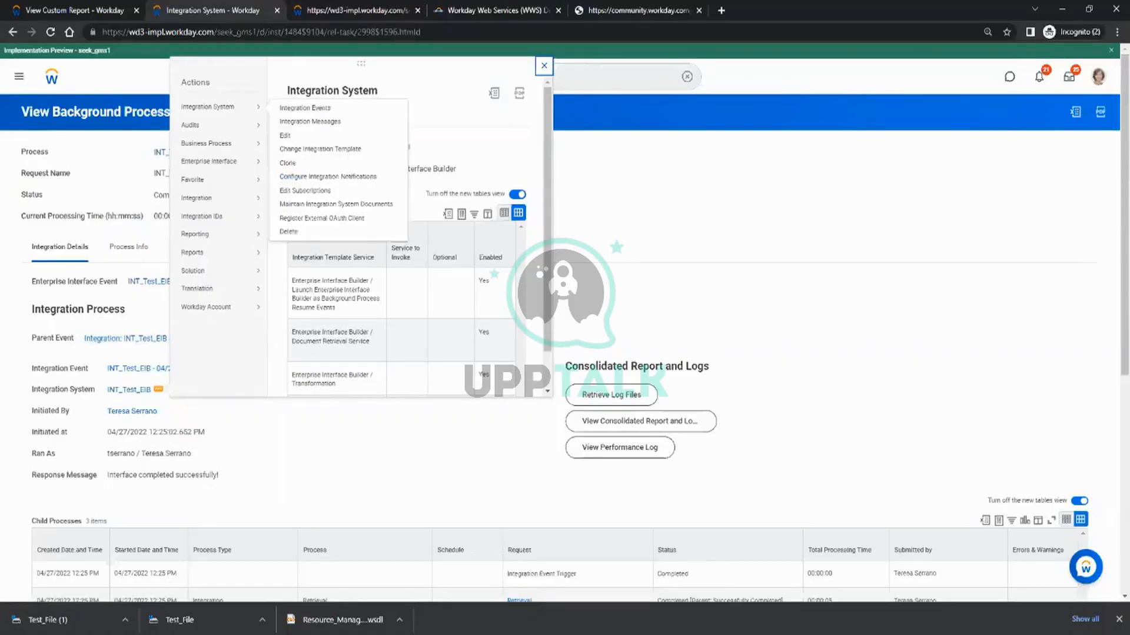